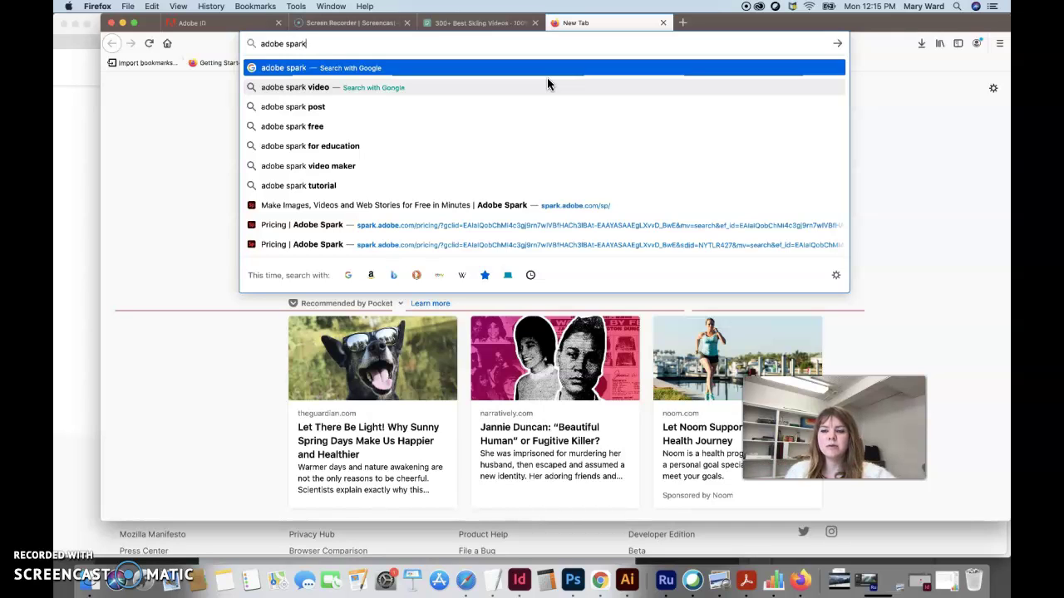
Open the Adobe Spark site from a Google search for adobe spark and get started with the free Starter Plan
{"action": "key", "text": "Return"}
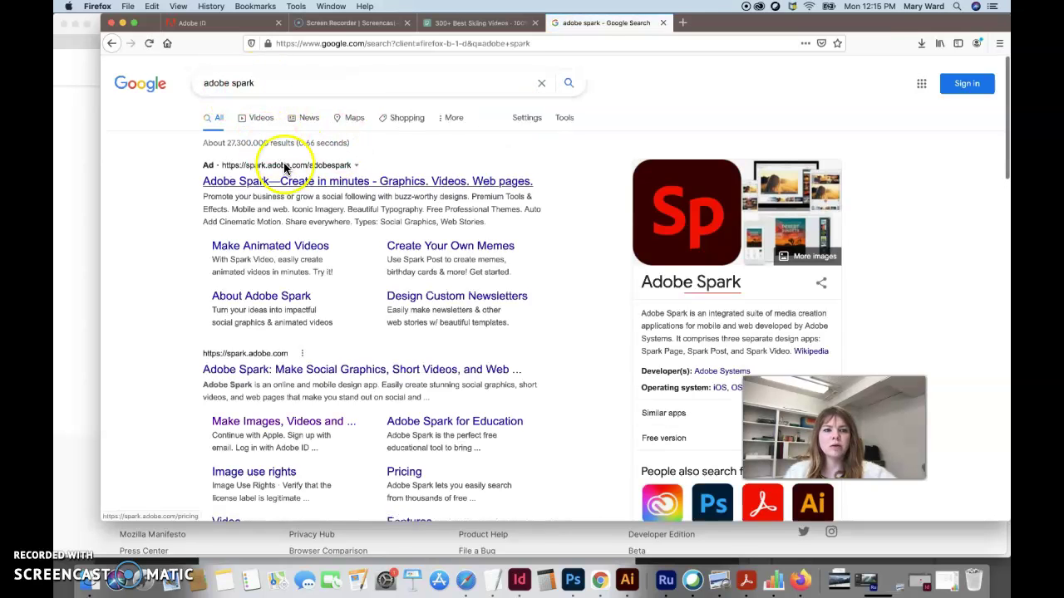
{"action": "left_click", "coordinate": [293, 186]}
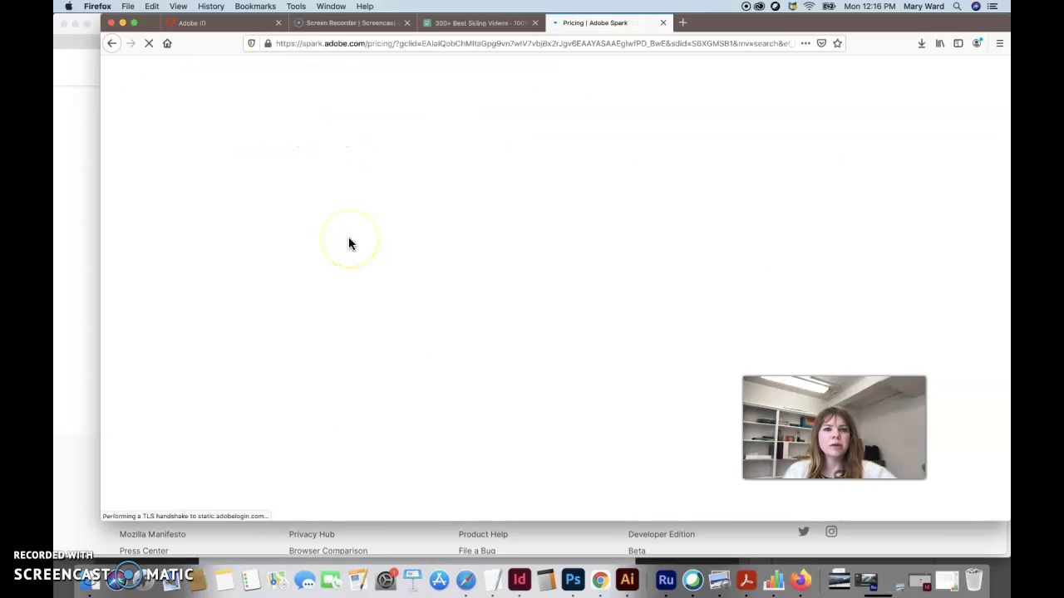
{"action": "scroll", "coordinate": [678, 223], "scroll_direction": "down", "scroll_amount": 3}
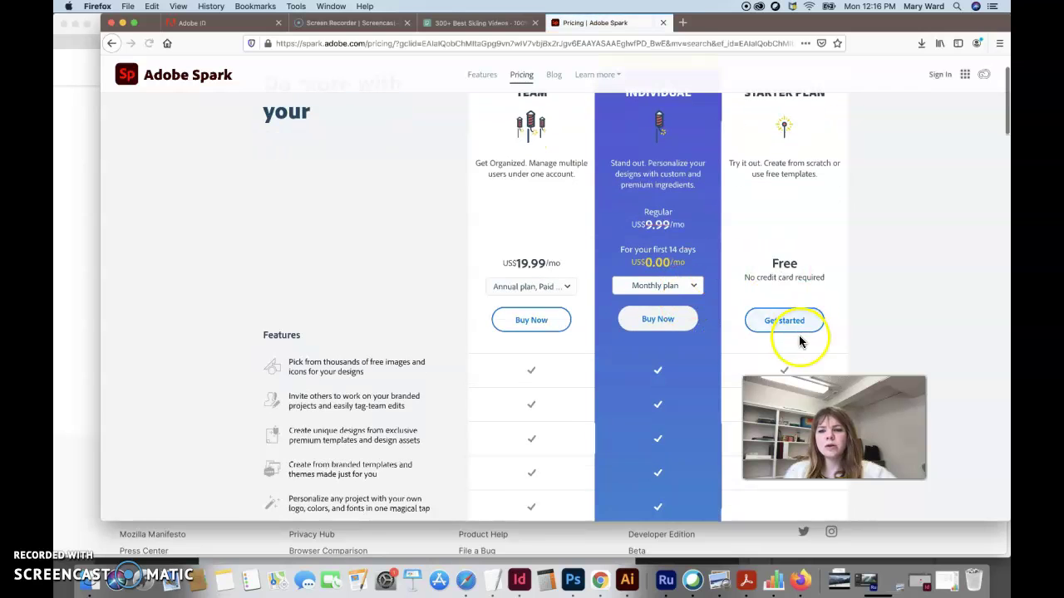
{"action": "left_click", "coordinate": [794, 331]}
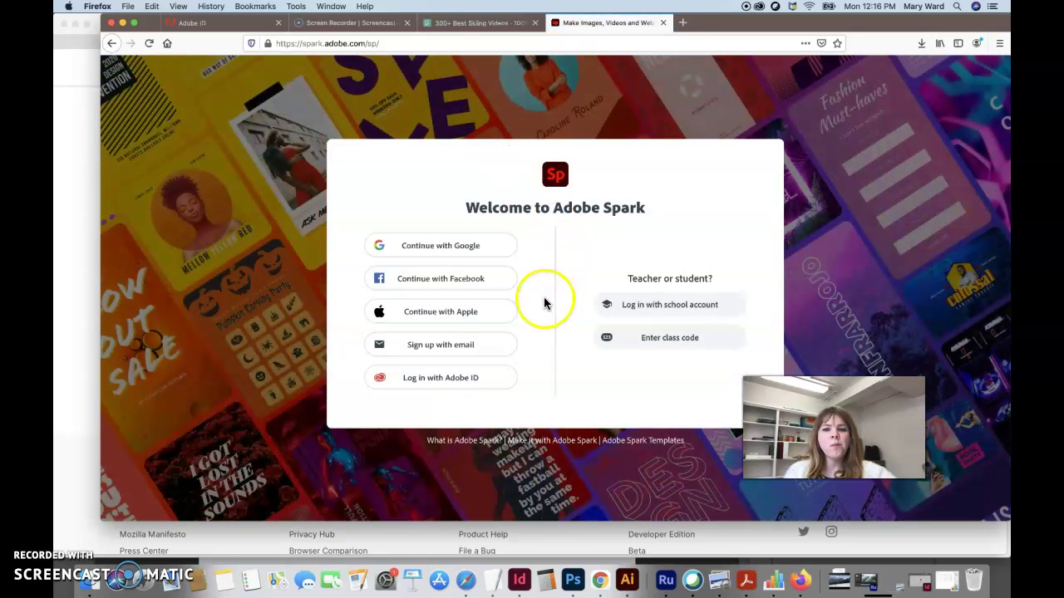
Choose to sign up with email and start on the email address in the account creation form
{"action": "left_click", "coordinate": [440, 345]}
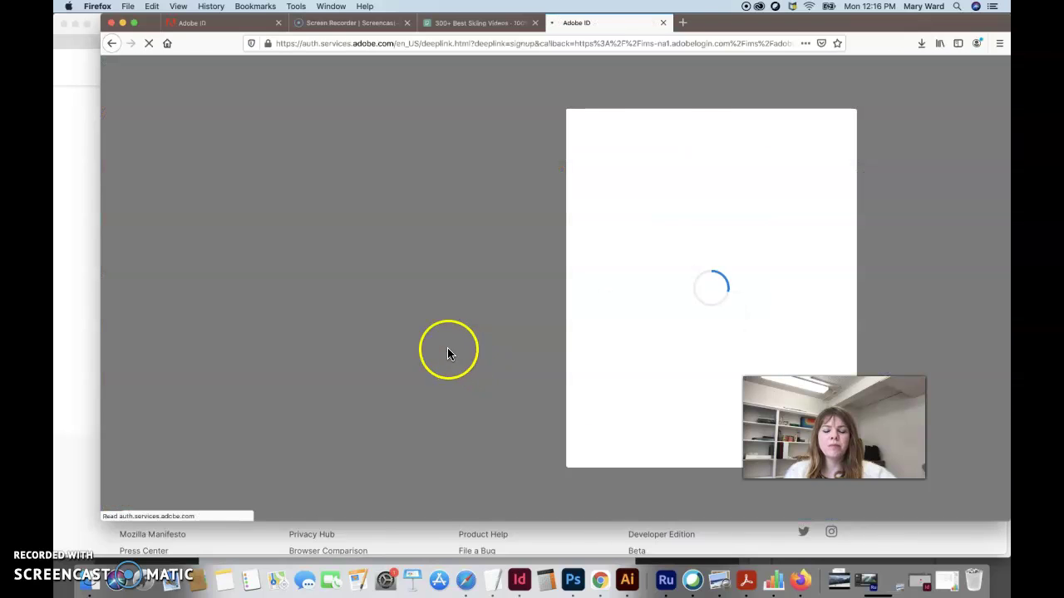
{"action": "left_click", "coordinate": [588, 155]}
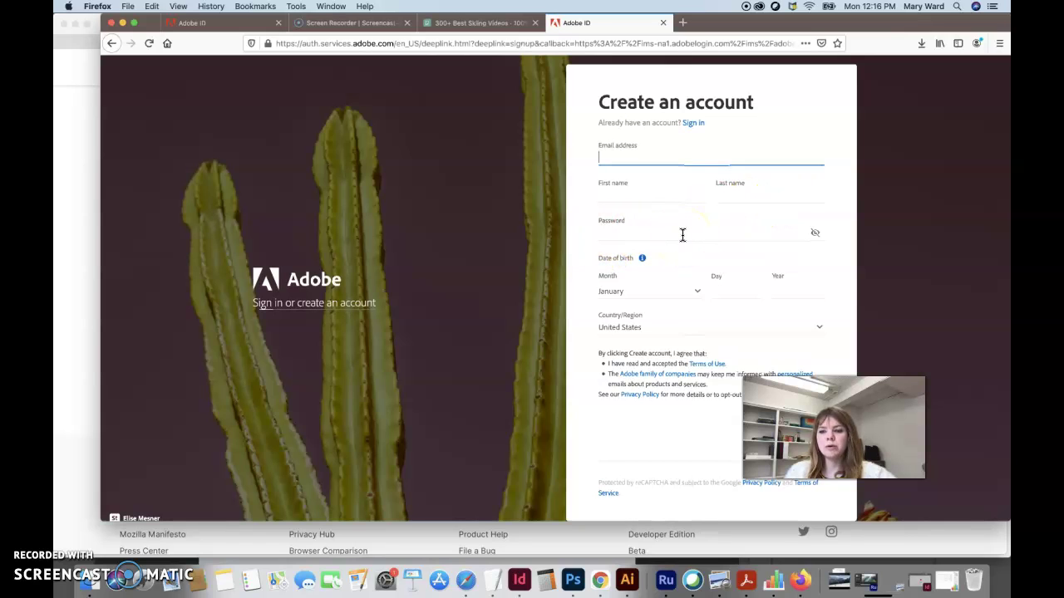
{"action": "scroll", "coordinate": [683, 235], "scroll_direction": "down", "scroll_amount": 1}
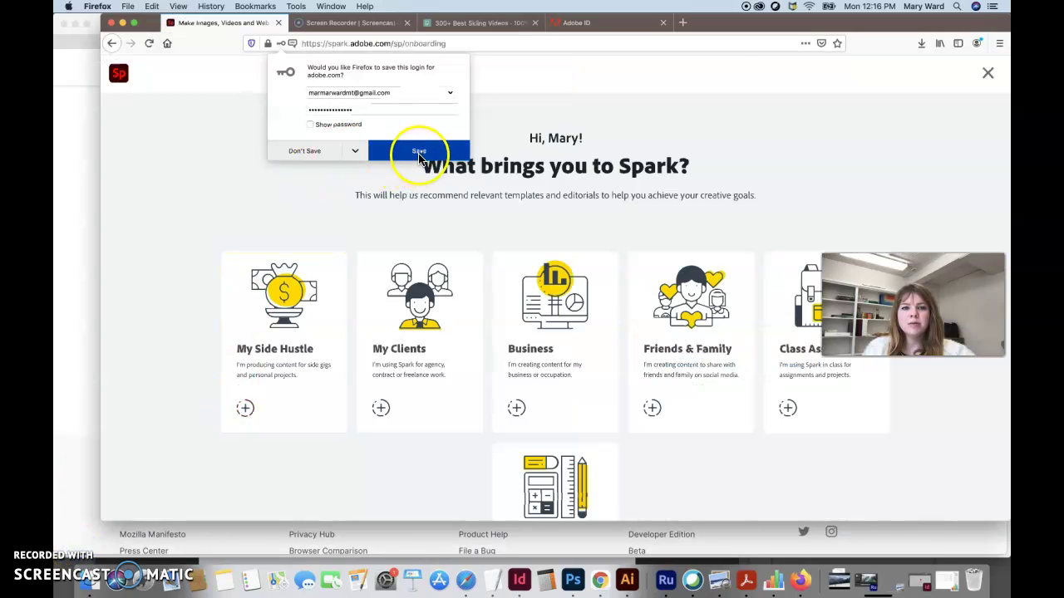
Save the login in the browser and choose My Students as the reason for using Spark
{"action": "left_click", "coordinate": [420, 156]}
{"action": "scroll", "coordinate": [366, 226], "scroll_direction": "down", "scroll_amount": 1}
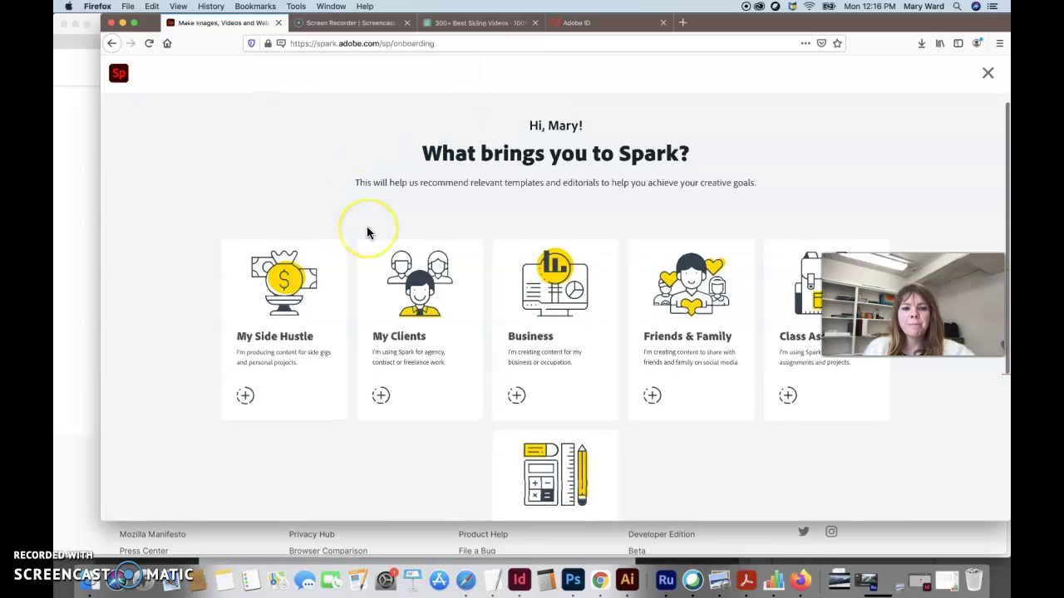
{"action": "scroll", "coordinate": [368, 231], "scroll_direction": "down", "scroll_amount": 2}
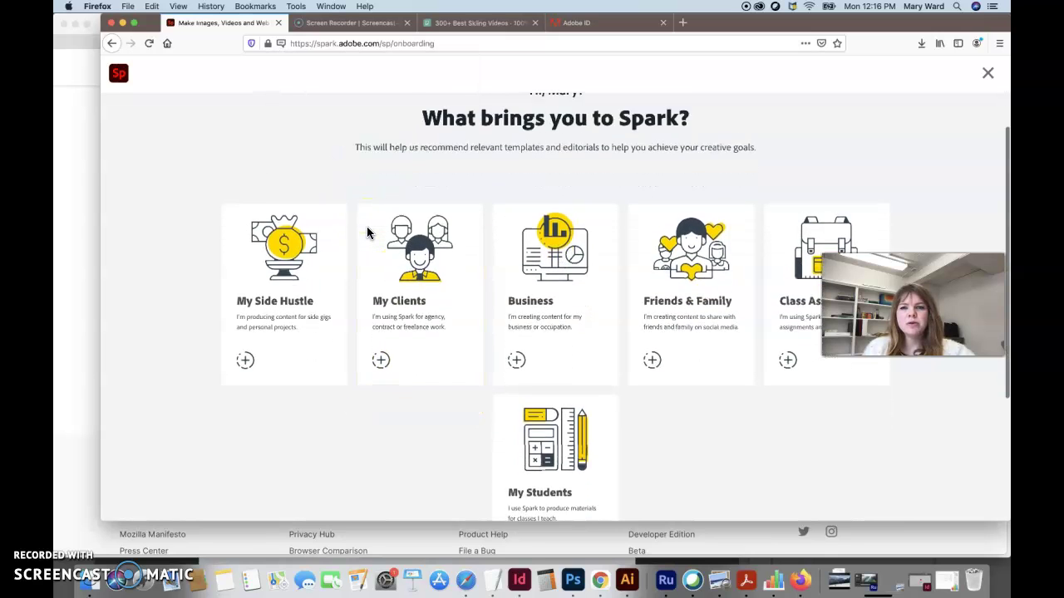
{"action": "left_click", "coordinate": [868, 245]}
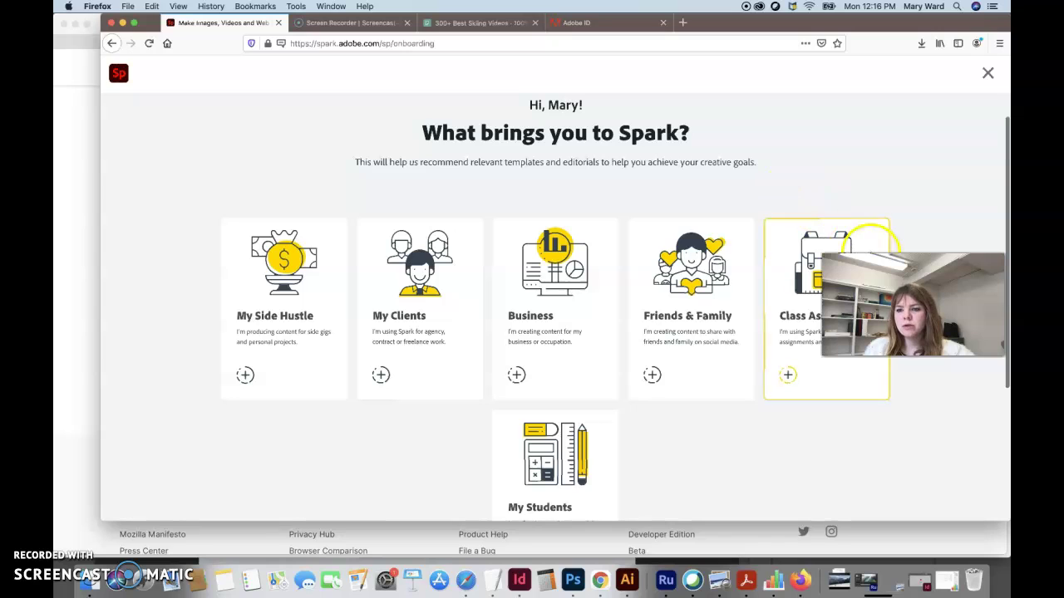
{"action": "left_click", "coordinate": [810, 306]}
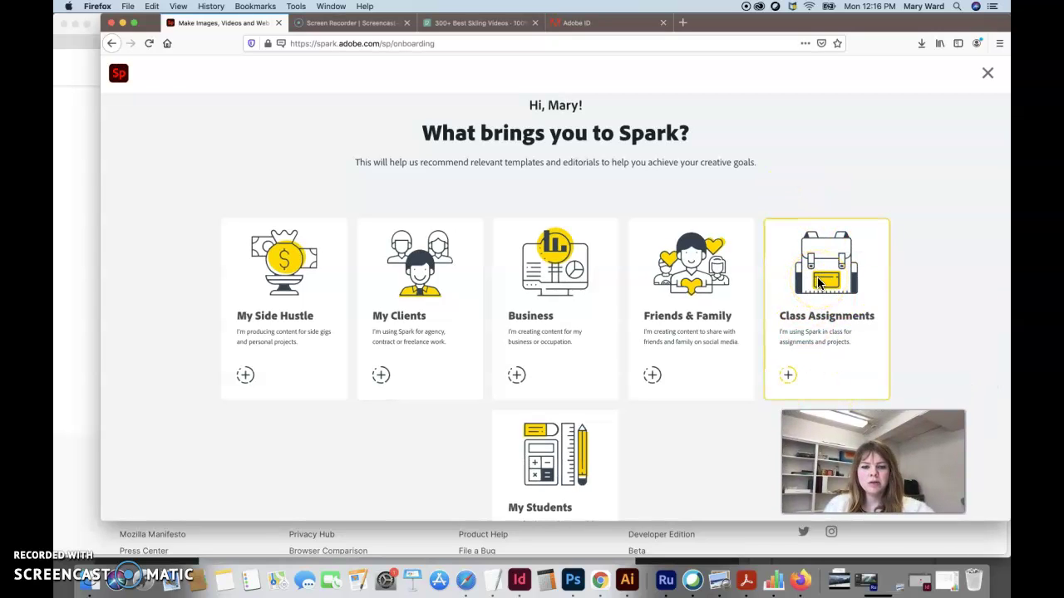
{"action": "scroll", "coordinate": [823, 281], "scroll_direction": "down", "scroll_amount": 2}
{"action": "left_click", "coordinate": [541, 401]}
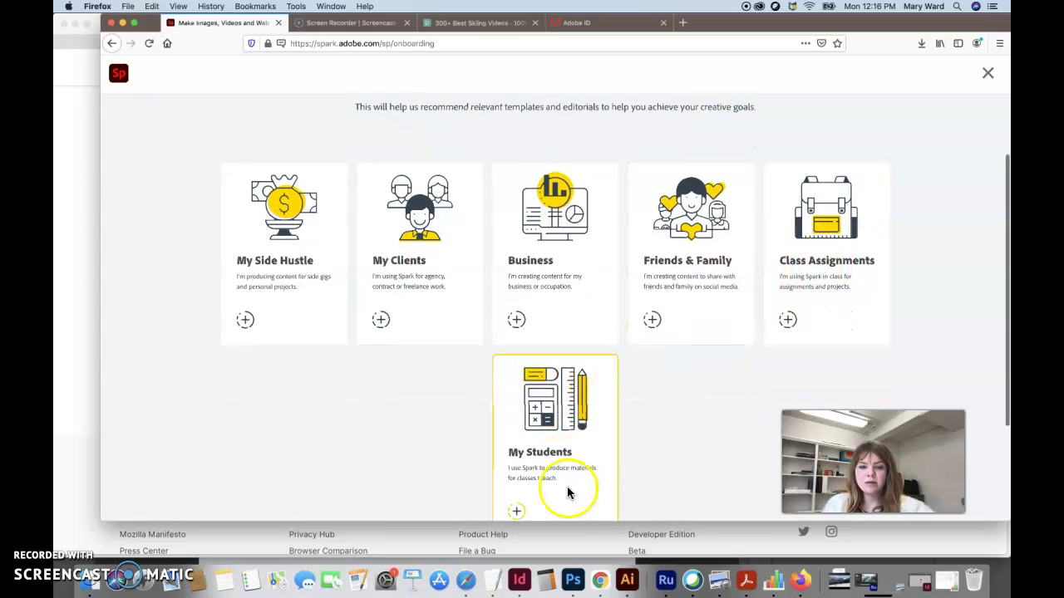
{"action": "left_click", "coordinate": [550, 447]}
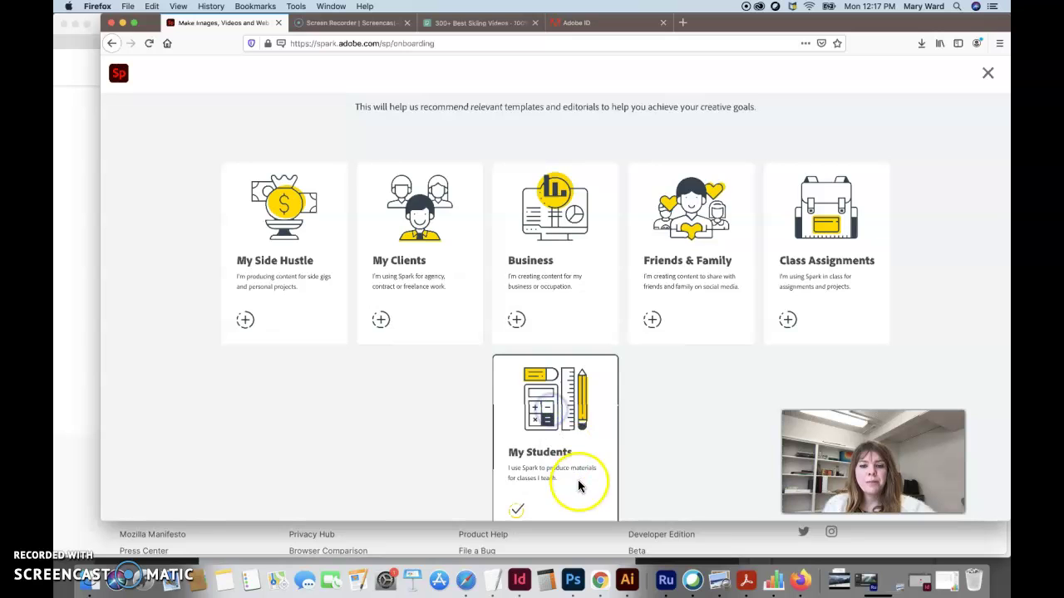
{"action": "scroll", "coordinate": [577, 487], "scroll_direction": "down", "scroll_amount": 3}
{"action": "left_click", "coordinate": [563, 507]}
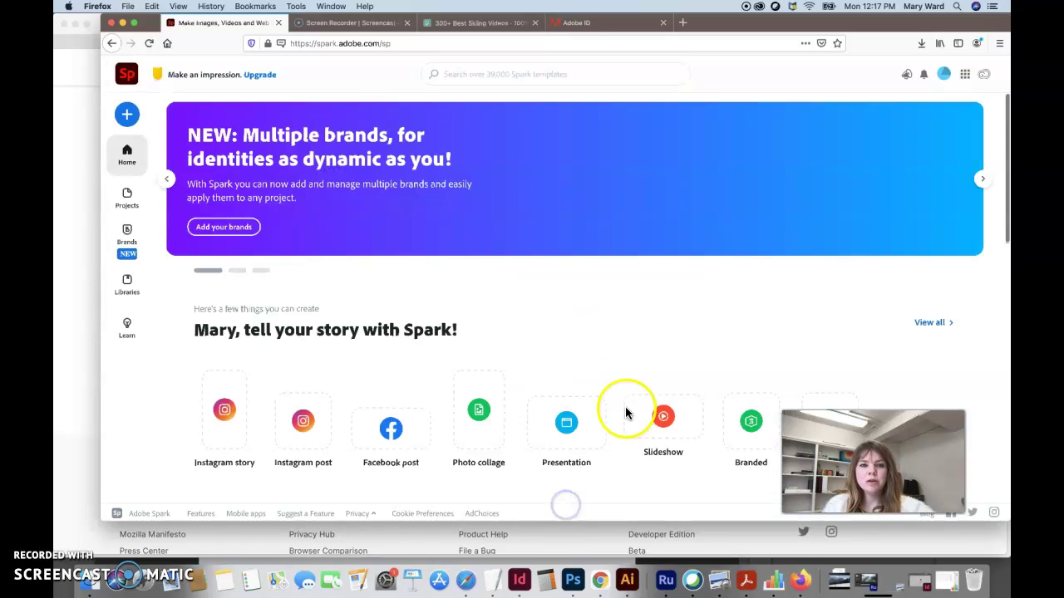
Go through the four-part introductory tour of the Spark home page and finish it
{"action": "scroll", "coordinate": [584, 287], "scroll_direction": "down", "scroll_amount": 3}
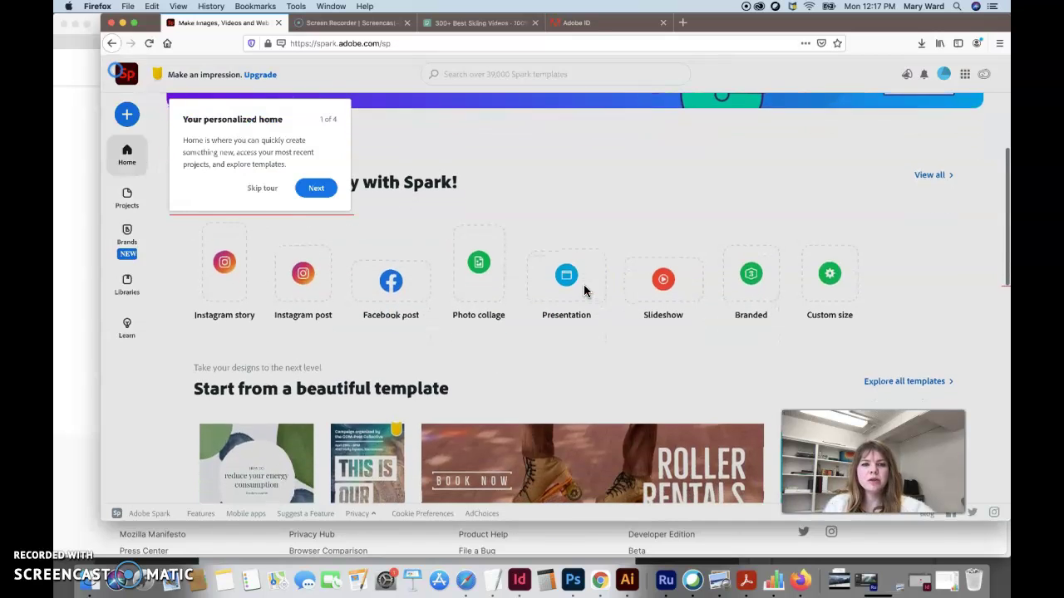
{"action": "left_click", "coordinate": [316, 188]}
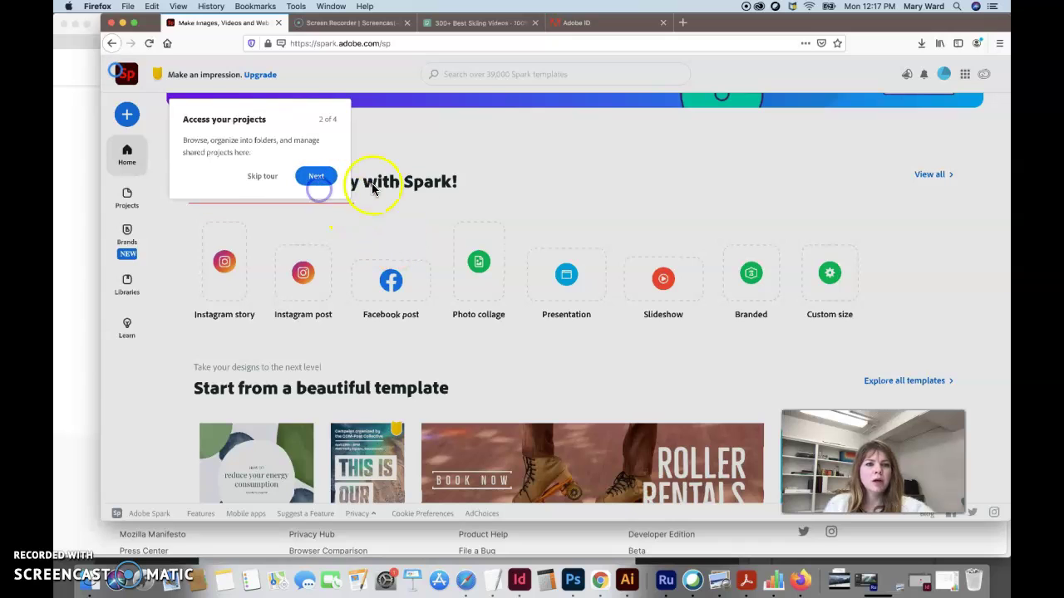
{"action": "left_click", "coordinate": [316, 180]}
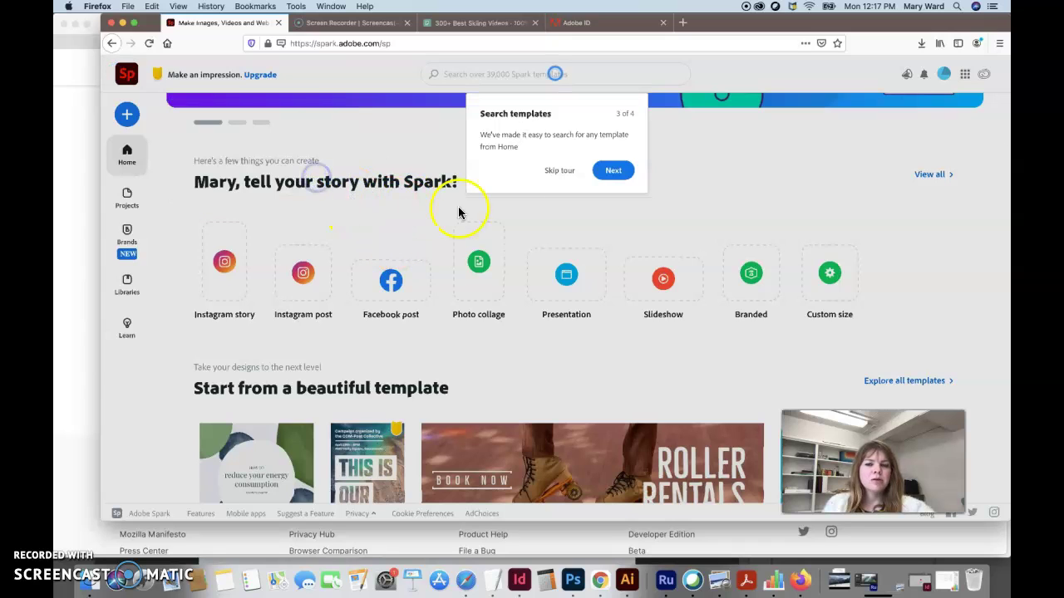
{"action": "left_click", "coordinate": [613, 175]}
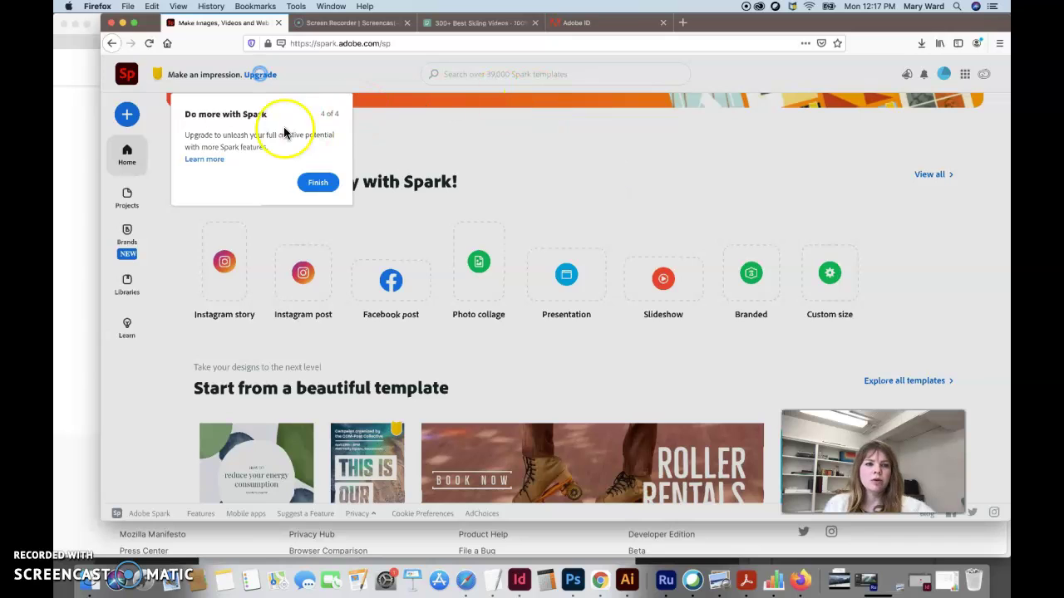
{"action": "left_click", "coordinate": [318, 184]}
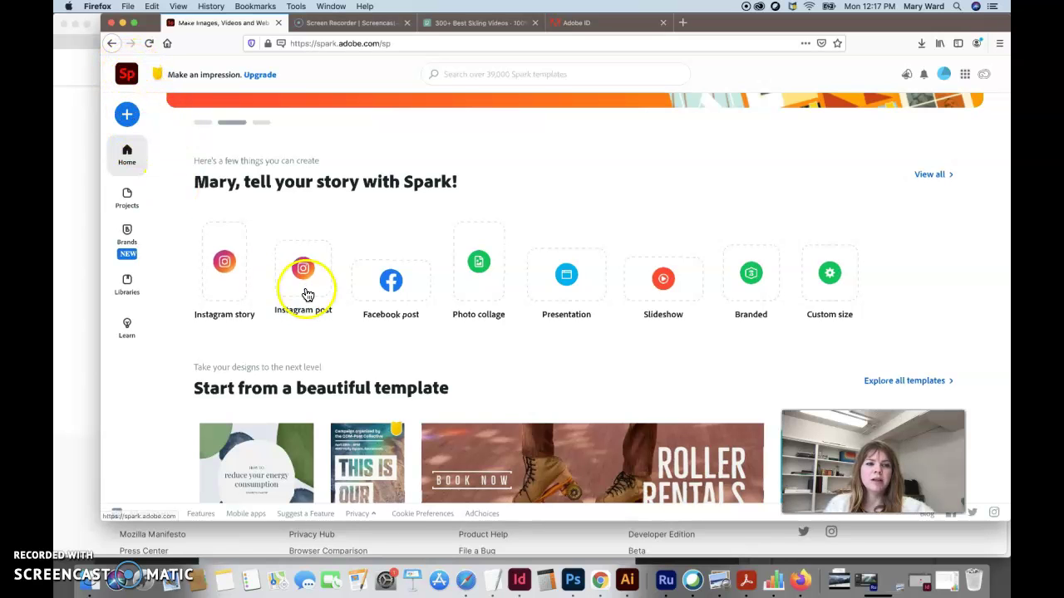
Look over the home page's navigation entries, project types, starter templates, recent projects and tutorials
{"action": "scroll", "coordinate": [488, 425], "scroll_direction": "down", "scroll_amount": 5}
{"action": "scroll", "coordinate": [488, 425], "scroll_direction": "up", "scroll_amount": 2}
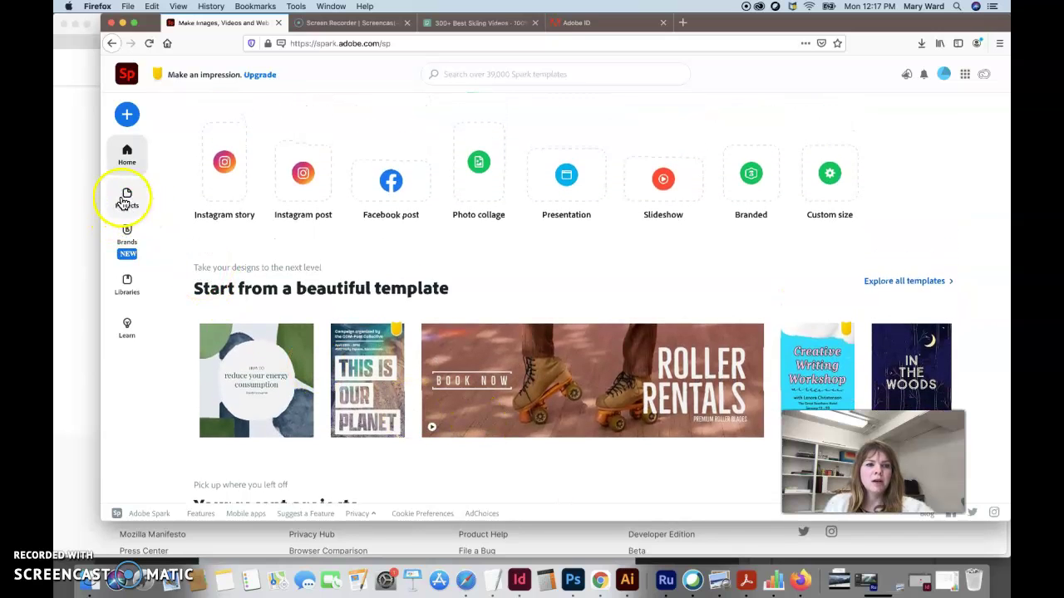
{"action": "left_click", "coordinate": [128, 249]}
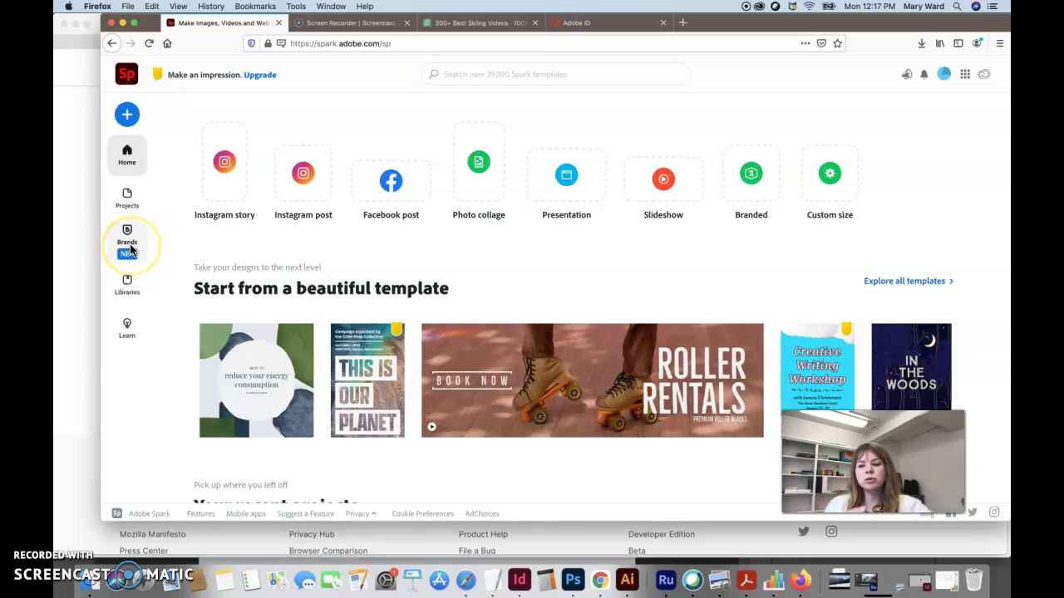
{"action": "left_click", "coordinate": [124, 245]}
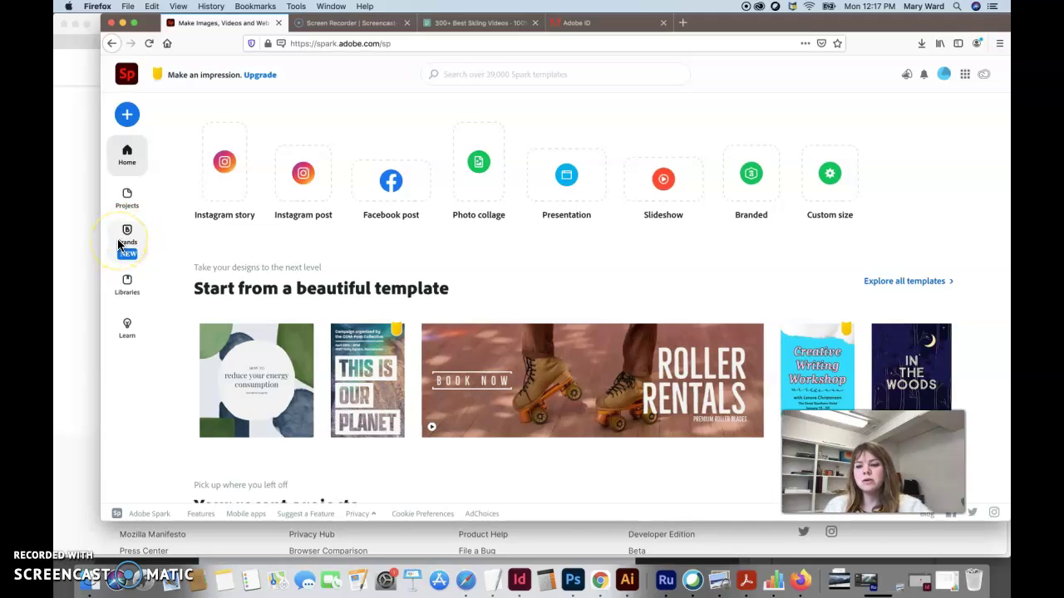
{"action": "left_click", "coordinate": [119, 239]}
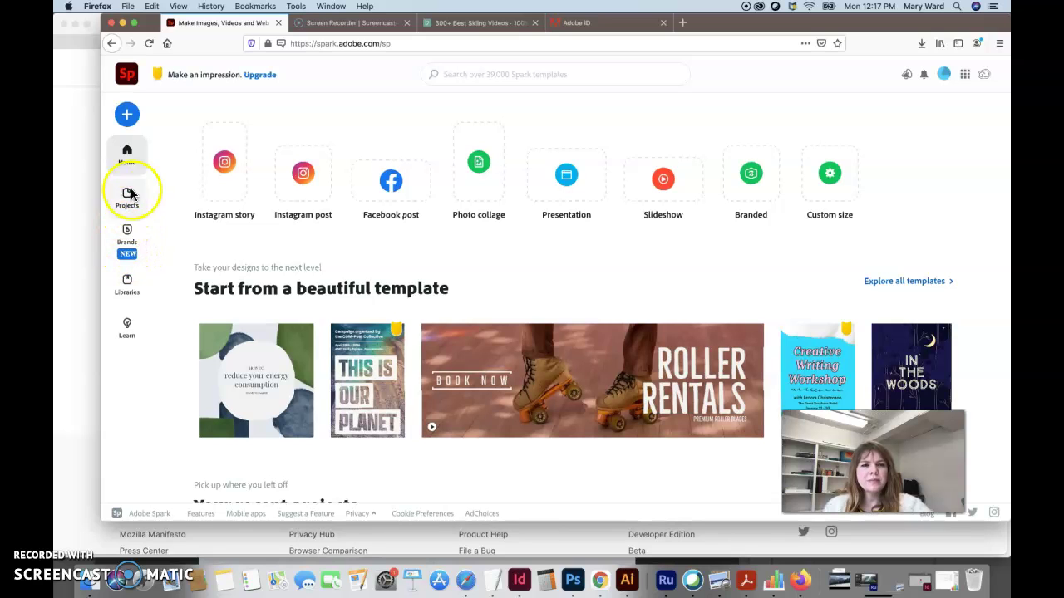
{"action": "scroll", "coordinate": [364, 294], "scroll_direction": "down", "scroll_amount": 1}
{"action": "scroll", "coordinate": [363, 293], "scroll_direction": "down", "scroll_amount": 5}
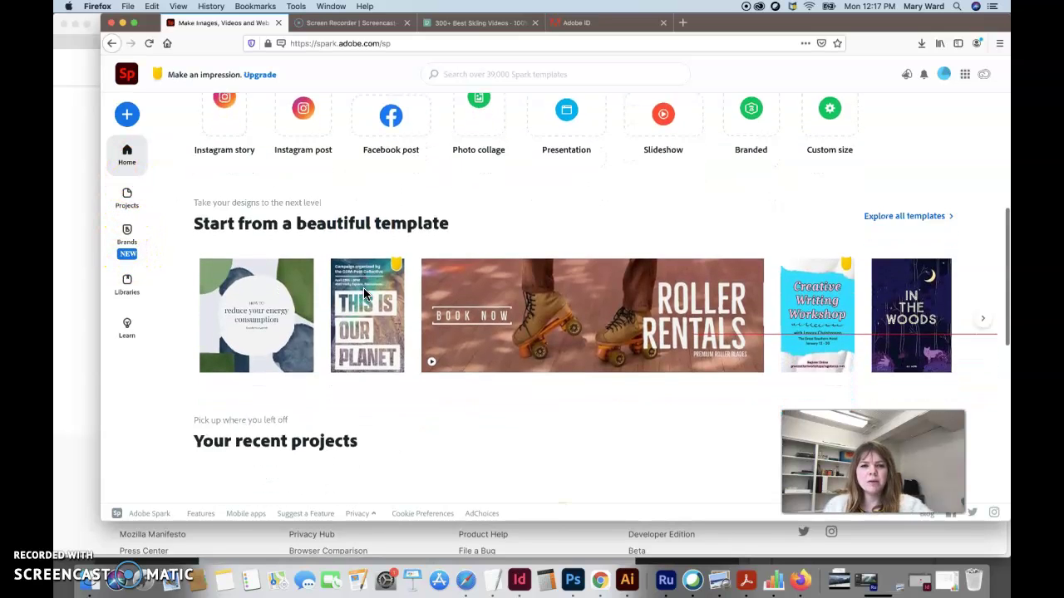
{"action": "left_click", "coordinate": [632, 238]}
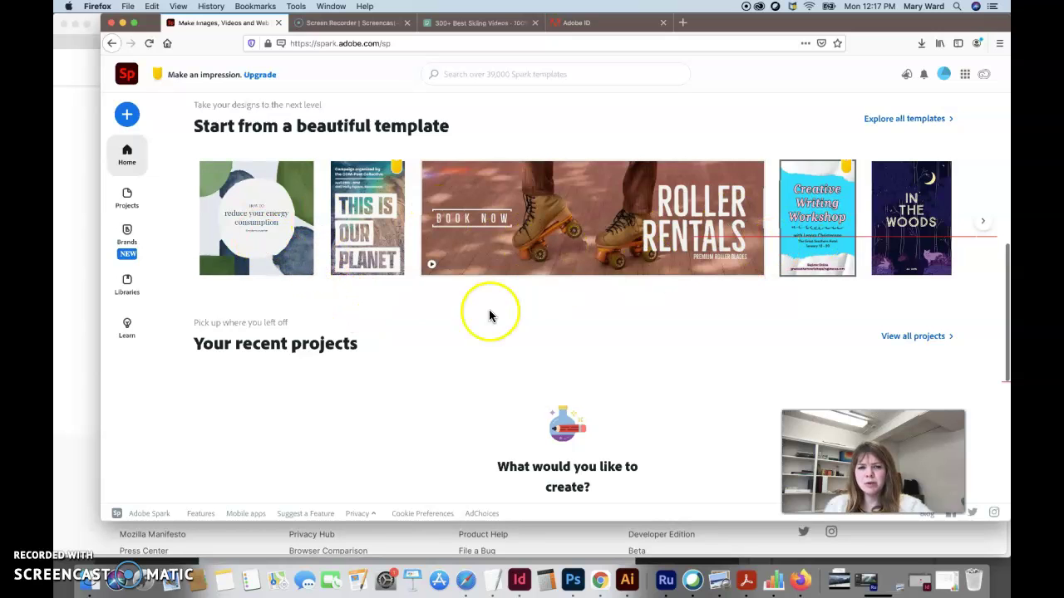
{"action": "scroll", "coordinate": [488, 310], "scroll_direction": "down", "scroll_amount": 5}
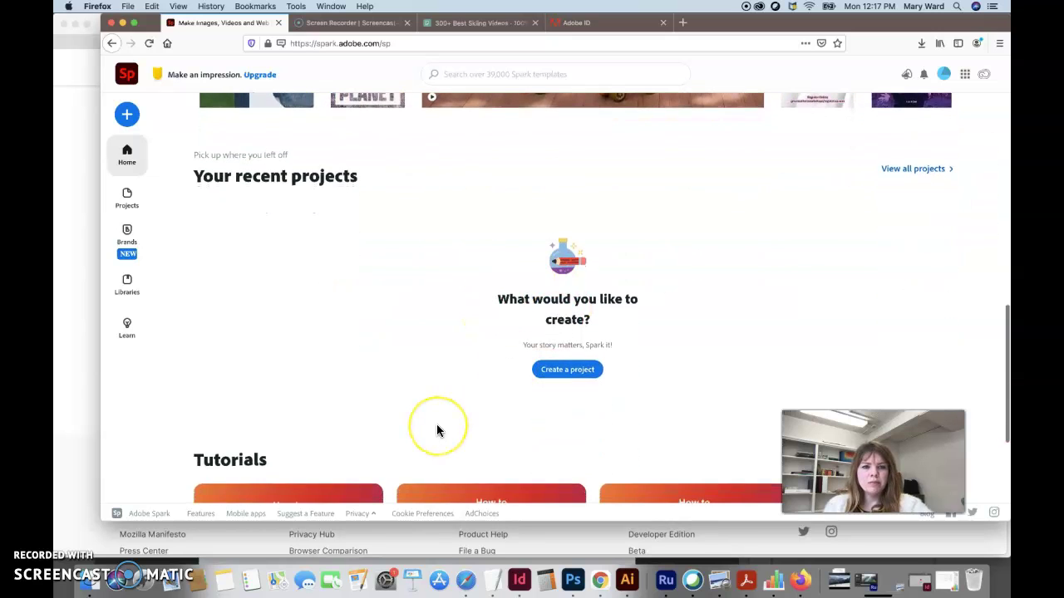
{"action": "scroll", "coordinate": [438, 430], "scroll_direction": "down", "scroll_amount": 5}
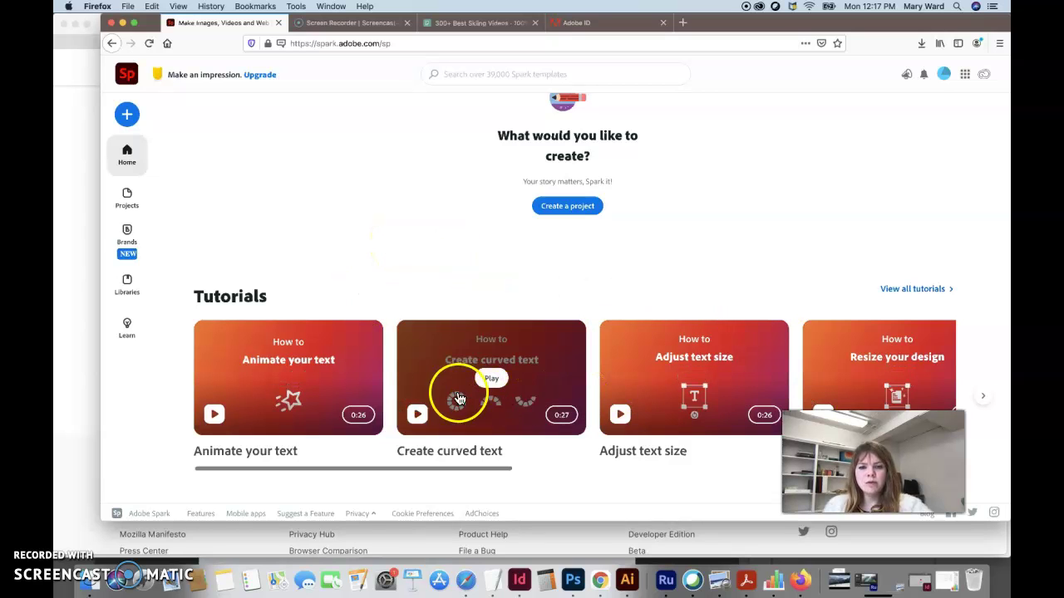
{"action": "scroll", "coordinate": [402, 266], "scroll_direction": "up", "scroll_amount": 3}
{"action": "scroll", "coordinate": [402, 266], "scroll_direction": "up", "scroll_amount": 10}
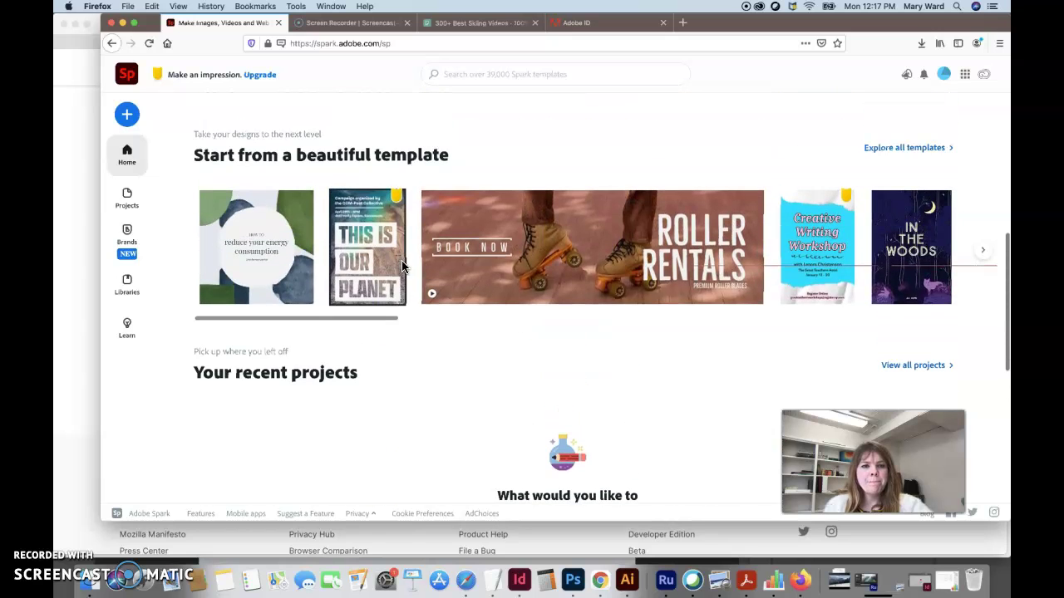
{"action": "scroll", "coordinate": [402, 266], "scroll_direction": "down", "scroll_amount": 2}
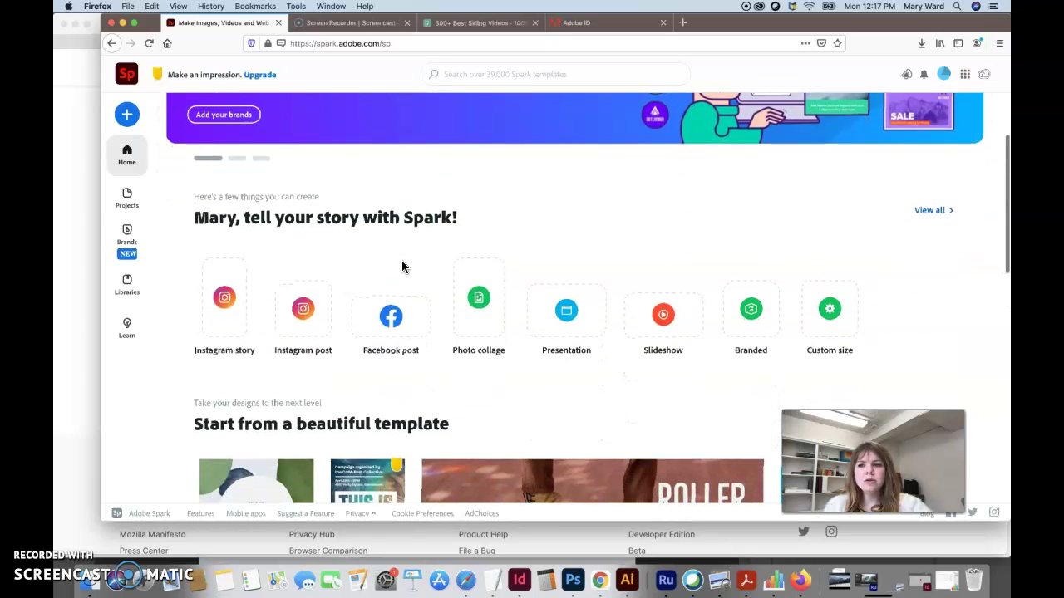
Create a blank Instagram story project and dismiss the tutorials banner and the logo replacement tip
{"action": "left_click", "coordinate": [222, 286]}
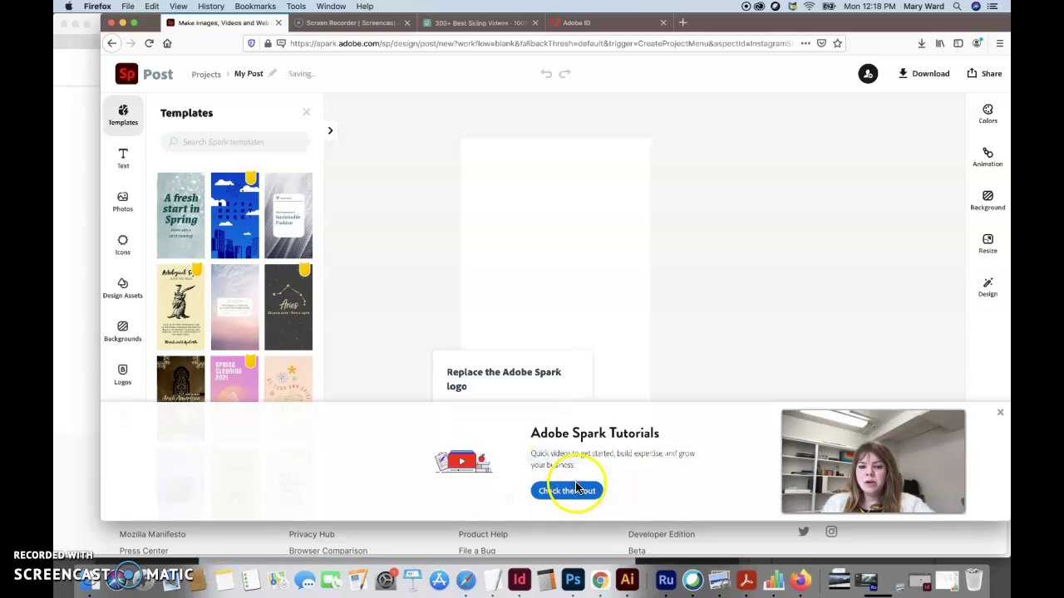
{"action": "left_click", "coordinate": [1000, 413]}
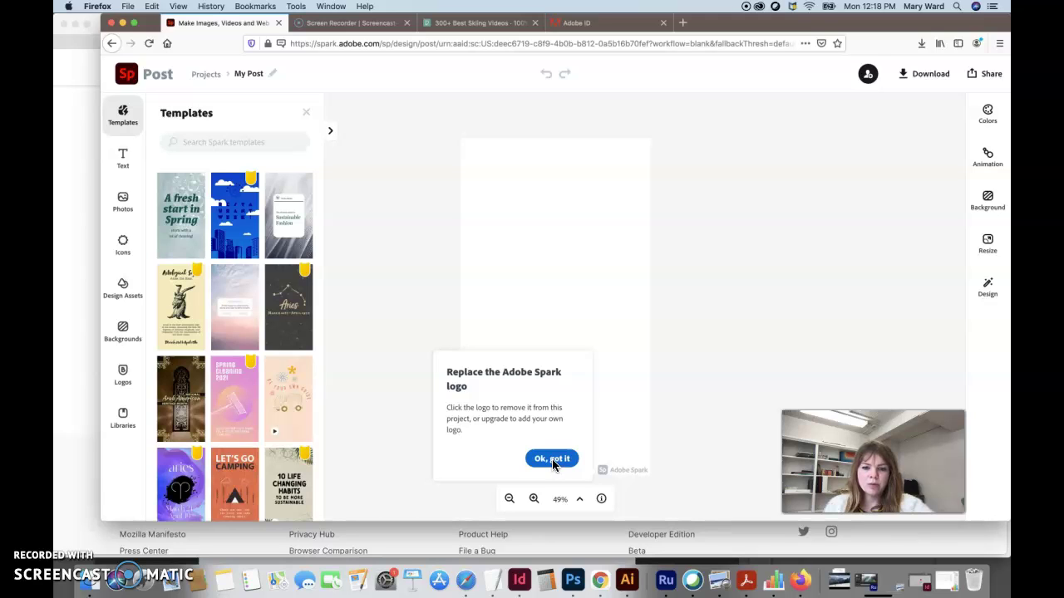
{"action": "left_click", "coordinate": [554, 461]}
{"action": "left_click", "coordinate": [598, 471]}
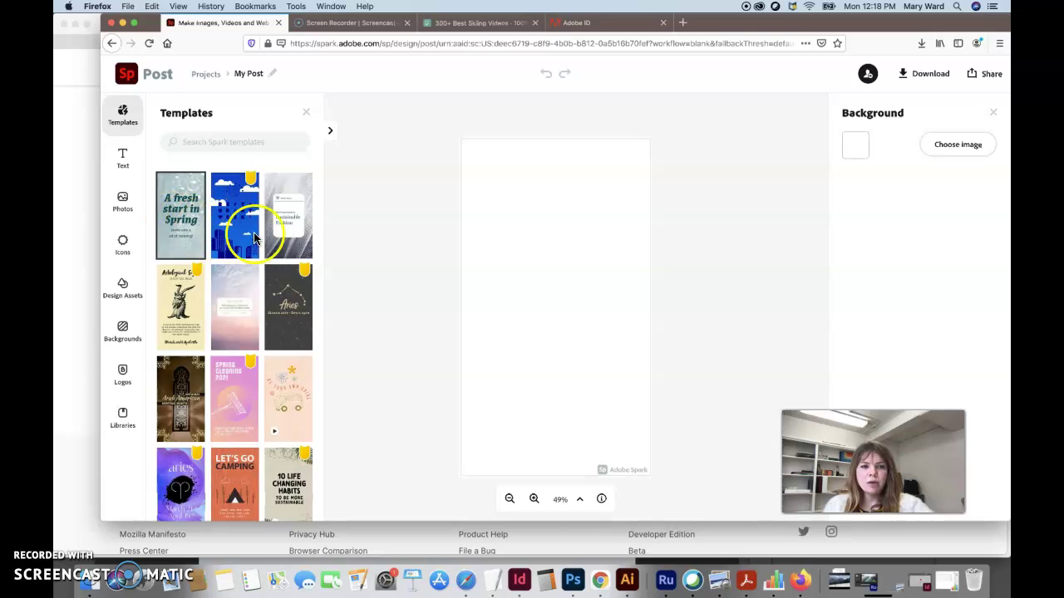
Browse the Instagram story templates to see which ready-made designs are offered
{"action": "scroll", "coordinate": [241, 303], "scroll_direction": "down", "scroll_amount": 5}
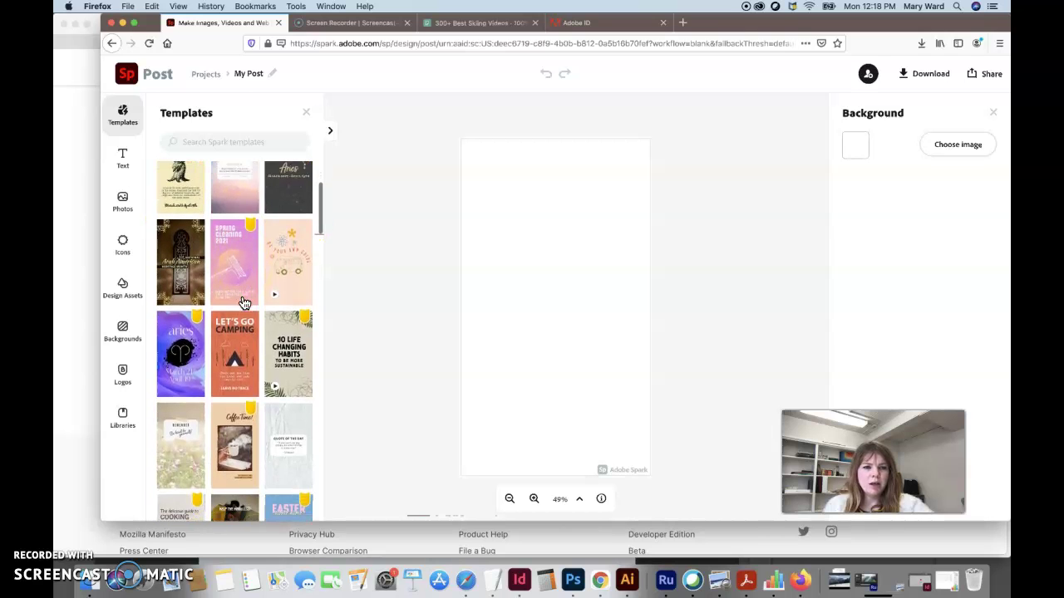
{"action": "scroll", "coordinate": [244, 304], "scroll_direction": "down", "scroll_amount": 2}
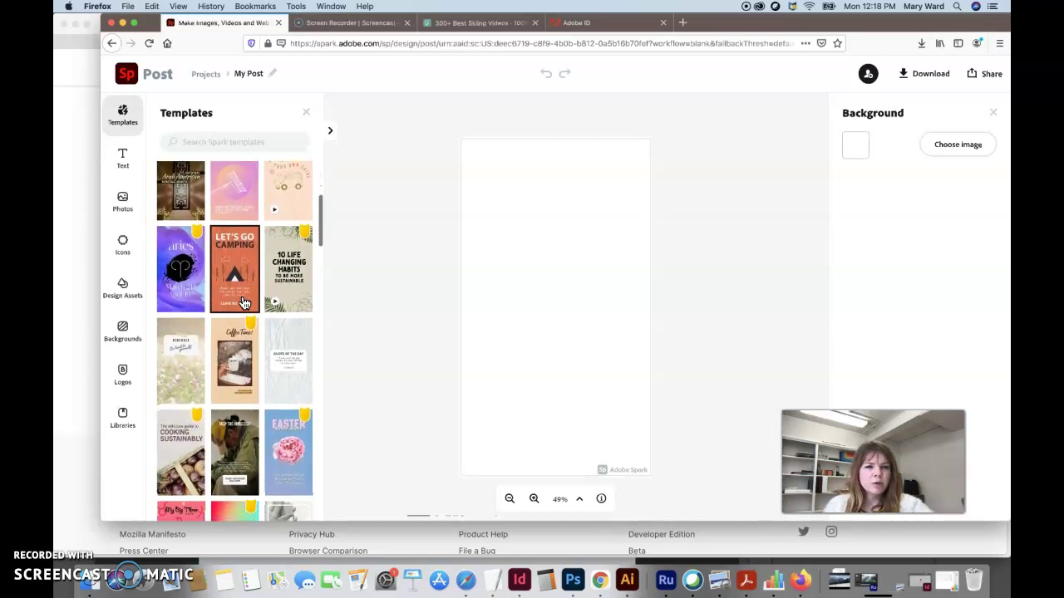
{"action": "scroll", "coordinate": [243, 304], "scroll_direction": "down", "scroll_amount": 4}
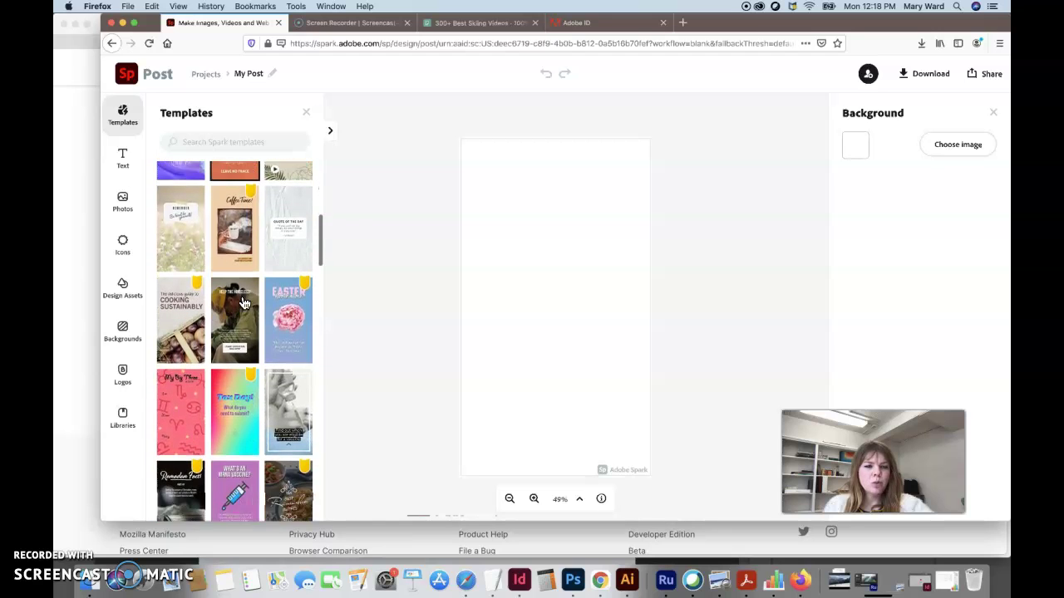
{"action": "scroll", "coordinate": [244, 304], "scroll_direction": "down", "scroll_amount": 1}
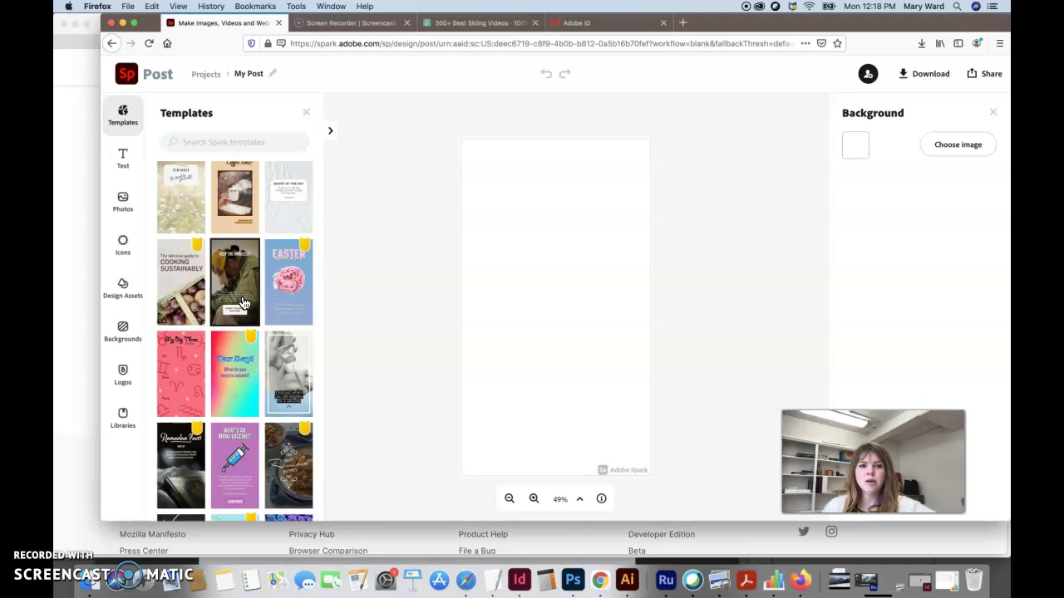
{"action": "scroll", "coordinate": [245, 283], "scroll_direction": "up", "scroll_amount": 3}
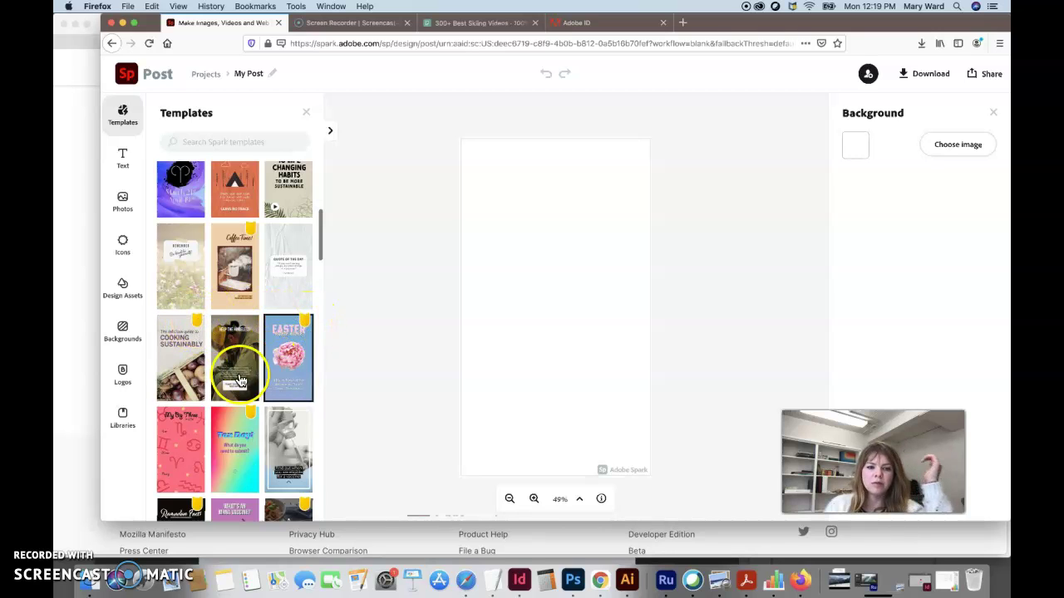
{"action": "scroll", "coordinate": [246, 415], "scroll_direction": "down", "scroll_amount": 2}
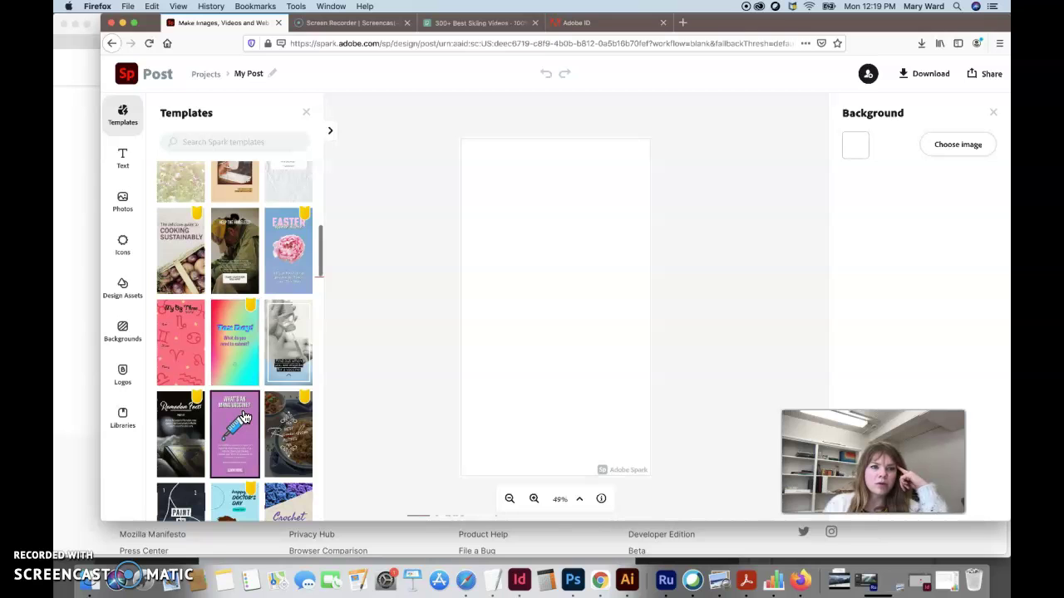
{"action": "scroll", "coordinate": [287, 453], "scroll_direction": "down", "scroll_amount": 3}
{"action": "scroll", "coordinate": [290, 458], "scroll_direction": "down", "scroll_amount": 2}
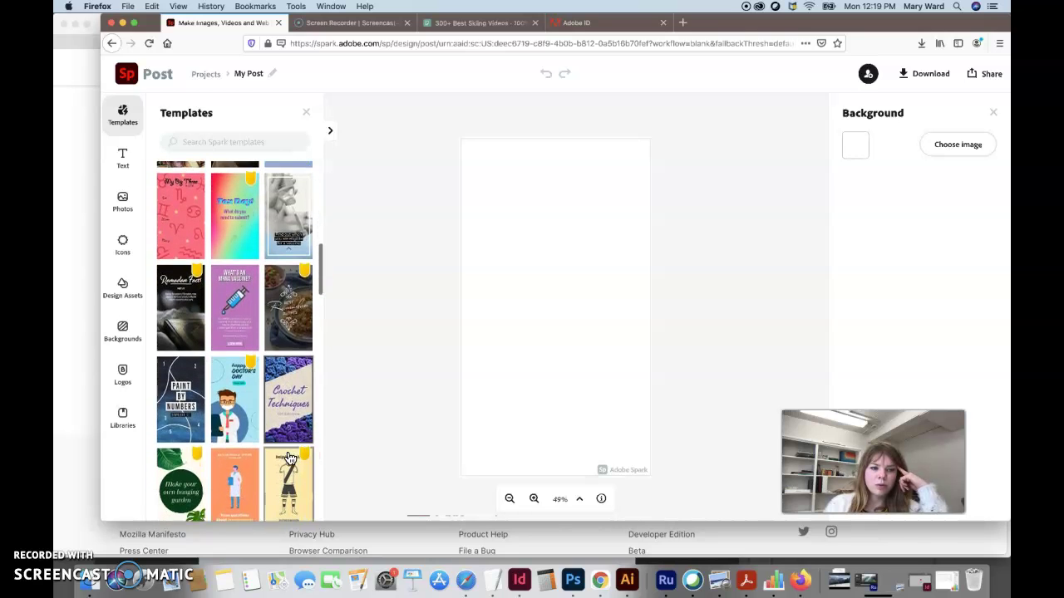
{"action": "left_click", "coordinate": [231, 445]}
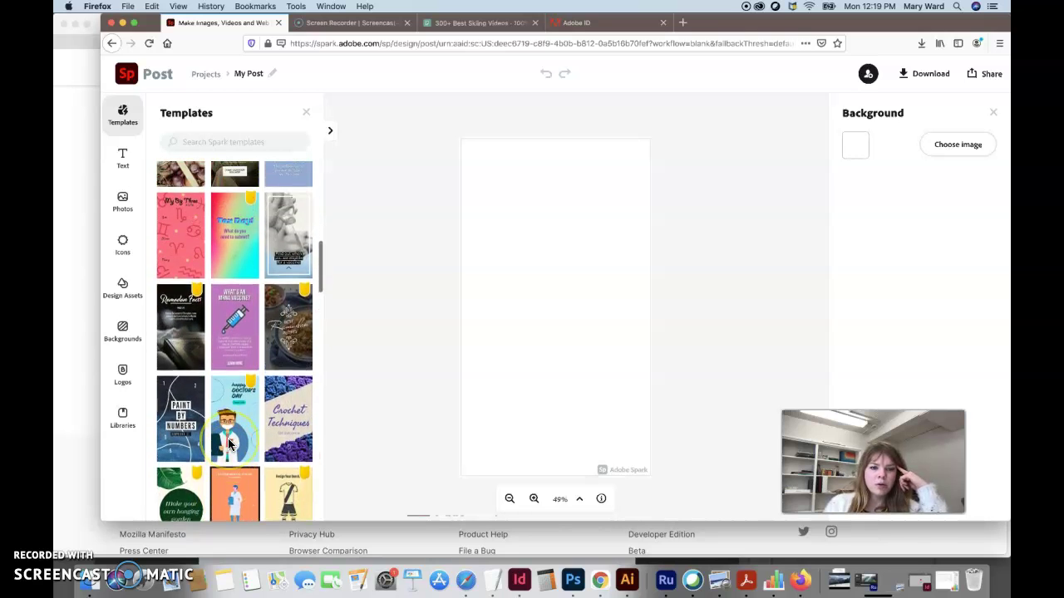
{"action": "scroll", "coordinate": [231, 445], "scroll_direction": "down", "scroll_amount": 1}
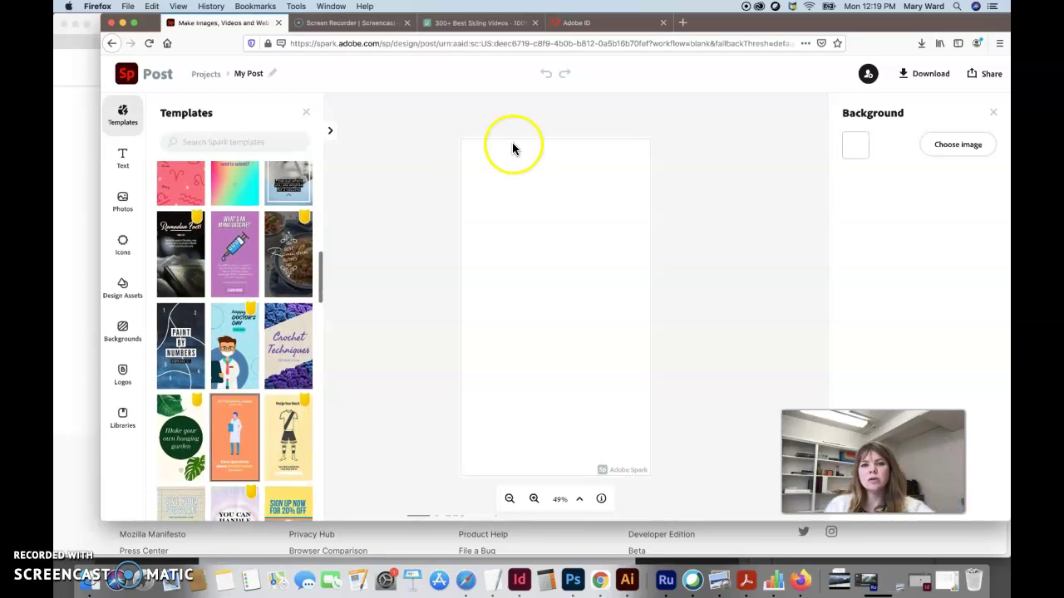
Switch to Safari, go to Canva and open the saved flyer design named glow
{"action": "left_click", "coordinate": [466, 580]}
{"action": "left_click", "coordinate": [621, 26]}
{"action": "type", "text": "canva"}
{"action": "key", "text": "Return"}
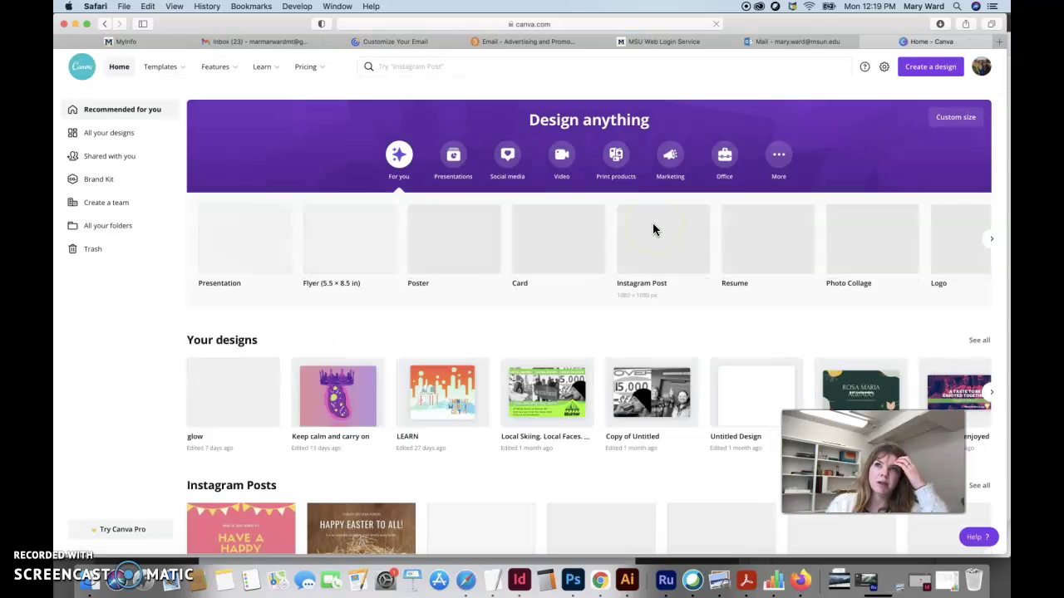
{"action": "left_click", "coordinate": [230, 407]}
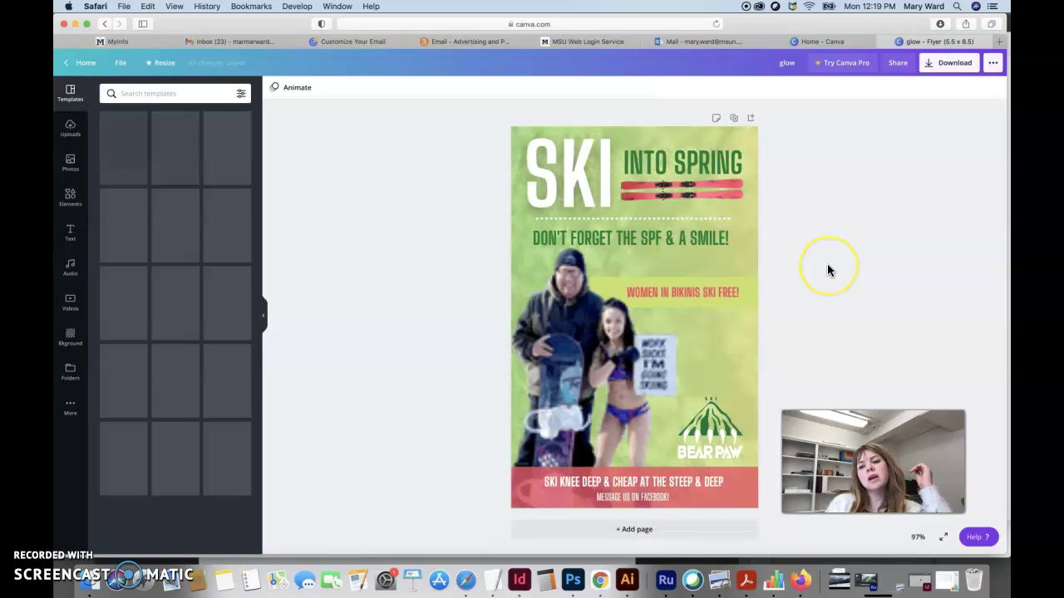
Search the web for bannersnack in a new tab and sign in to Bannersnack with the saved e-mail and password
{"action": "left_click", "coordinate": [1001, 42]}
{"action": "type", "text": "ban"}
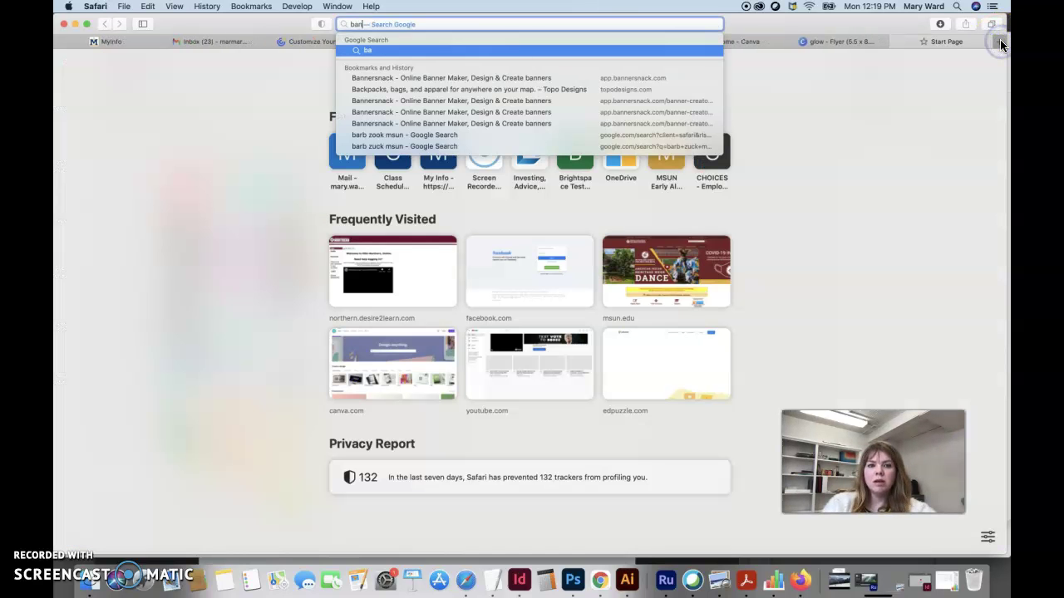
{"action": "type", "text": "nersnack"}
{"action": "key", "text": "Return"}
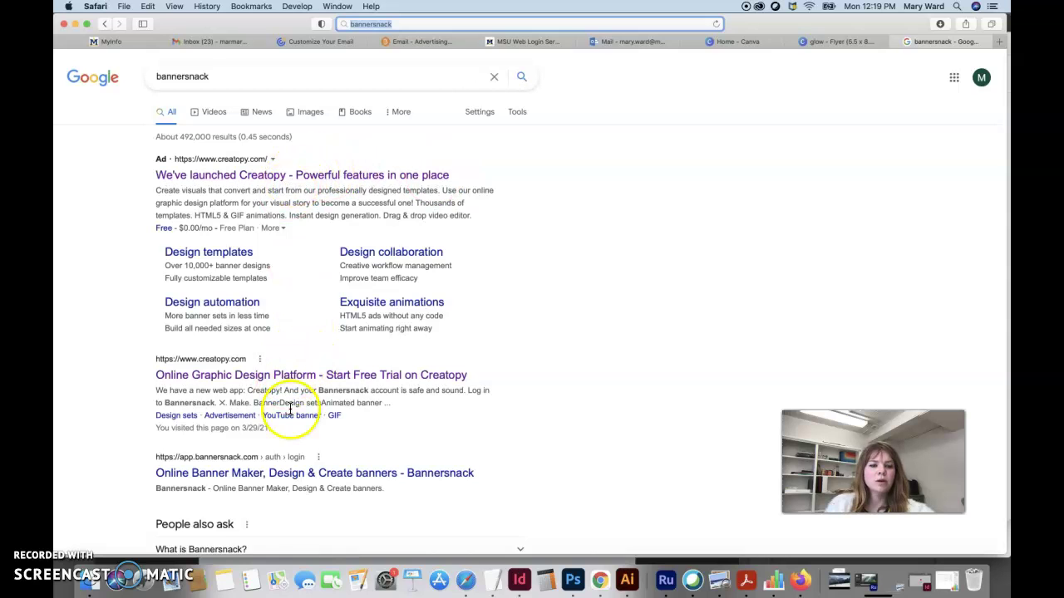
{"action": "left_click", "coordinate": [286, 481]}
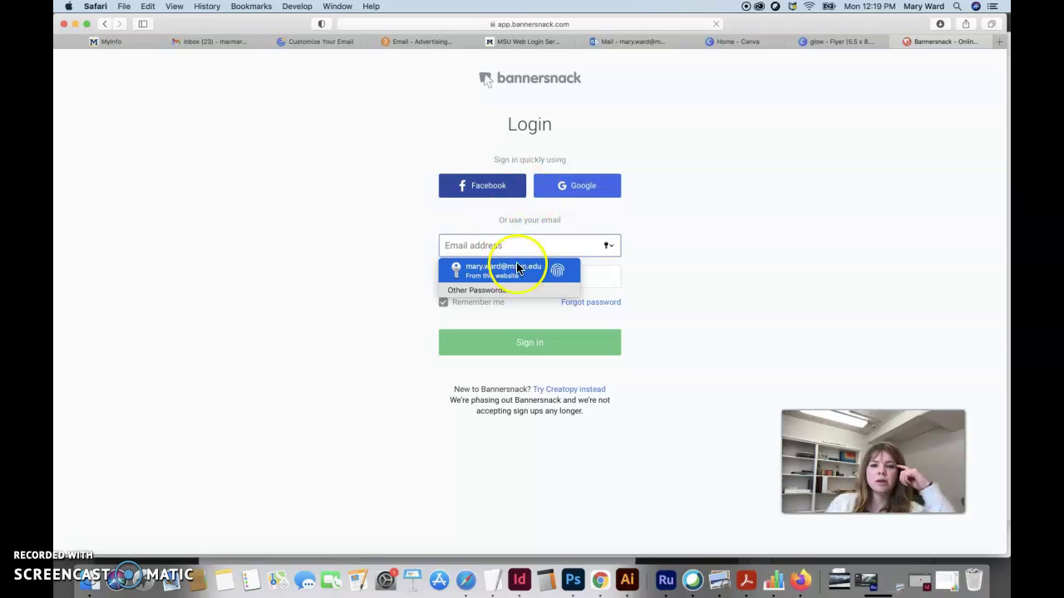
{"action": "left_click", "coordinate": [522, 277]}
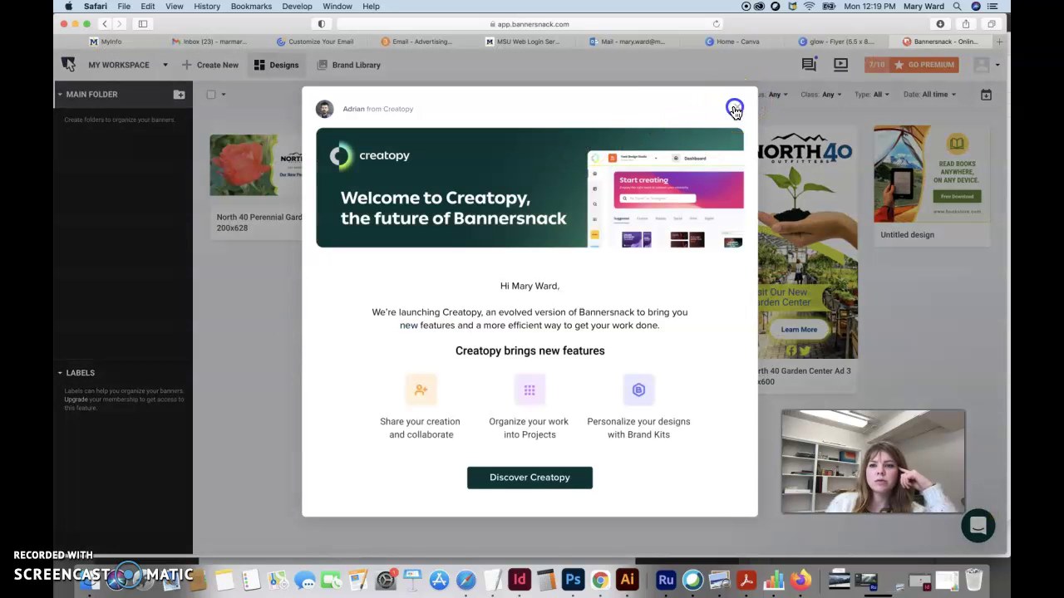
{"action": "left_click", "coordinate": [735, 109]}
Open the Bear Paw Ski Bowl web ad in Bannersnack and compare it with the ski flyer in Canva
{"action": "left_click", "coordinate": [107, 25]}
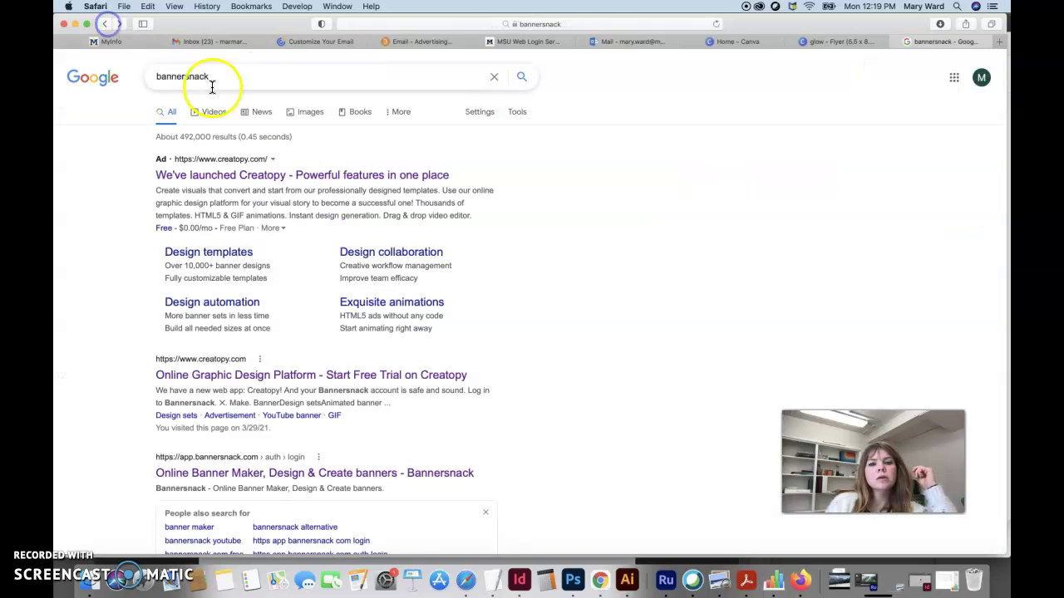
{"action": "scroll", "coordinate": [309, 429], "scroll_direction": "down", "scroll_amount": 2}
{"action": "left_click", "coordinate": [319, 421]}
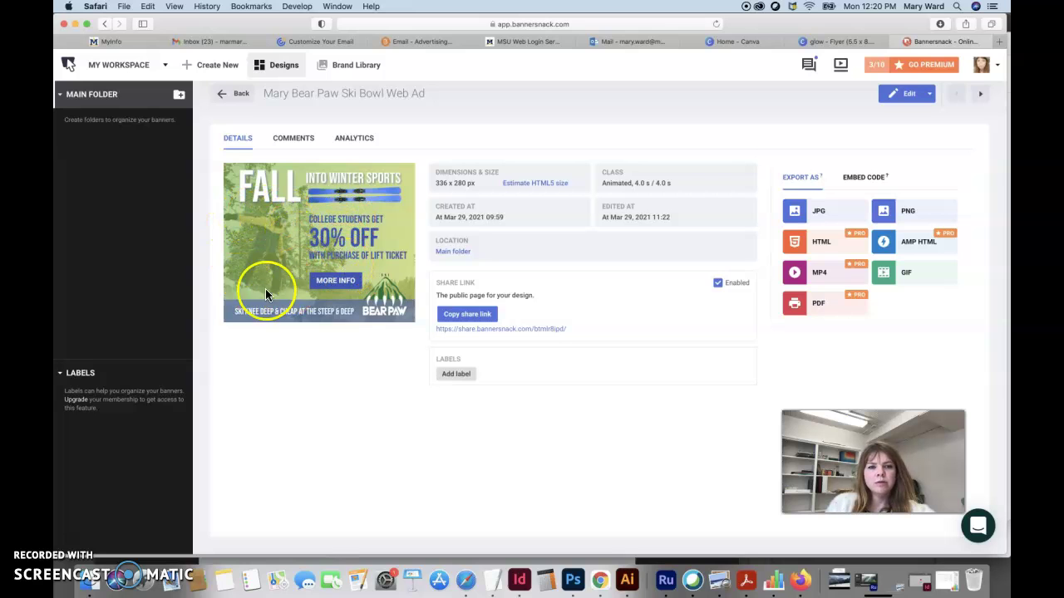
{"action": "left_click", "coordinate": [830, 41]}
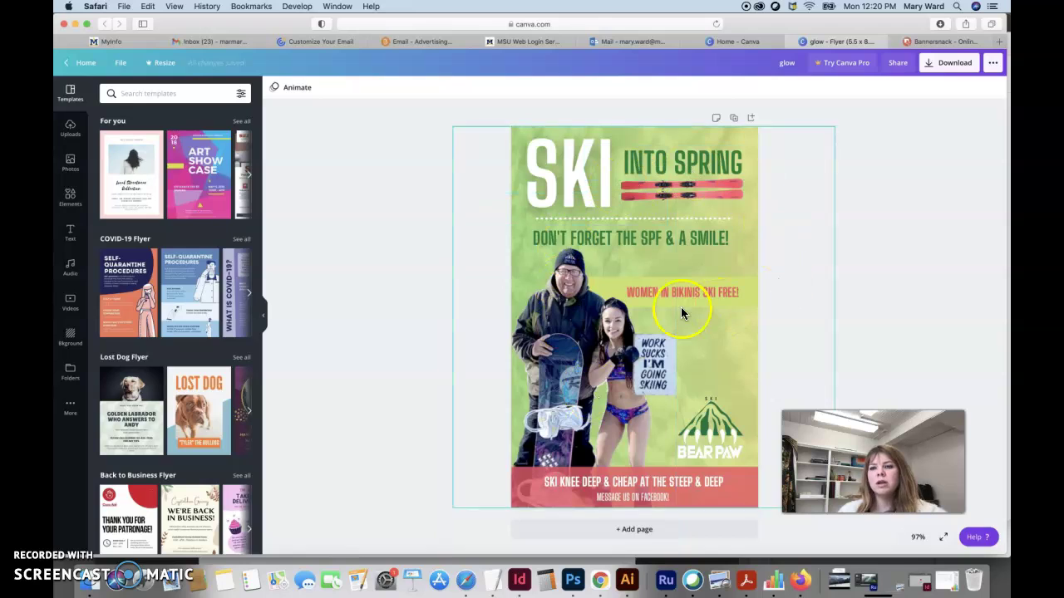
{"action": "left_click", "coordinate": [935, 40]}
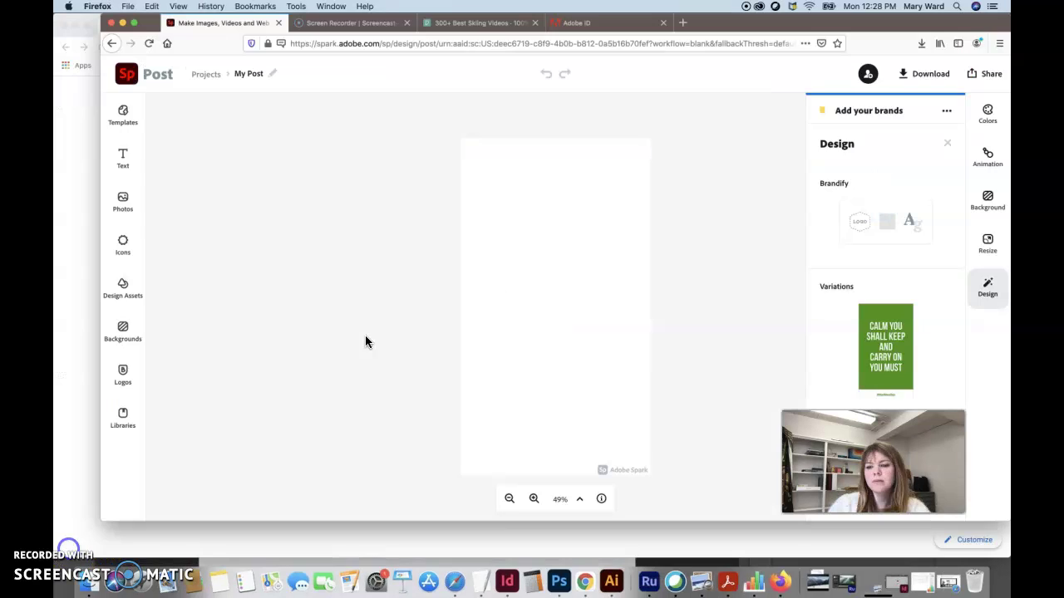
In the Adobe Spark post, remove the blue gradient image, the DEEP and Winter Deals texts and the green background
{"action": "left_click", "coordinate": [463, 336]}
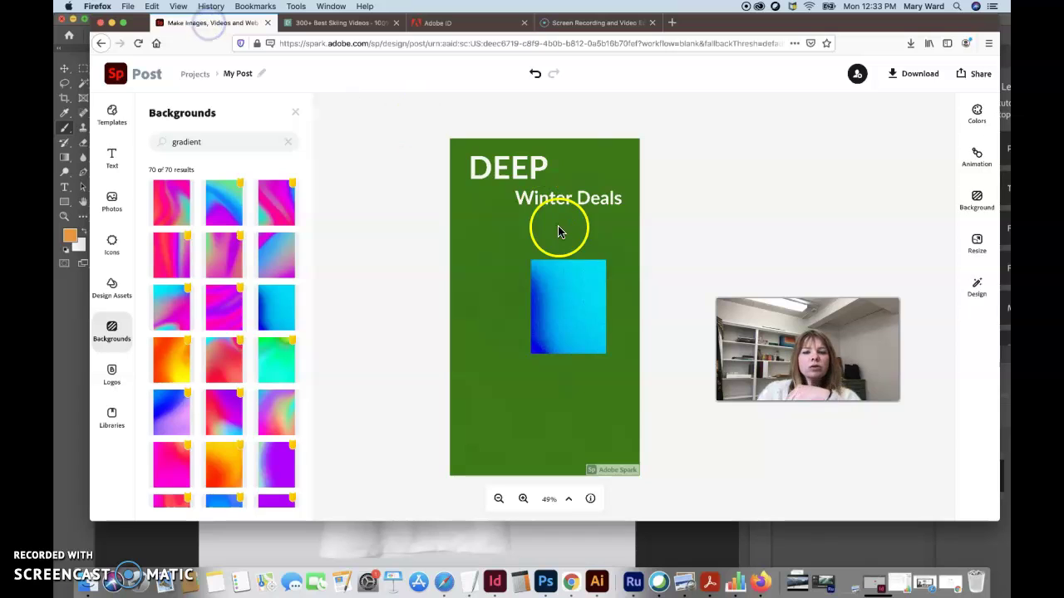
{"action": "left_click", "coordinate": [571, 287]}
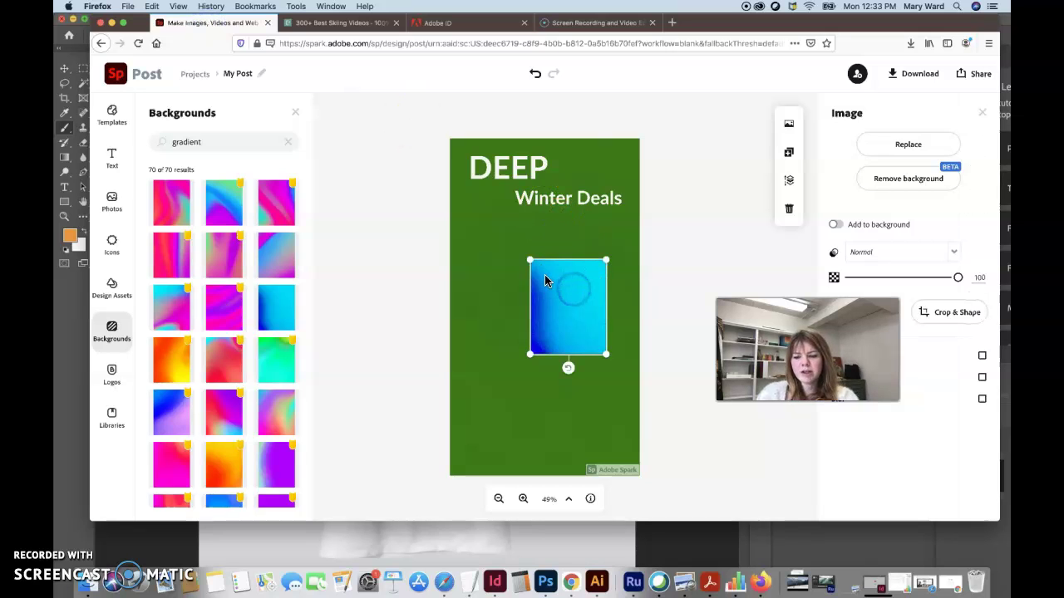
{"action": "key", "text": "Delete"}
{"action": "left_click", "coordinate": [565, 200]}
{"action": "left_click", "coordinate": [548, 197]}
{"action": "left_click", "coordinate": [515, 171]}
{"action": "left_click", "coordinate": [509, 279]}
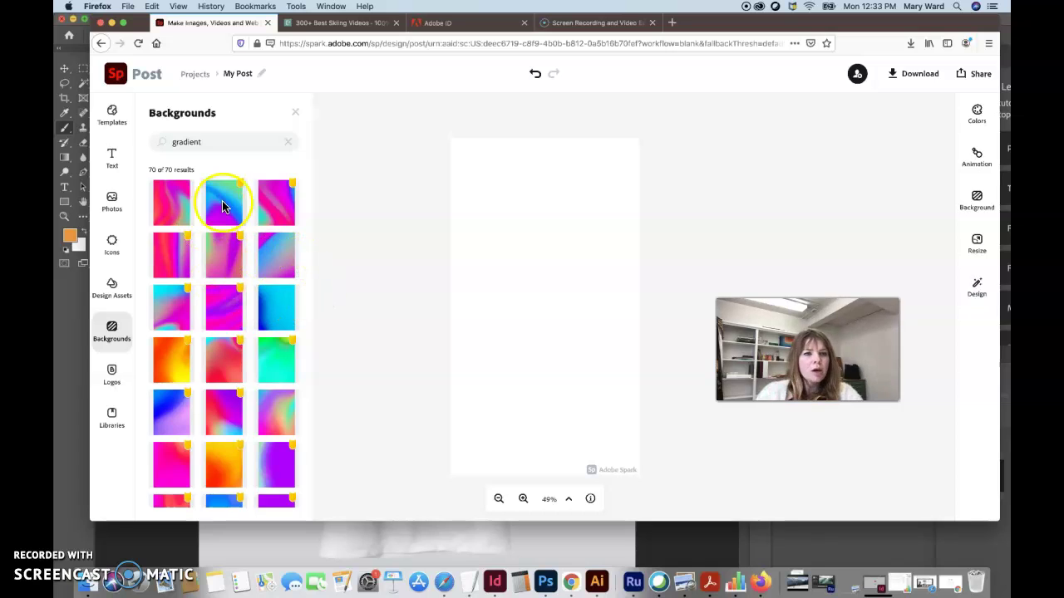
Search the backgrounds for gradient, and place the free plain blue gradient enlarged to cover the whole canvas
{"action": "left_click", "coordinate": [110, 329]}
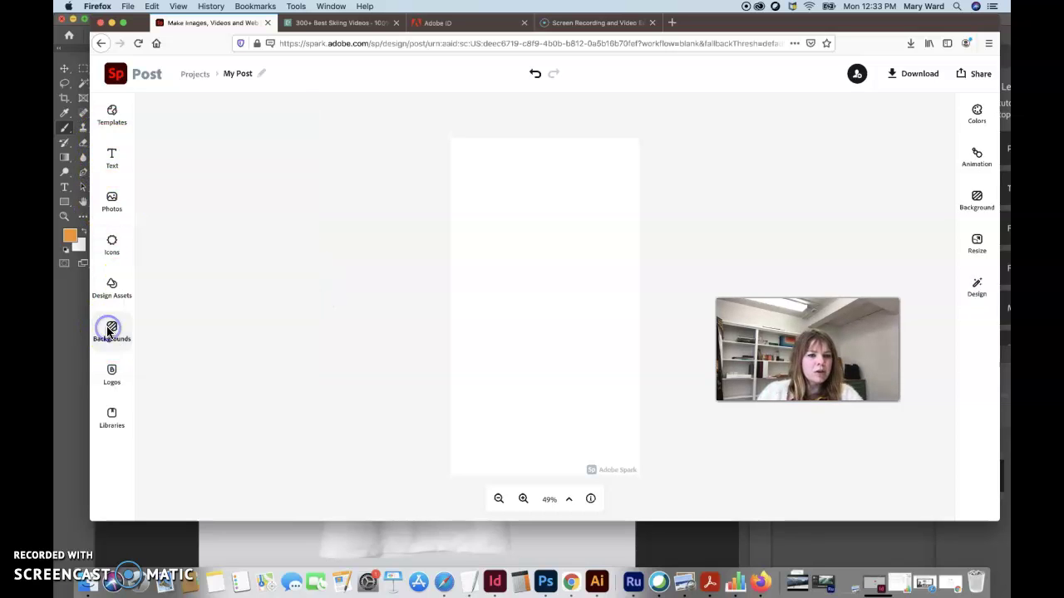
{"action": "left_click", "coordinate": [111, 329]}
{"action": "left_click", "coordinate": [202, 142]}
{"action": "type", "text": "gradient"}
{"action": "key", "text": "Return"}
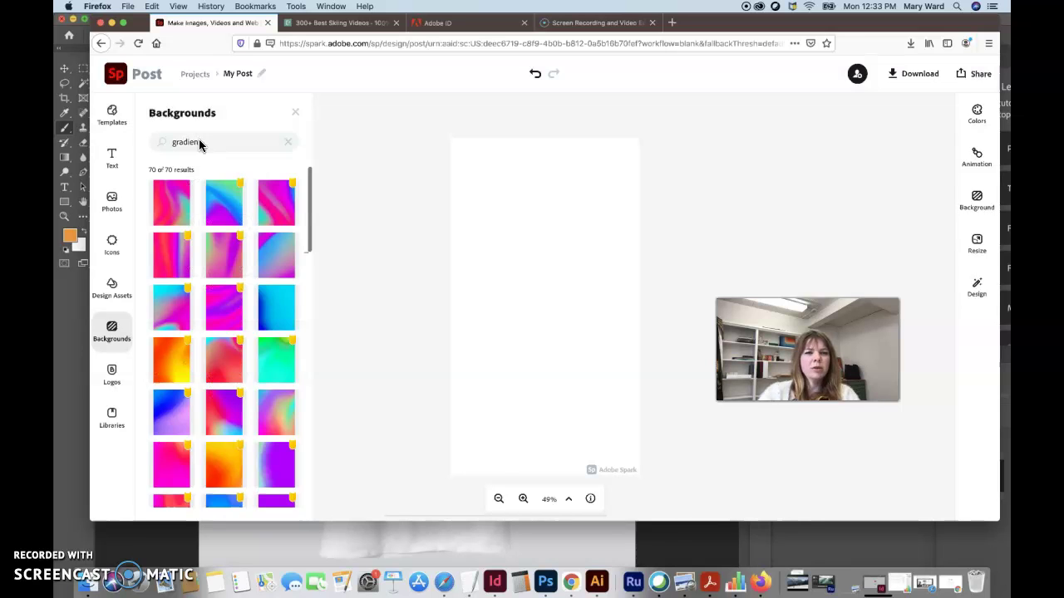
{"action": "left_click", "coordinate": [273, 303]}
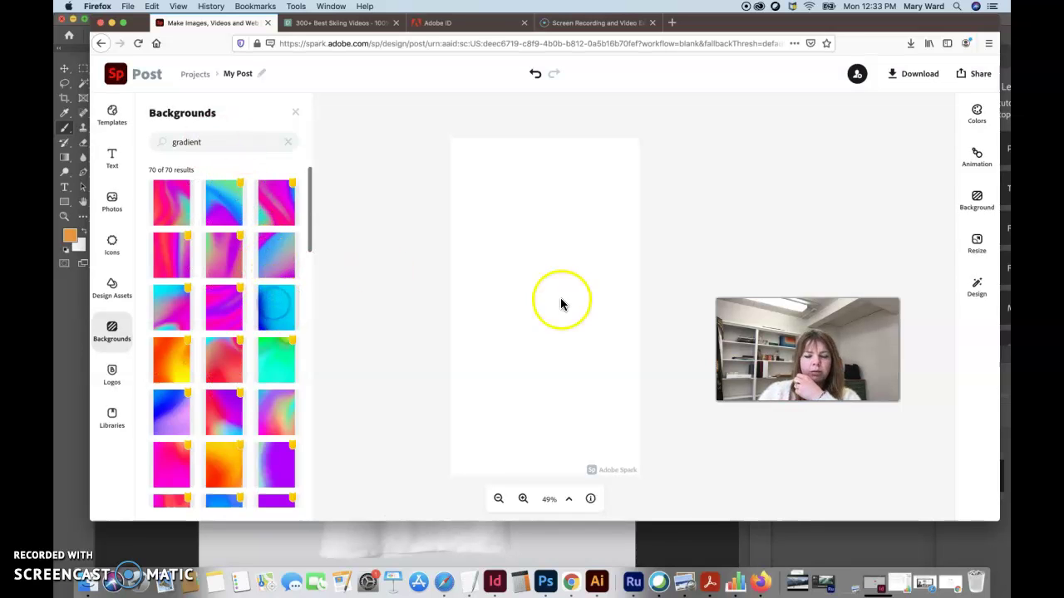
{"action": "left_click_drag", "start_coordinate": [495, 366], "coordinate": [429, 497]}
{"action": "left_click_drag", "start_coordinate": [593, 247], "coordinate": [671, 130]}
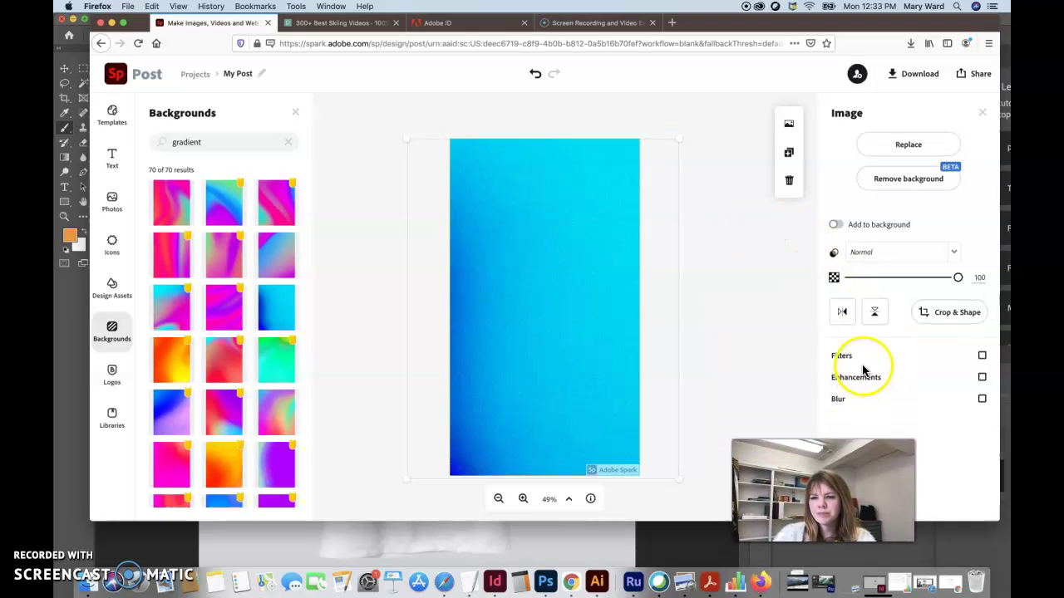
Turn on filters for the gradient image, try Darken and Lighten, and apply Duotone
{"action": "left_click", "coordinate": [856, 358]}
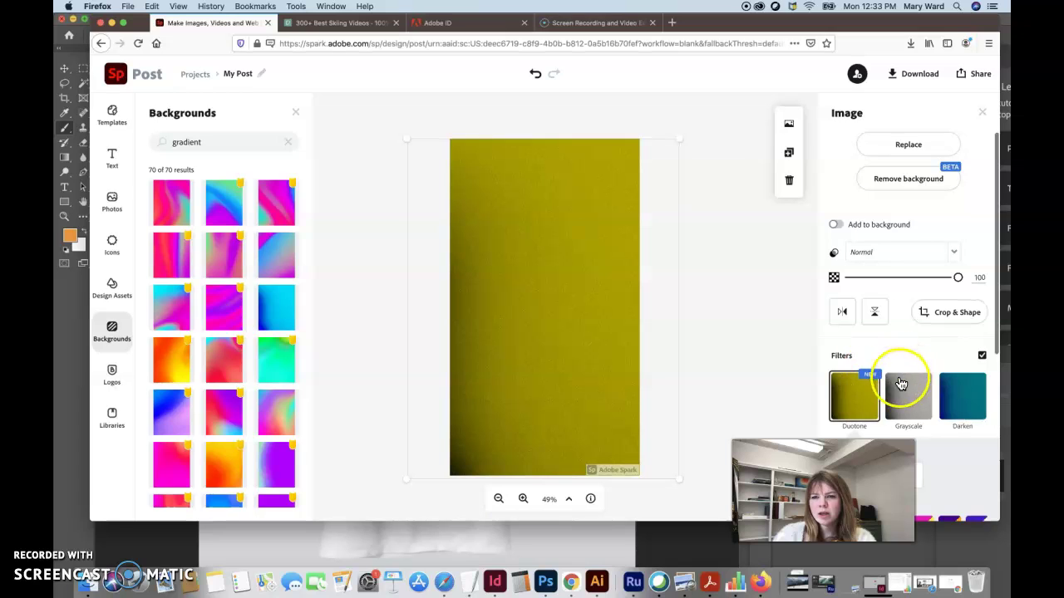
{"action": "left_click", "coordinate": [969, 407]}
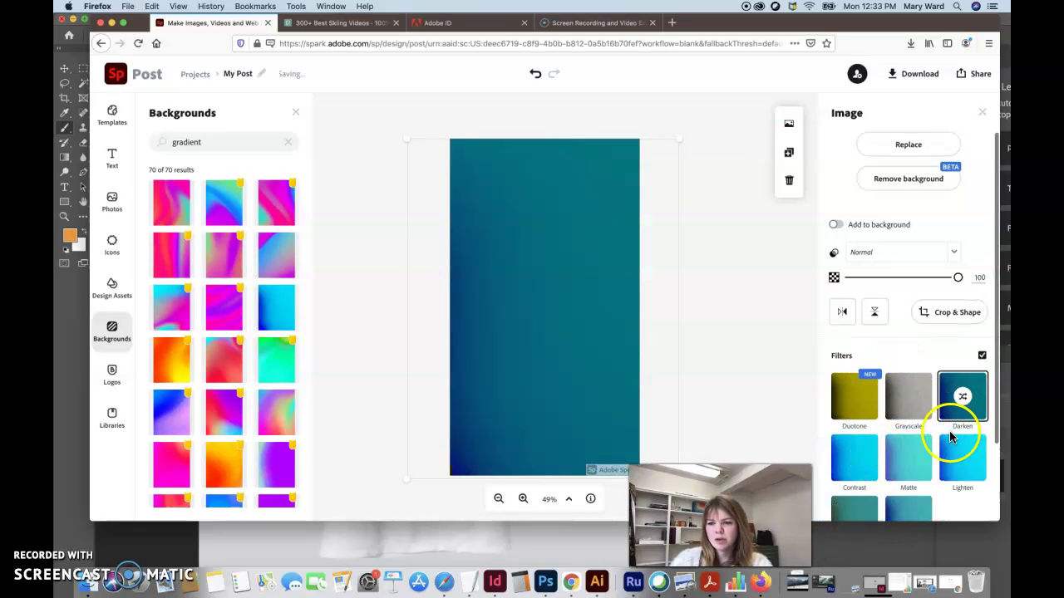
{"action": "scroll", "coordinate": [956, 436], "scroll_direction": "down", "scroll_amount": 2}
{"action": "left_click", "coordinate": [958, 372]}
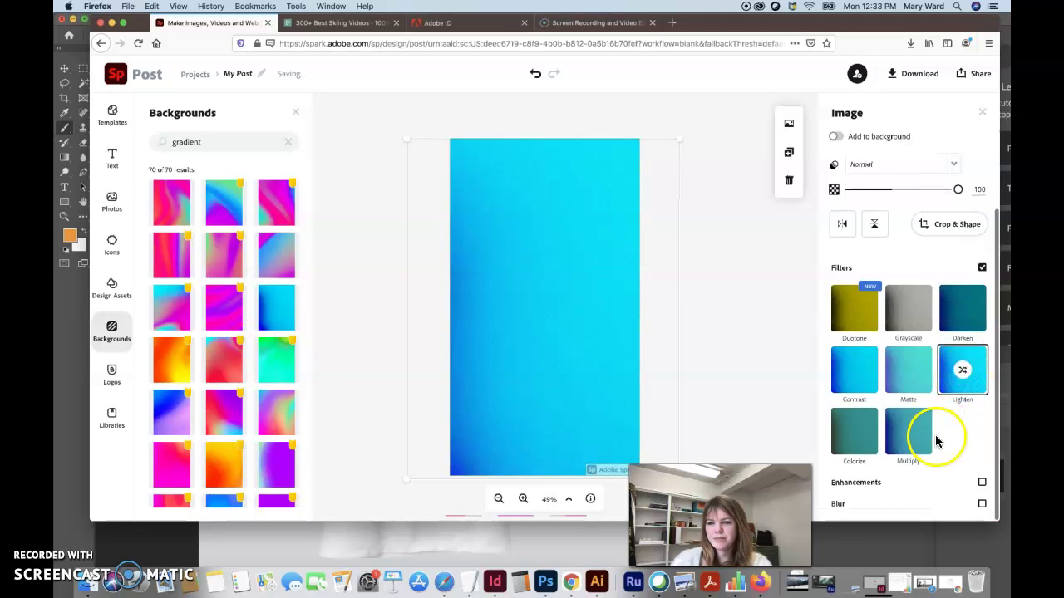
{"action": "left_click", "coordinate": [865, 304]}
{"action": "scroll", "coordinate": [873, 366], "scroll_direction": "down", "scroll_amount": 1}
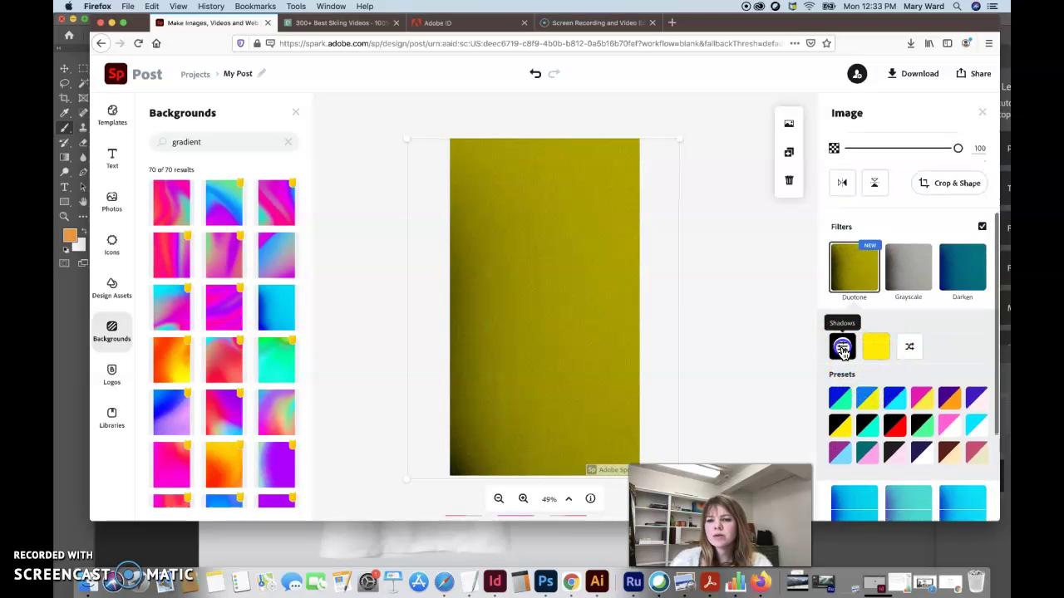
Set the Duotone shadows color to a custom light green
{"action": "left_click", "coordinate": [841, 348]}
{"action": "left_click", "coordinate": [878, 298]}
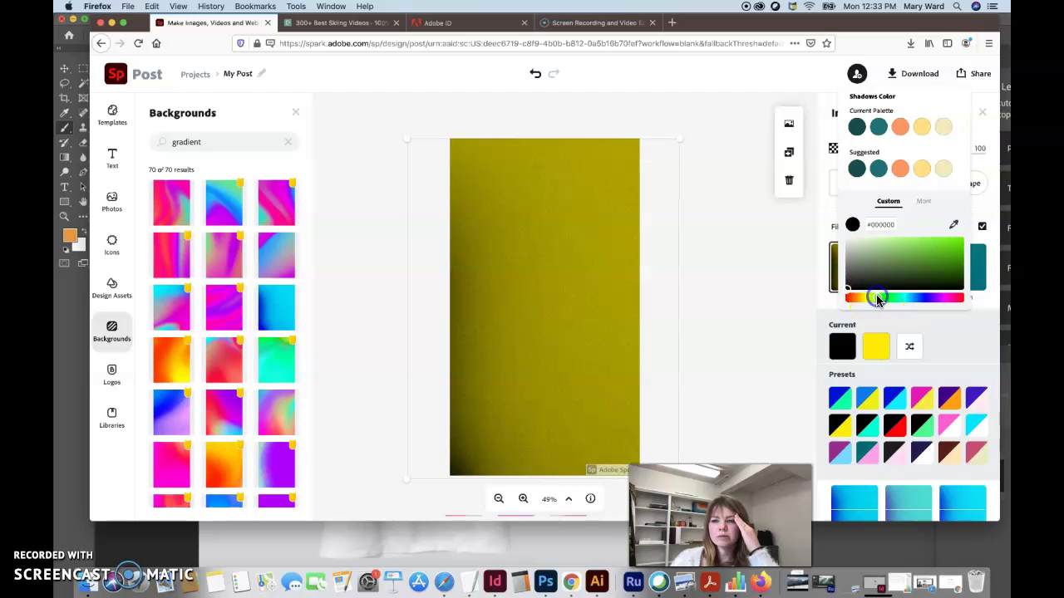
{"action": "left_click_drag", "start_coordinate": [921, 243], "coordinate": [908, 247]}
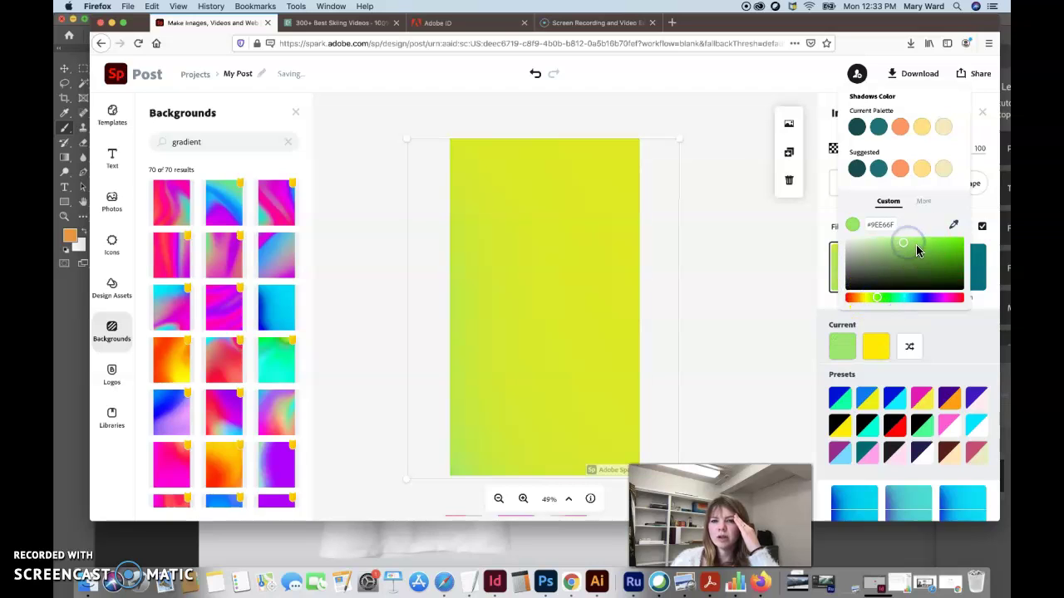
Set the Duotone highlights color to the bright green #83FF00
{"action": "left_click", "coordinate": [873, 352]}
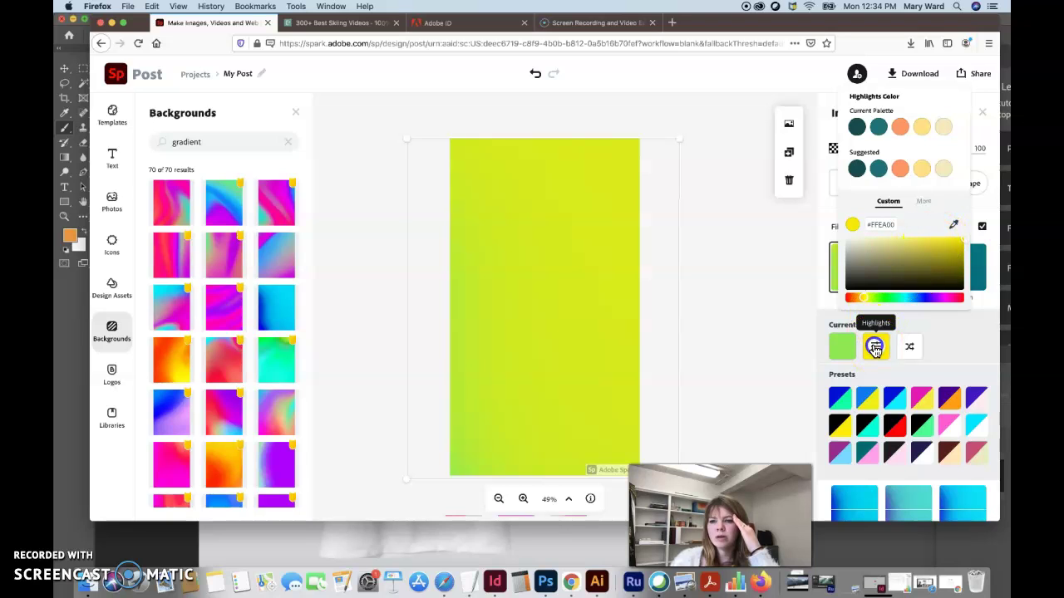
{"action": "left_click", "coordinate": [876, 347]}
{"action": "left_click", "coordinate": [875, 347]}
{"action": "left_click", "coordinate": [877, 297]}
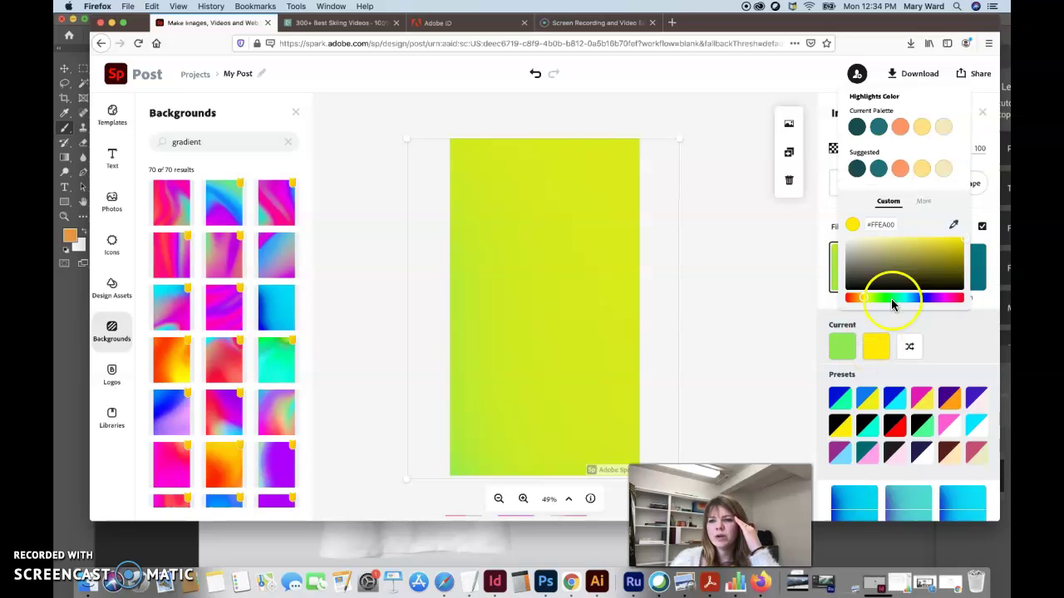
{"action": "left_click", "coordinate": [874, 297]}
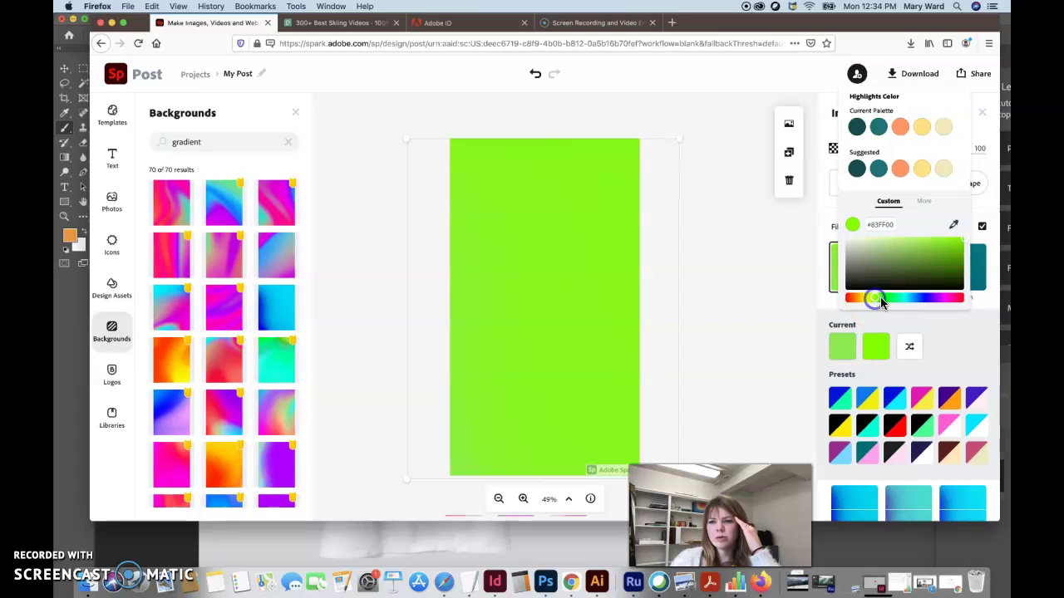
Set the Duotone highlights to a darker green and the shadows to yellow-green #C1EC2E, and shift the gradient image sideways on the canvas
{"action": "left_click_drag", "start_coordinate": [929, 277], "coordinate": [942, 254]}
{"action": "left_click", "coordinate": [843, 349]}
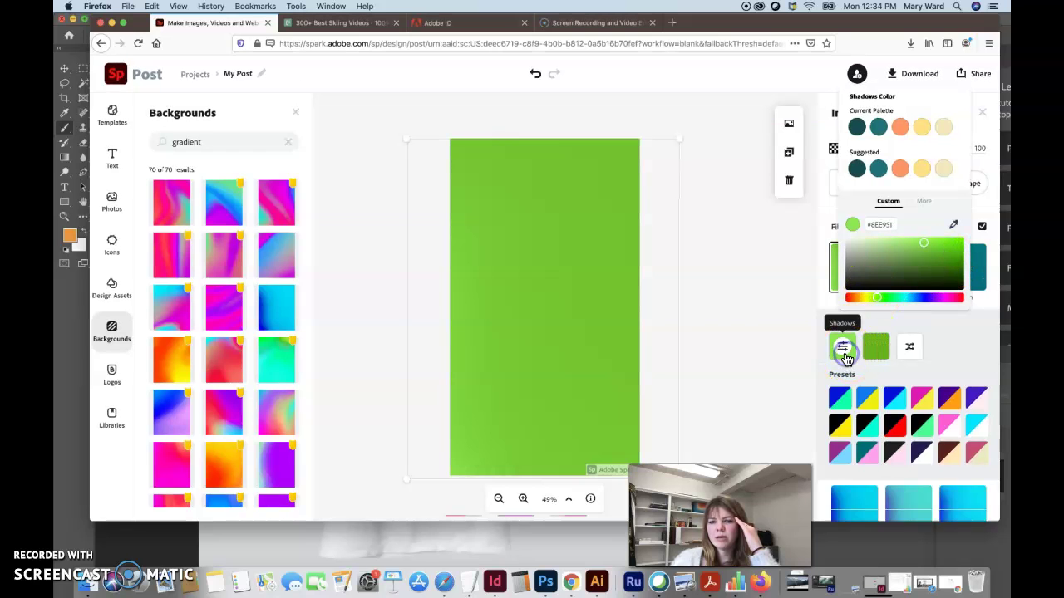
{"action": "left_click_drag", "start_coordinate": [873, 300], "coordinate": [871, 301]}
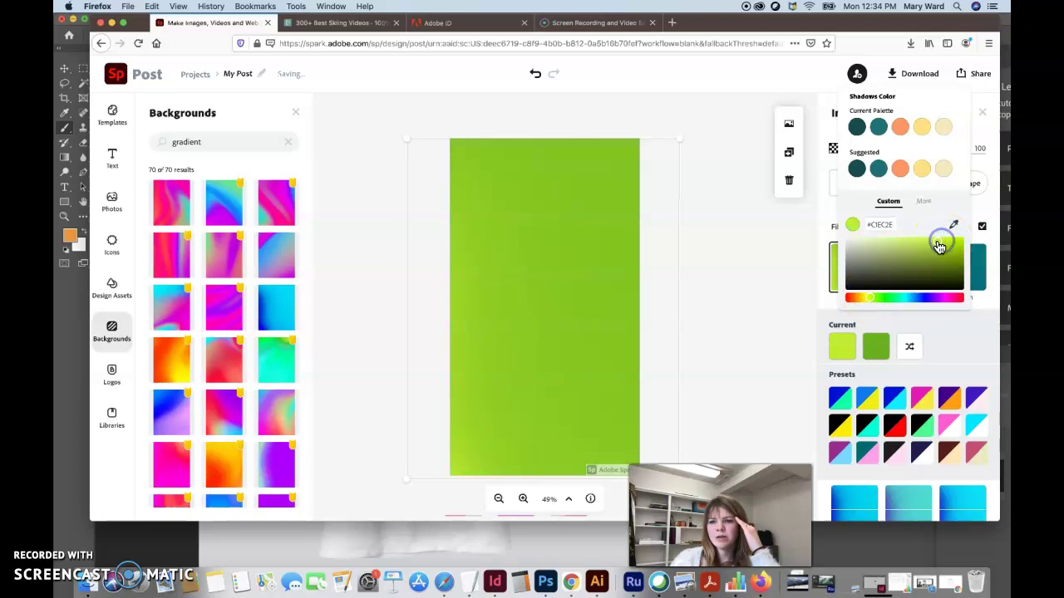
{"action": "left_click", "coordinate": [961, 345]}
{"action": "left_click_drag", "start_coordinate": [527, 359], "coordinate": [565, 361]}
{"action": "left_click", "coordinate": [404, 387]}
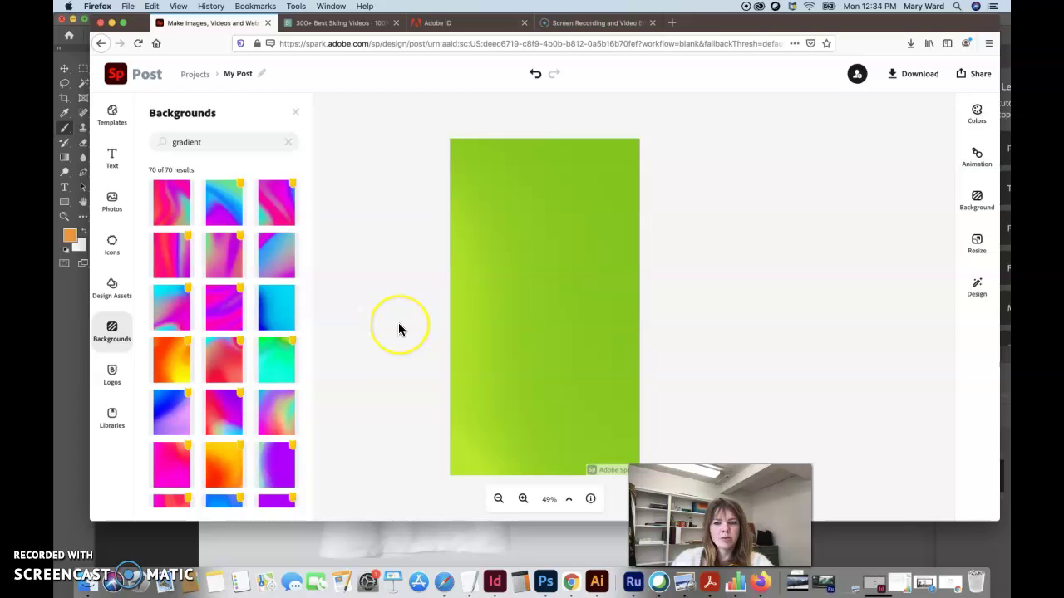
Add a new text element reading "DEEP" to the canvas
{"action": "left_click", "coordinate": [111, 158]}
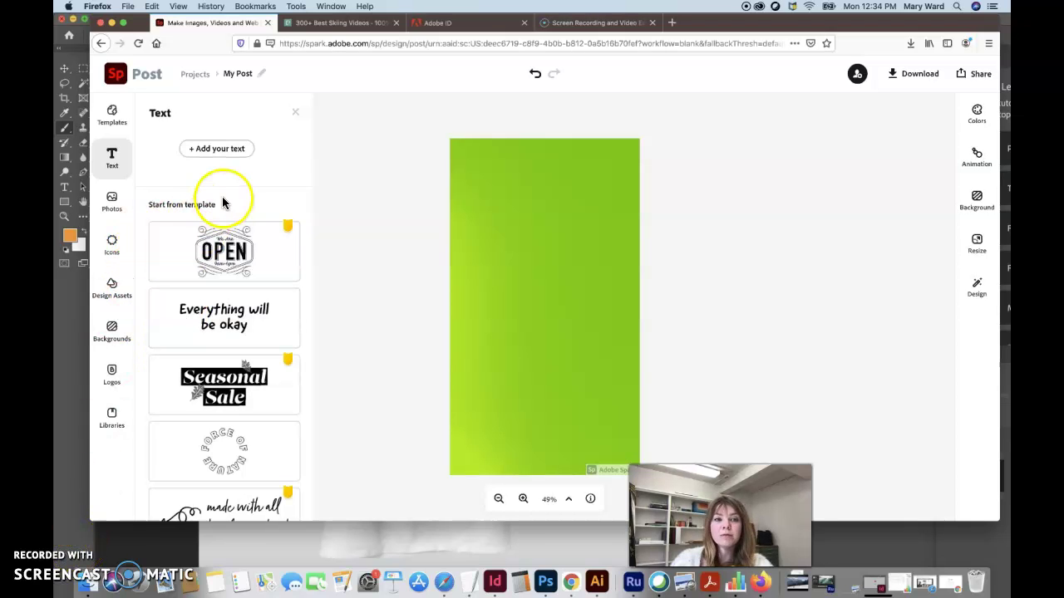
{"action": "left_click", "coordinate": [220, 150]}
{"action": "type", "text": "DEEP"}
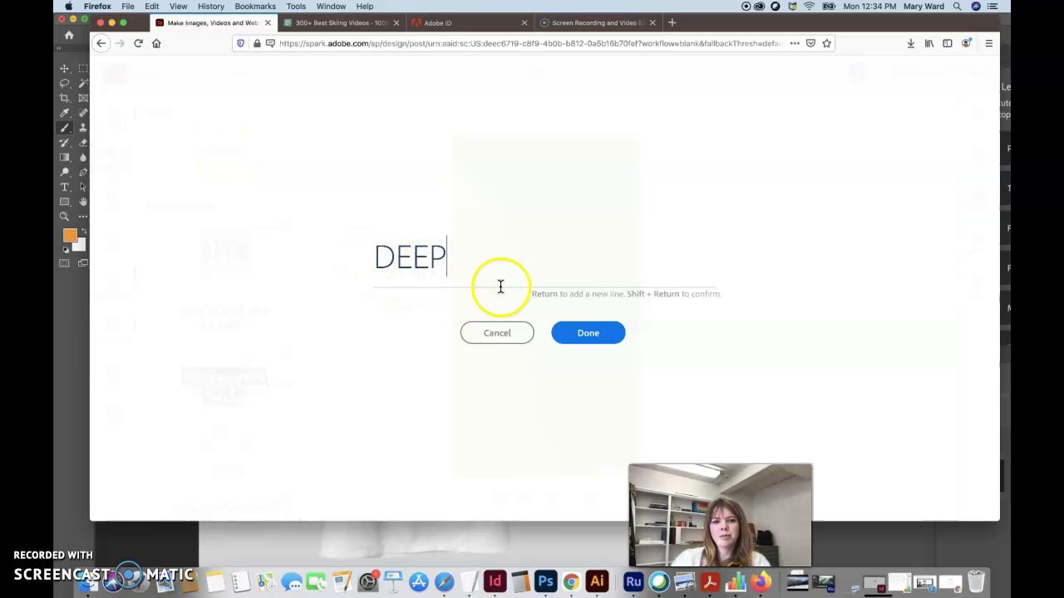
{"action": "left_click", "coordinate": [586, 336]}
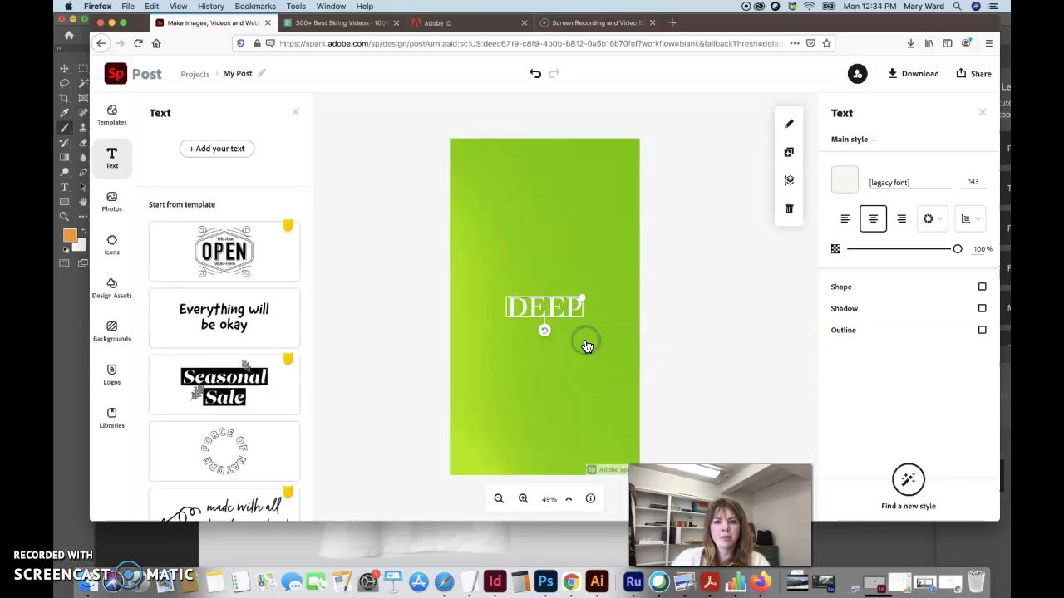
{"action": "double_click", "coordinate": [545, 309]}
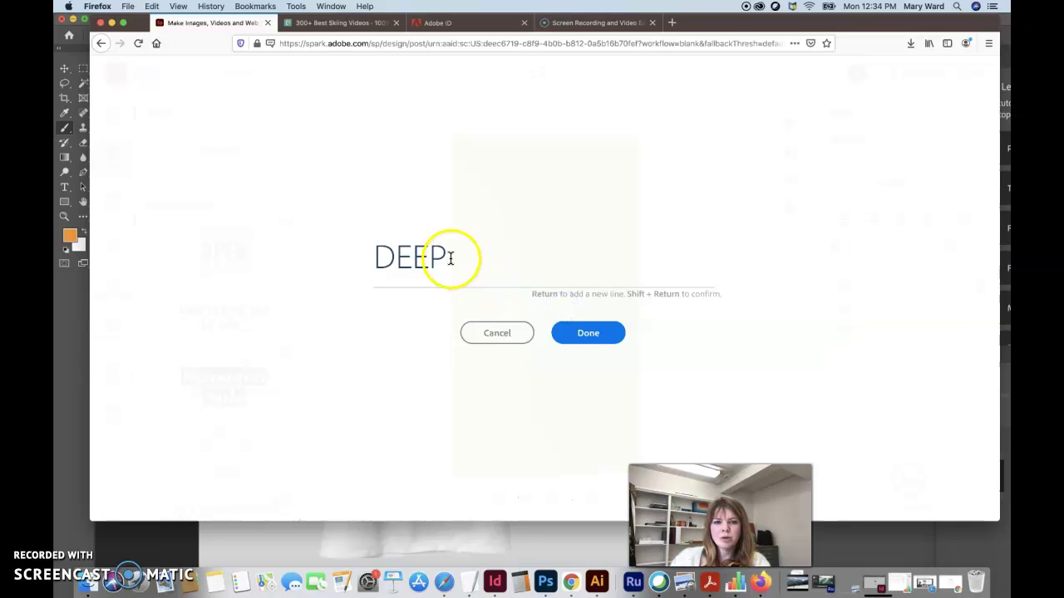
{"action": "left_click", "coordinate": [590, 336]}
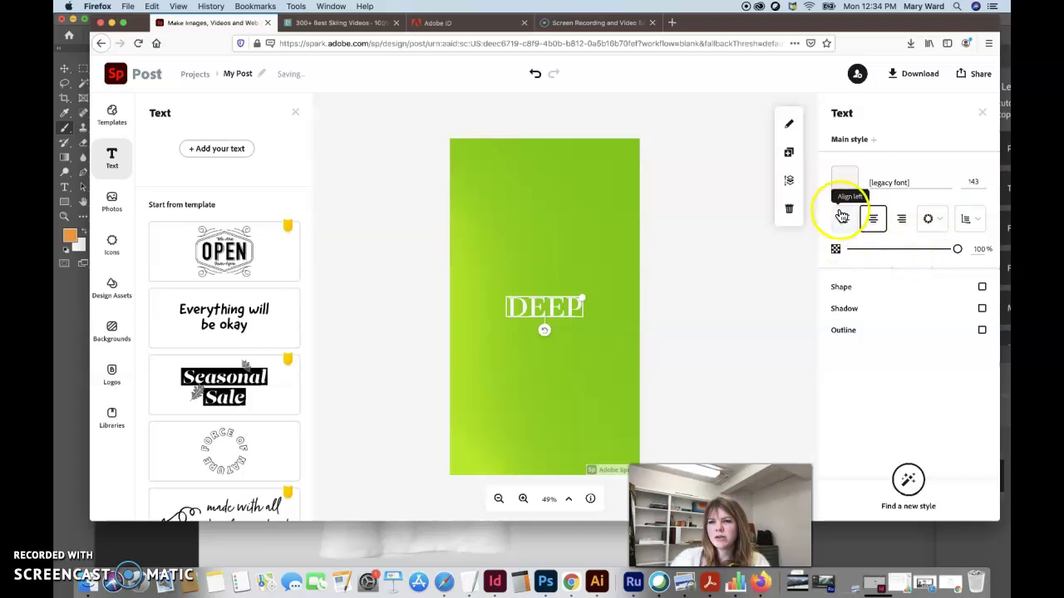
Change the font of the DEEP text to Bebas Neue Regular
{"action": "left_click", "coordinate": [945, 183]}
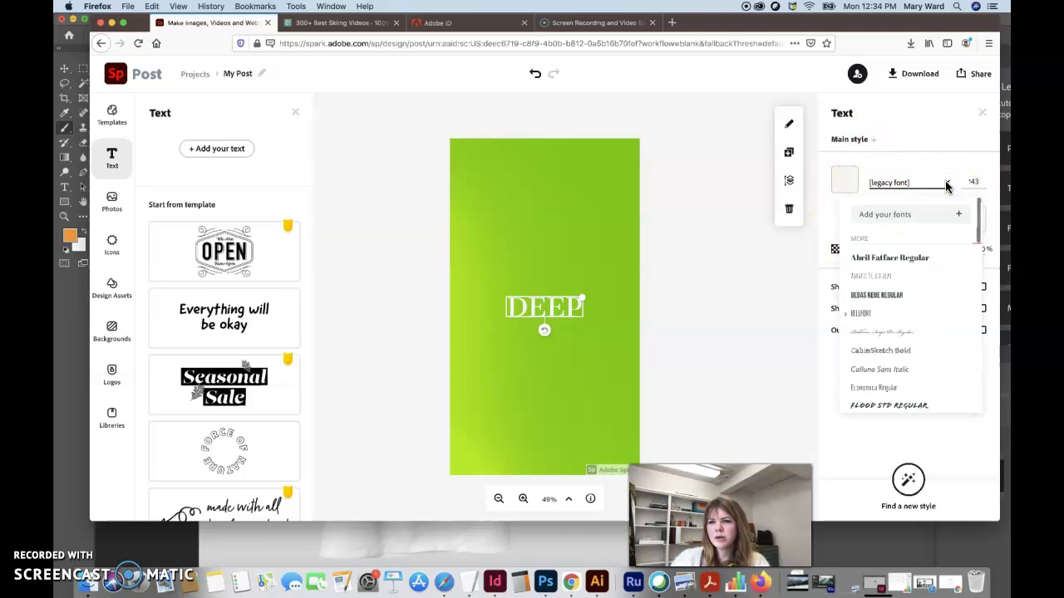
{"action": "left_click", "coordinate": [892, 296]}
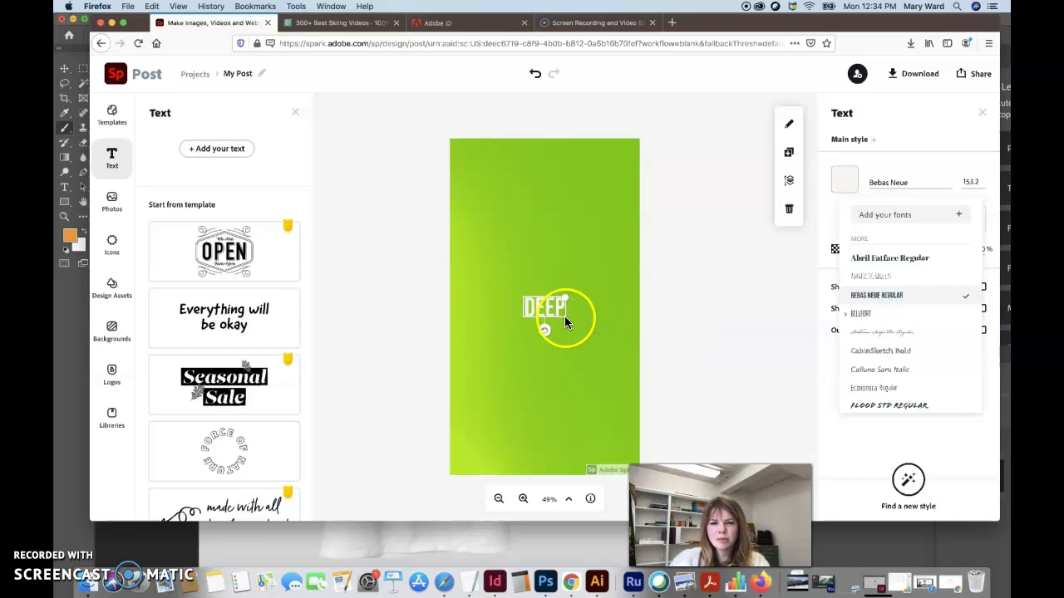
{"action": "left_click", "coordinate": [565, 317]}
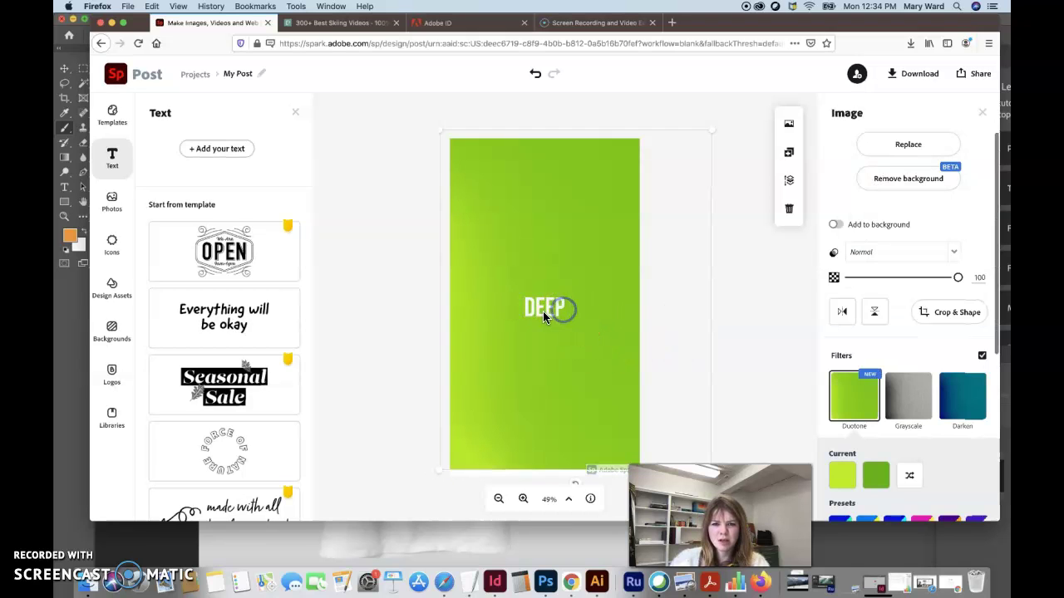
{"action": "left_click", "coordinate": [699, 319]}
{"action": "left_click", "coordinate": [384, 316]}
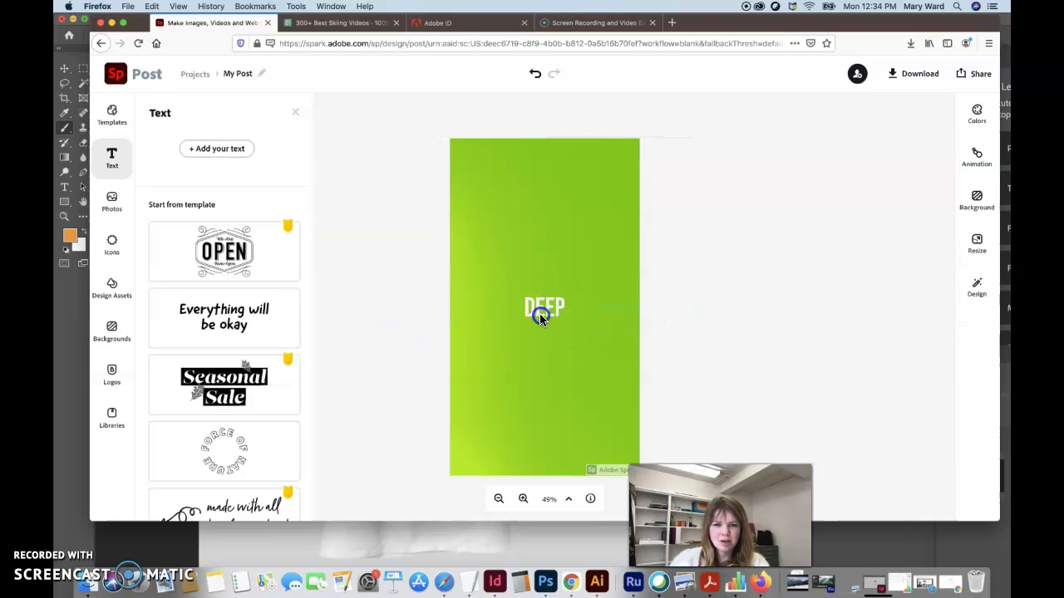
Try the preset font sizes 48 and 132 on the DEEP text
{"action": "left_click", "coordinate": [540, 313]}
{"action": "left_click", "coordinate": [971, 182]}
{"action": "left_click", "coordinate": [976, 271]}
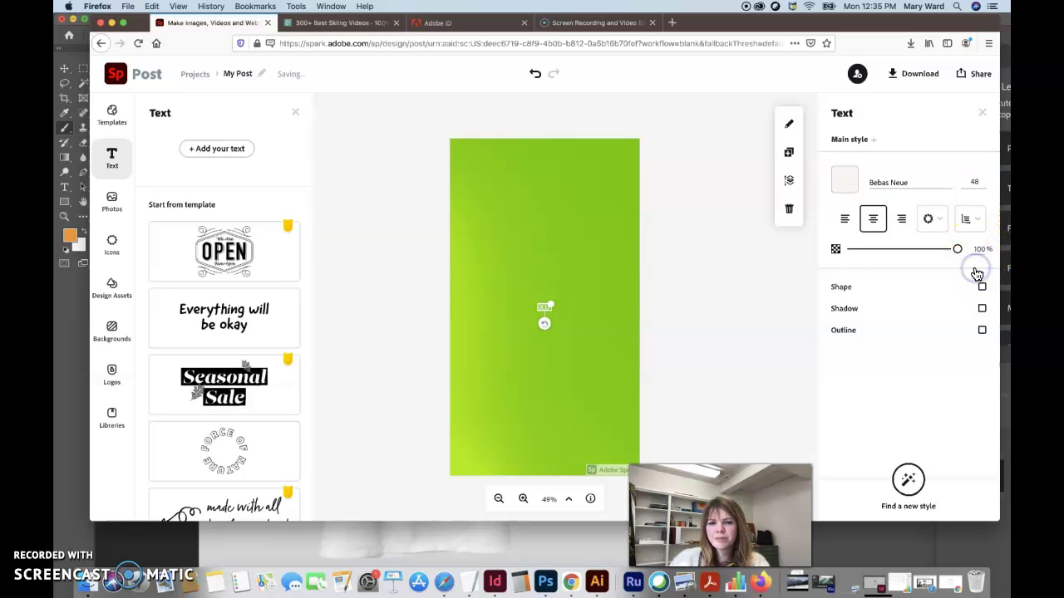
{"action": "left_click", "coordinate": [979, 185]}
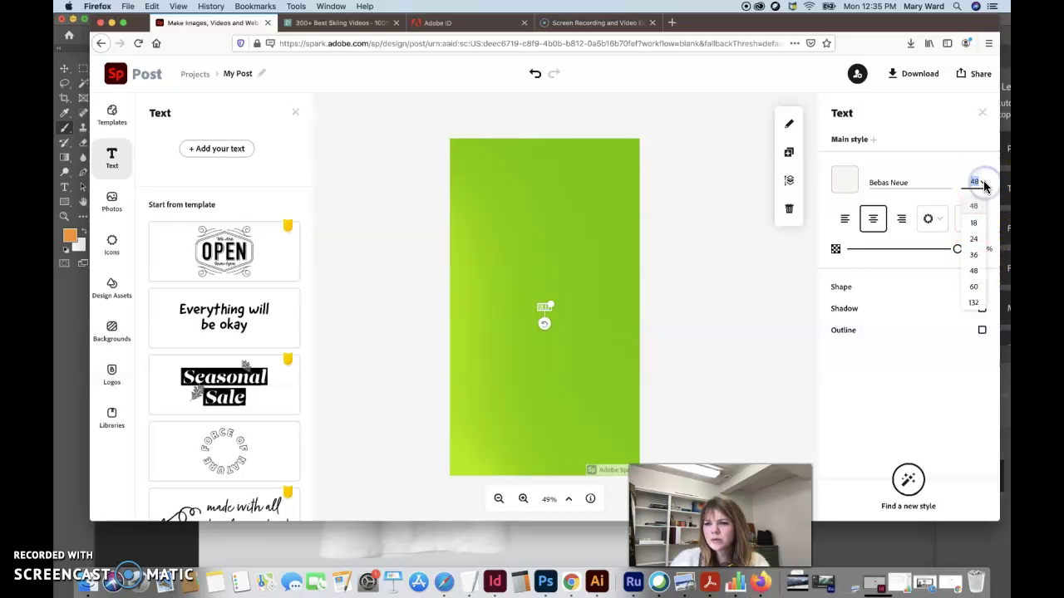
{"action": "left_click", "coordinate": [970, 303]}
{"action": "left_click", "coordinate": [977, 182]}
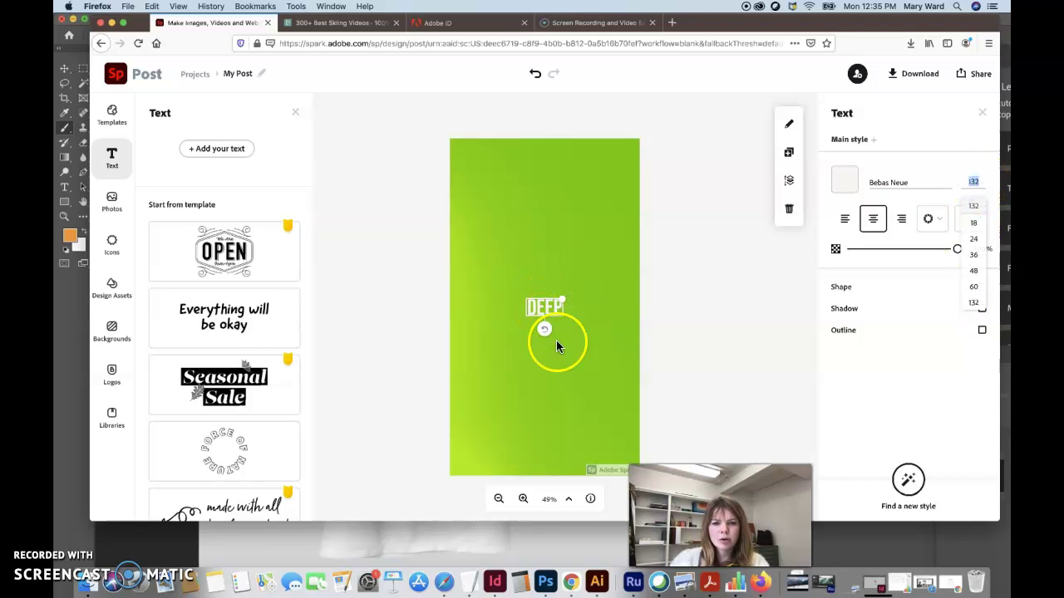
Enlarge the DEEP text to a font size of about 319 and place it in the upper-left corner of the story
{"action": "left_click_drag", "start_coordinate": [562, 298], "coordinate": [613, 247]}
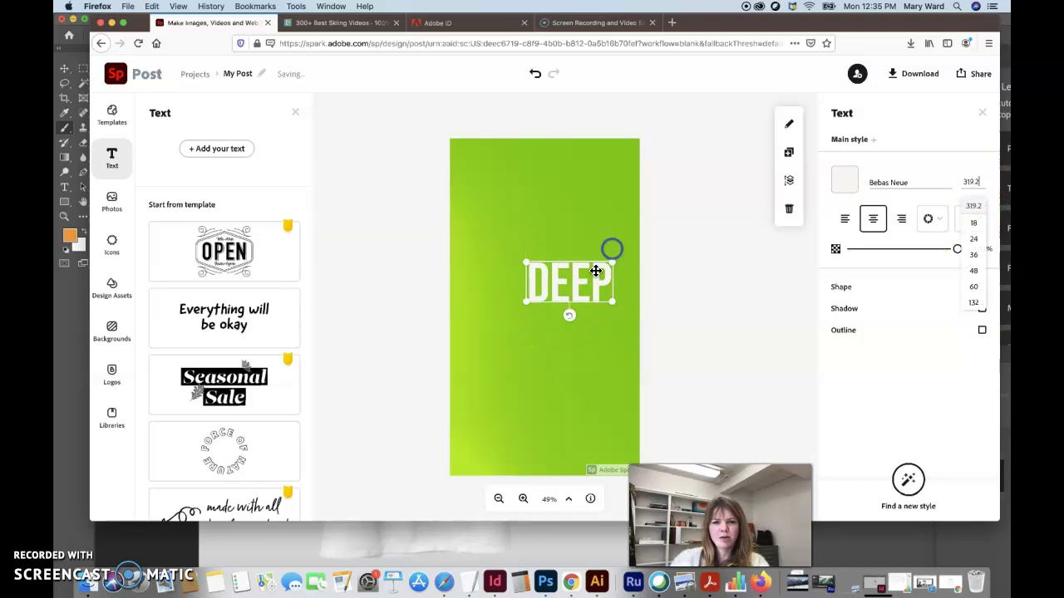
{"action": "left_click_drag", "start_coordinate": [572, 291], "coordinate": [514, 186]}
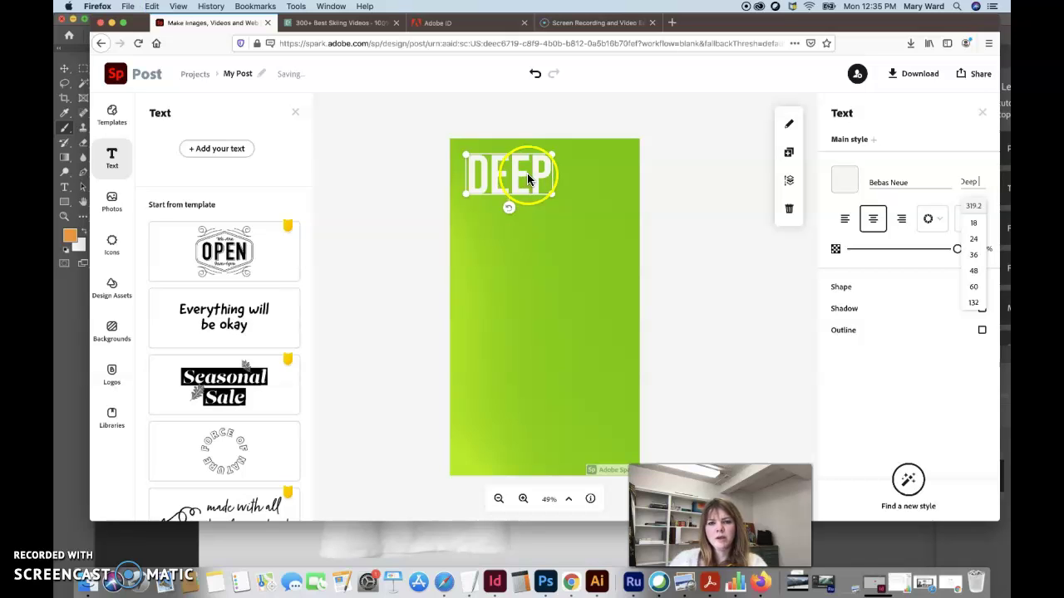
{"action": "left_click", "coordinate": [682, 281]}
{"action": "left_click", "coordinate": [542, 281]}
{"action": "left_click_drag", "start_coordinate": [541, 282], "coordinate": [510, 186]}
{"action": "left_click", "coordinate": [717, 231]}
Add a second text element reading "Winter Deals!" and widen its box so the words fit on one line
{"action": "left_click", "coordinate": [201, 148]}
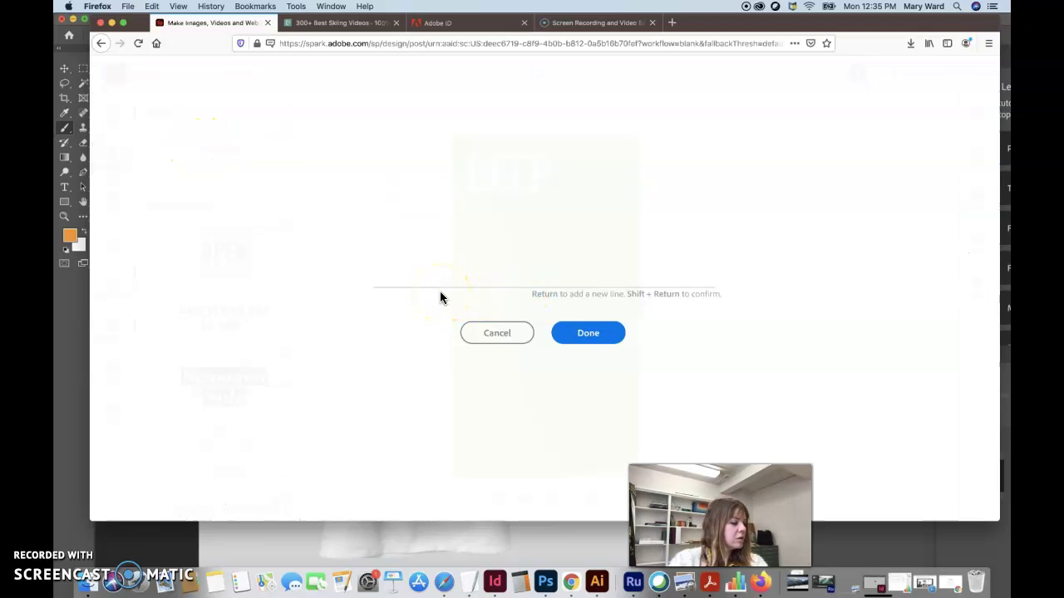
{"action": "type", "text": "Winter Deals!"}
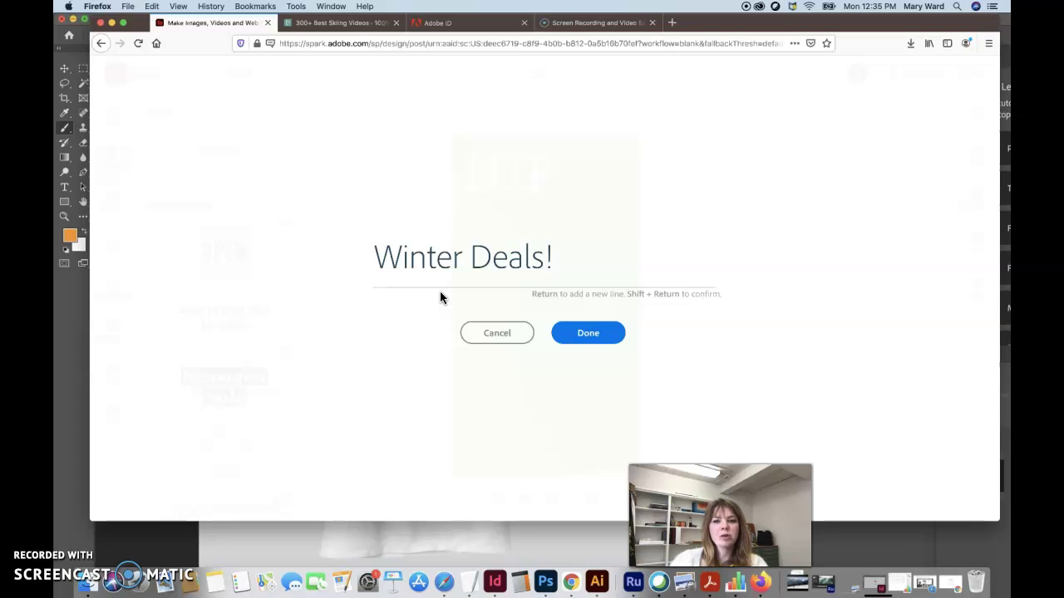
{"action": "left_click", "coordinate": [596, 332]}
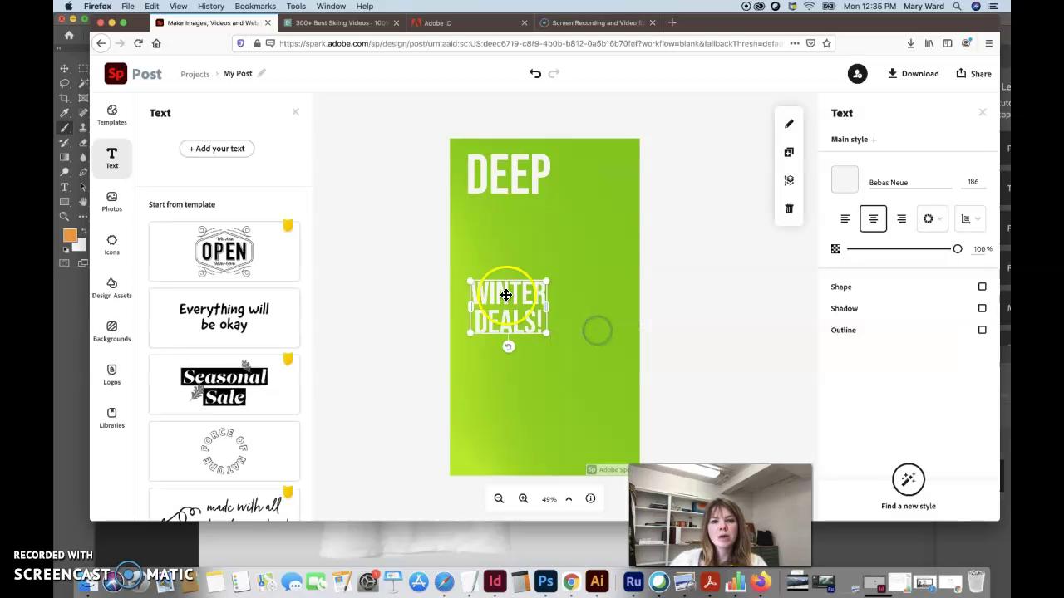
{"action": "left_click", "coordinate": [596, 308]}
{"action": "left_click_drag", "start_coordinate": [549, 332], "coordinate": [620, 306]}
Move the WINTER DEALS! text directly beneath the DEEP heading, roughly aligned with its left edge
{"action": "left_click", "coordinate": [584, 290]}
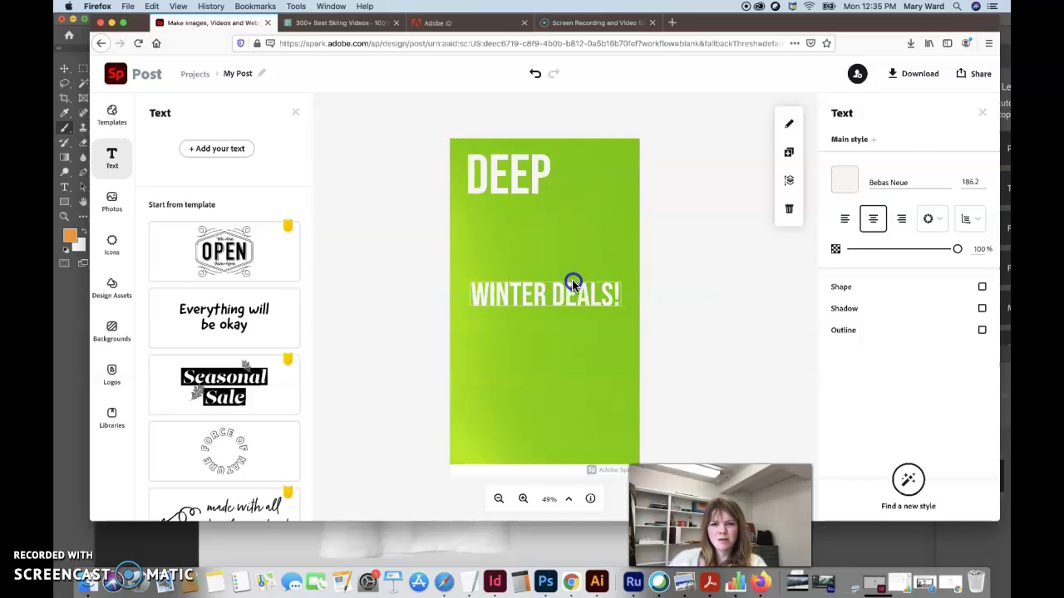
{"action": "left_click", "coordinate": [727, 312]}
{"action": "mouse_move", "coordinate": [572, 341]}
{"action": "left_mouse_down"}
{"action": "mouse_move", "coordinate": [570, 380]}
{"action": "mouse_move", "coordinate": [571, 360]}
{"action": "left_mouse_up"}
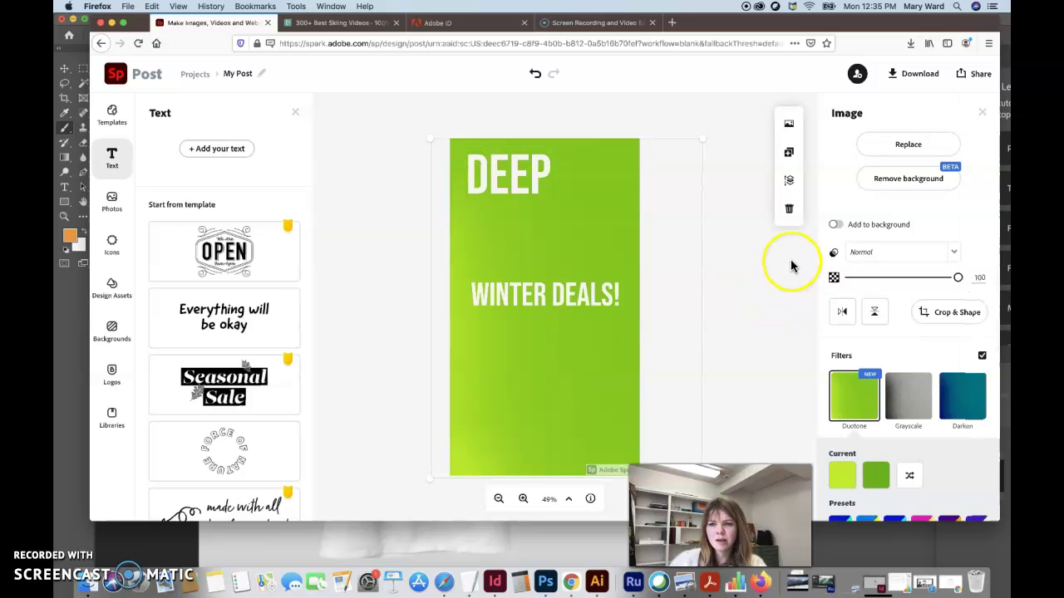
{"action": "left_click", "coordinate": [778, 262]}
{"action": "left_click", "coordinate": [593, 290]}
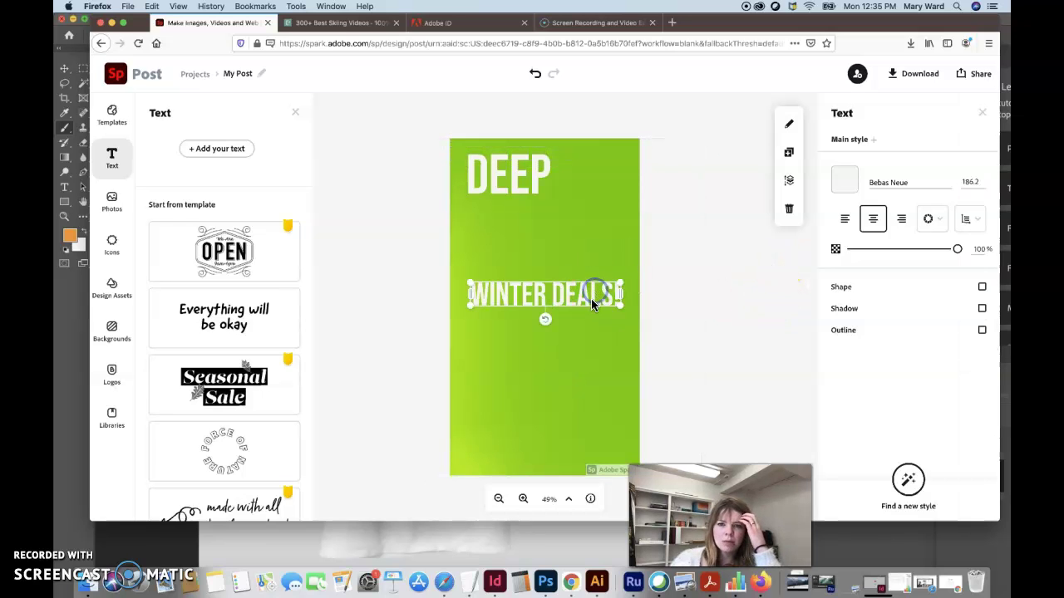
{"action": "key", "text": "Up"}
{"action": "key", "text": "Up"}
{"action": "key", "text": "Up"}
{"action": "left_click", "coordinate": [569, 299]}
{"action": "left_click_drag", "start_coordinate": [569, 299], "coordinate": [563, 227]}
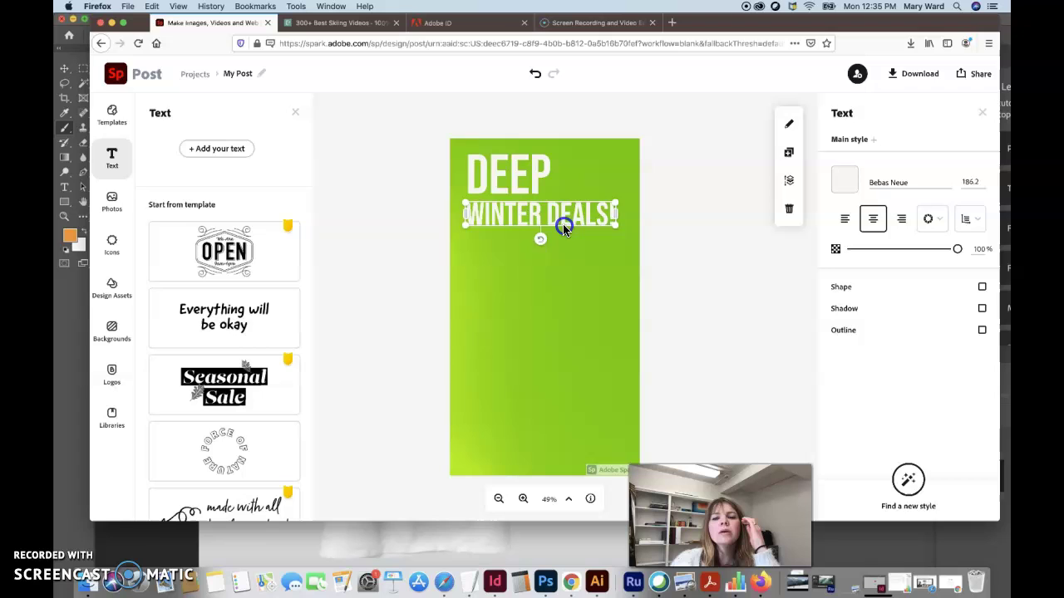
{"action": "left_click", "coordinate": [709, 284]}
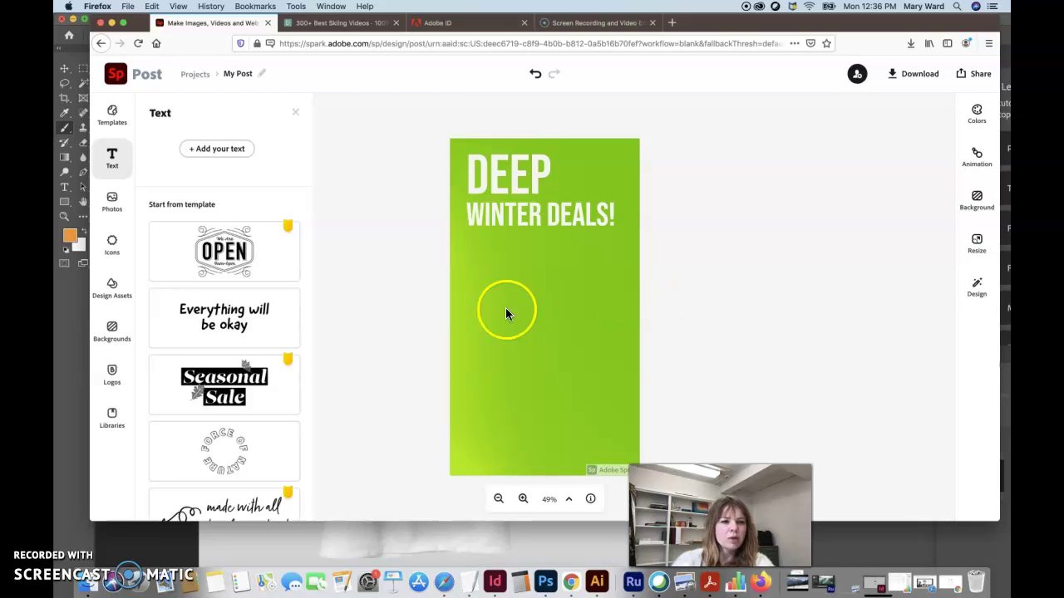
Search the computer for "bear" and upload the logo file bearpawlogoWHITE.png as a photo
{"action": "left_click", "coordinate": [112, 204]}
{"action": "left_click", "coordinate": [231, 173]}
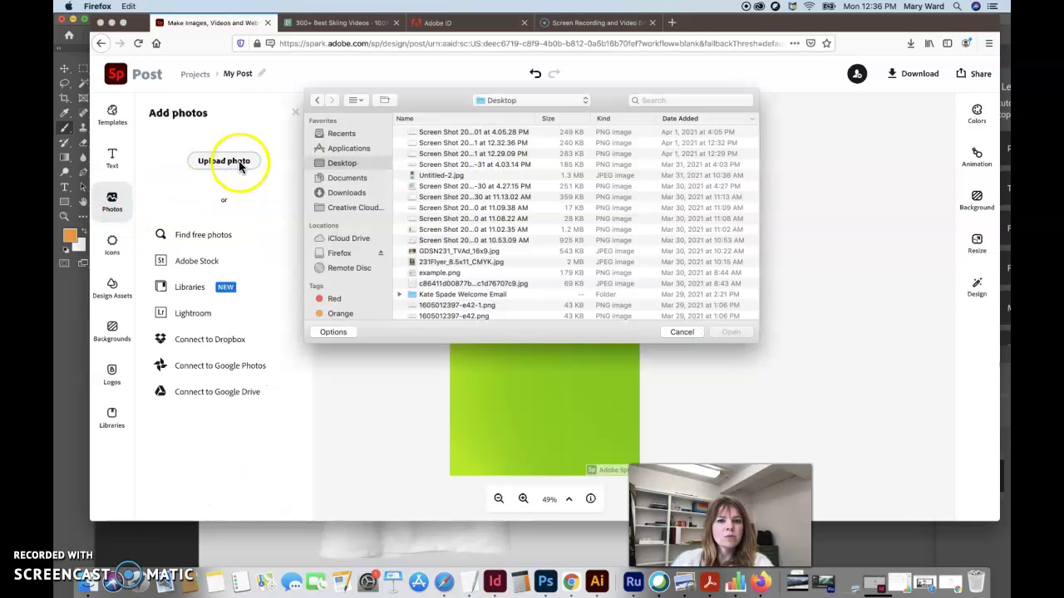
{"action": "left_click", "coordinate": [339, 194]}
{"action": "left_click", "coordinate": [339, 177]}
{"action": "left_click", "coordinate": [453, 155]}
{"action": "double_click", "coordinate": [453, 155]}
{"action": "double_click", "coordinate": [429, 143]}
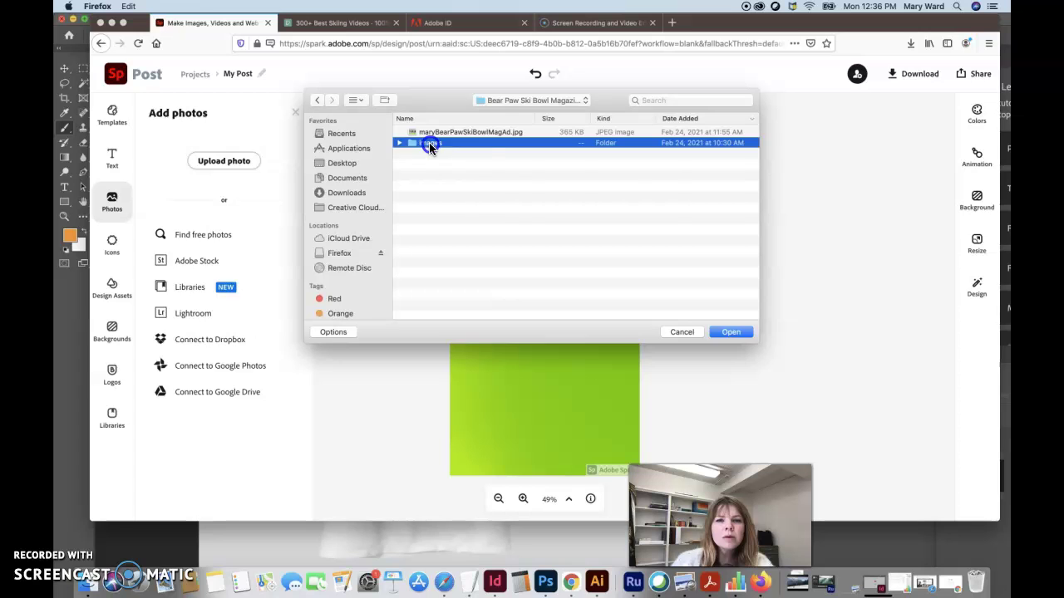
{"action": "left_click", "coordinate": [316, 100]}
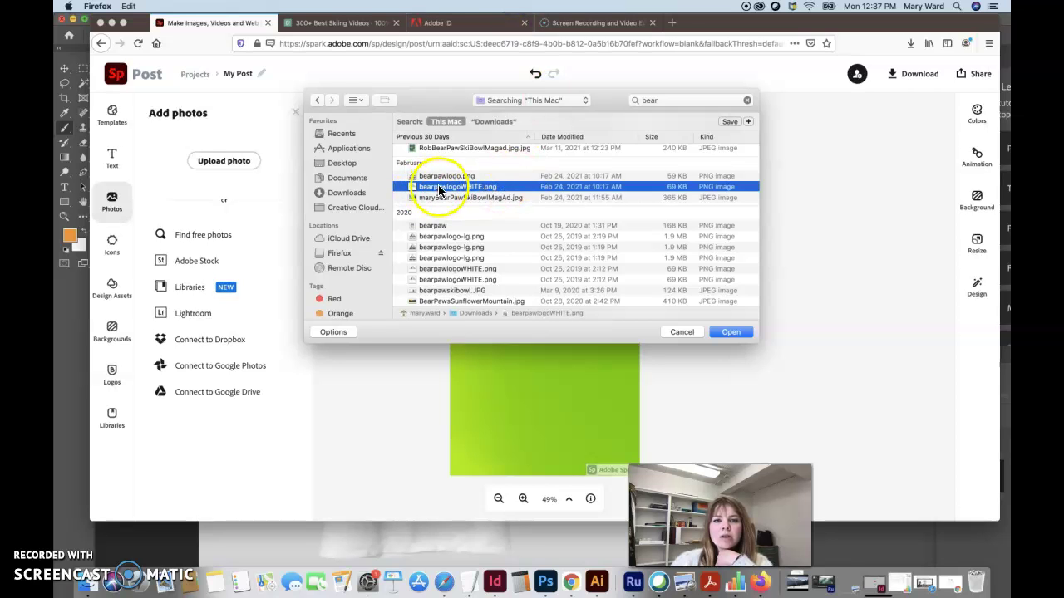
{"action": "left_click", "coordinate": [731, 331]}
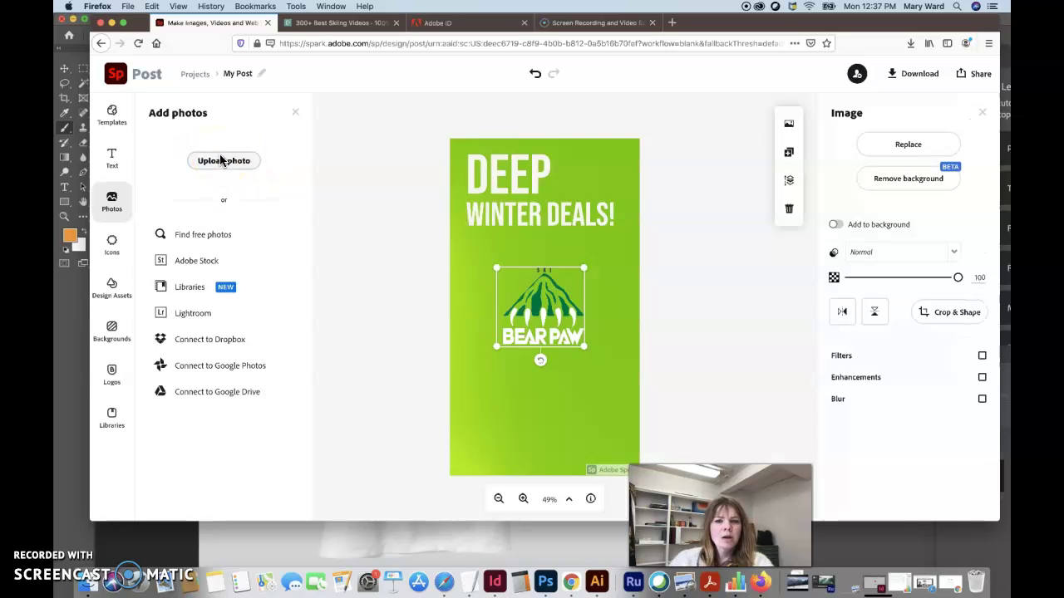
Place the Bear Paw logo centered near the bottom edge of the story
{"action": "left_click_drag", "start_coordinate": [552, 314], "coordinate": [544, 429]}
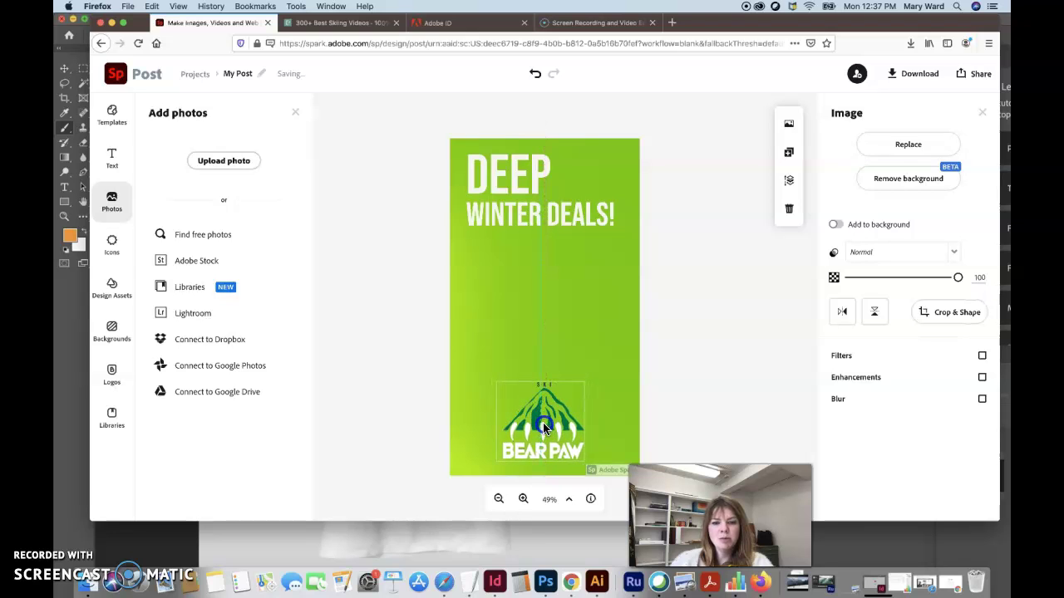
{"action": "left_click", "coordinate": [704, 324]}
{"action": "left_click", "coordinate": [541, 217]}
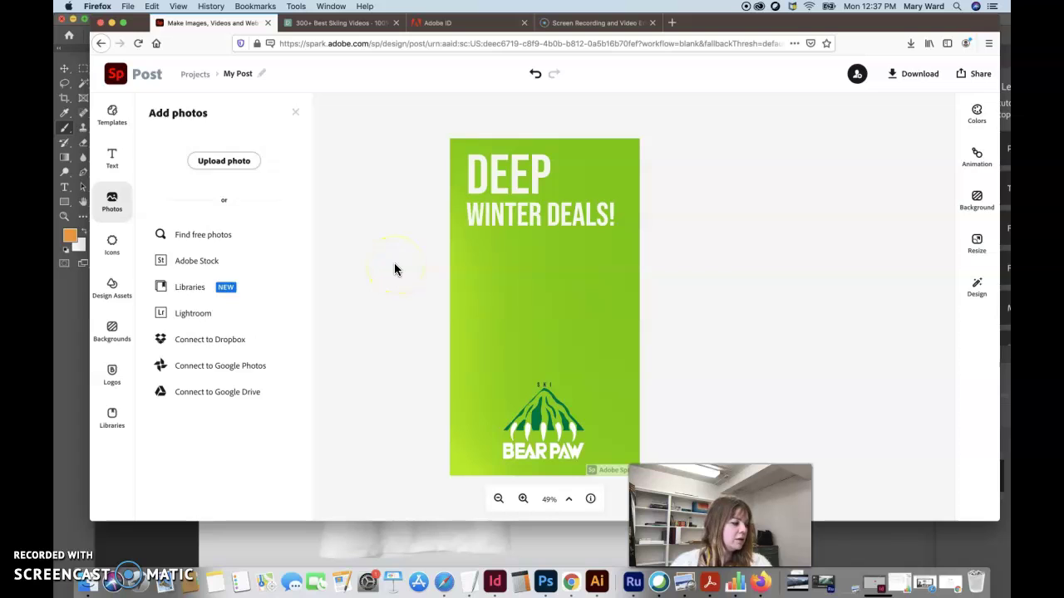
Add a two-line text element reading "Ski Knee Deep & Cheep" and "at the Steep & Deep" to the story
{"action": "left_click", "coordinate": [122, 164]}
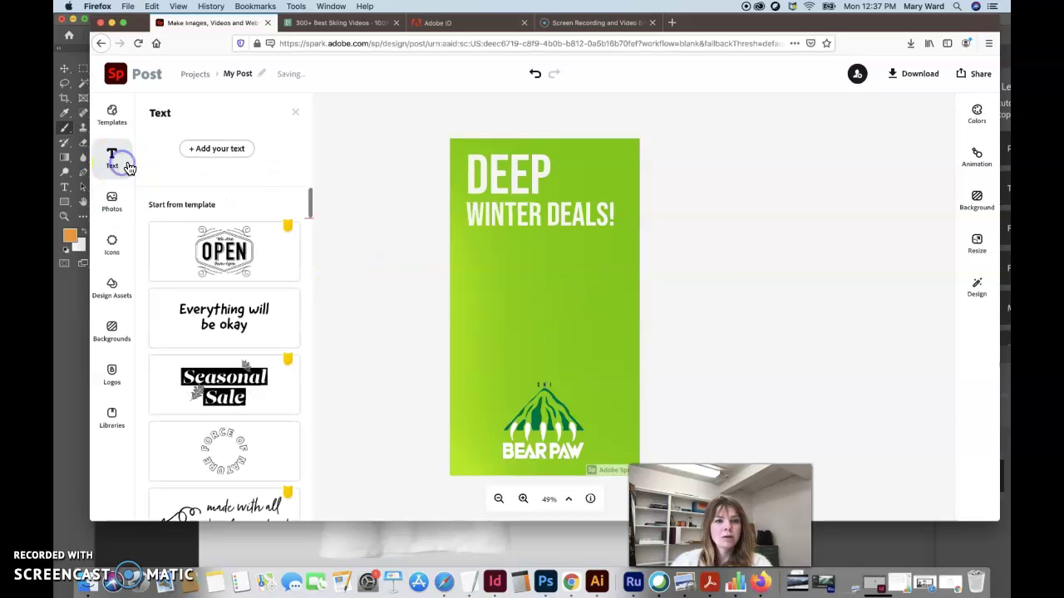
{"action": "left_click", "coordinate": [237, 333]}
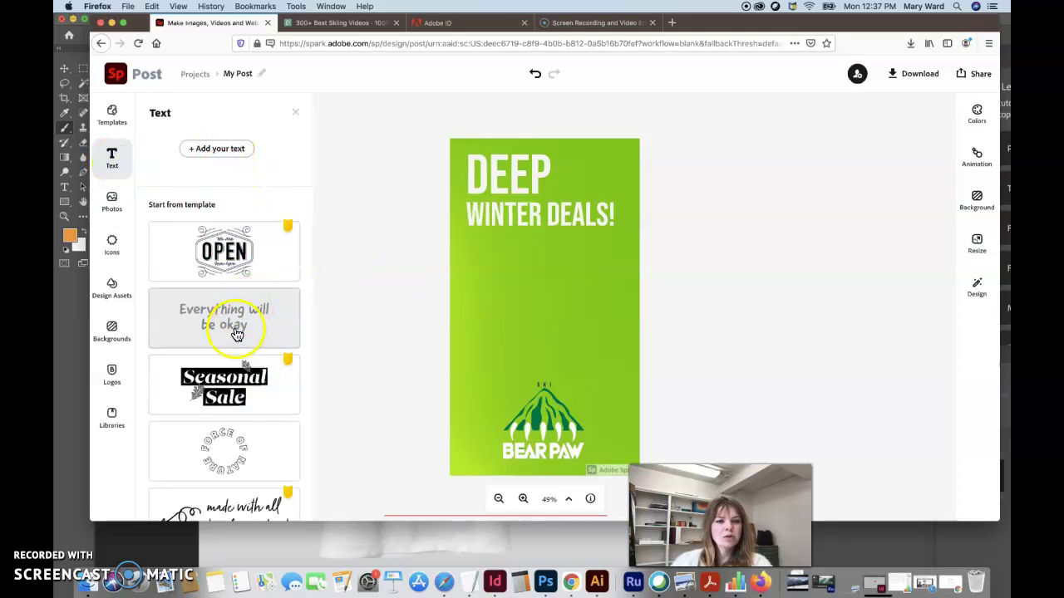
{"action": "scroll", "coordinate": [240, 463], "scroll_direction": "down", "scroll_amount": 4}
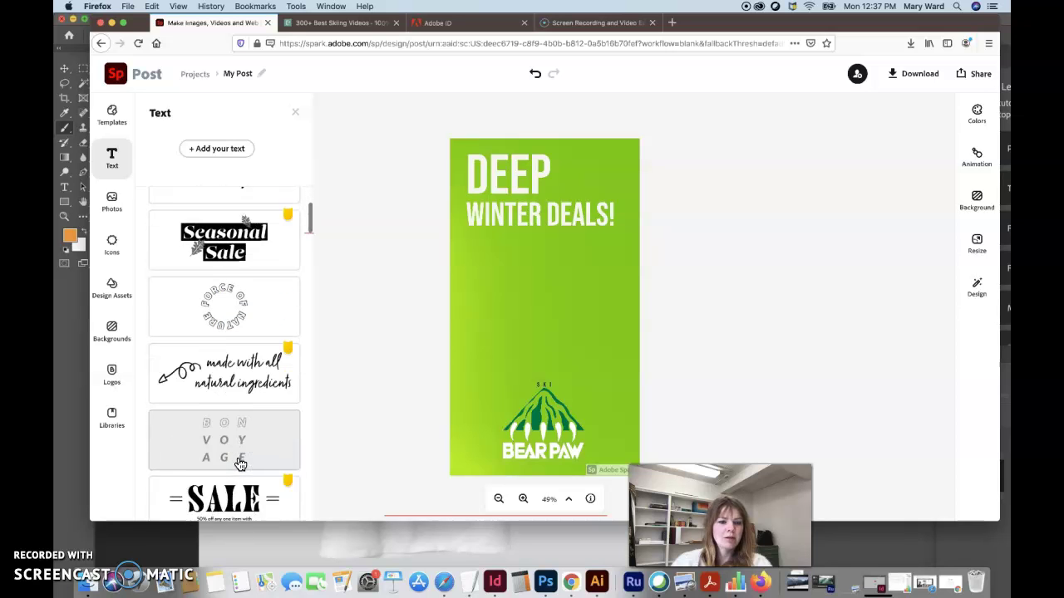
{"action": "scroll", "coordinate": [240, 463], "scroll_direction": "down", "scroll_amount": 5}
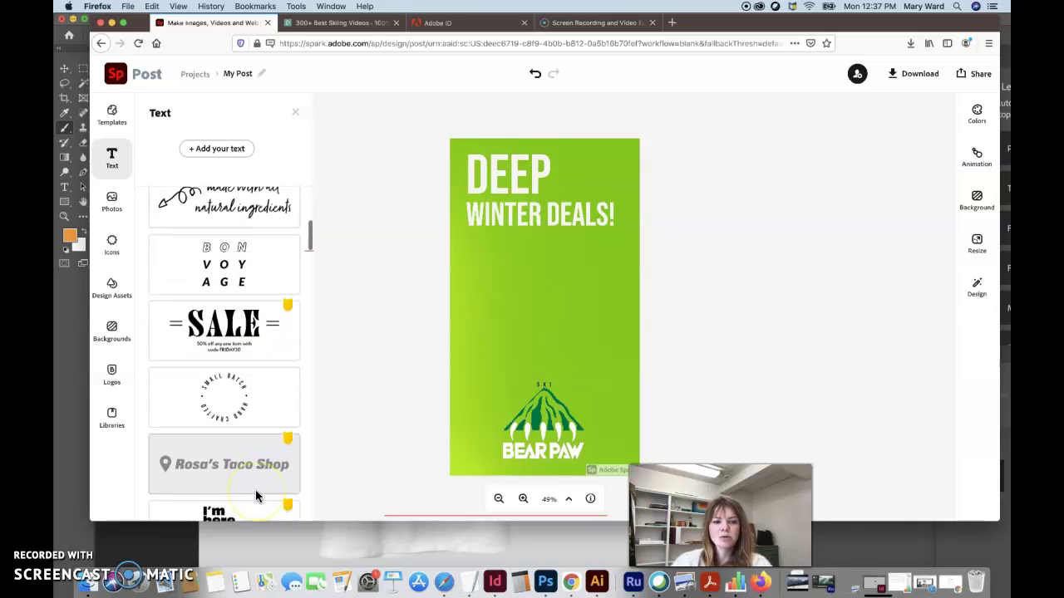
{"action": "scroll", "coordinate": [255, 489], "scroll_direction": "up", "scroll_amount": 5}
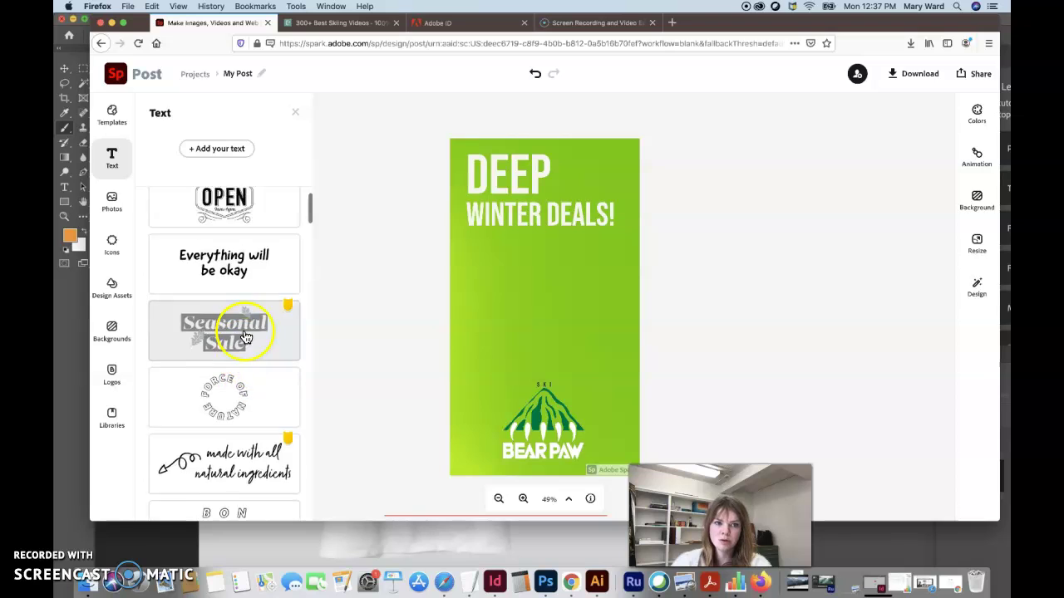
{"action": "left_click", "coordinate": [227, 153]}
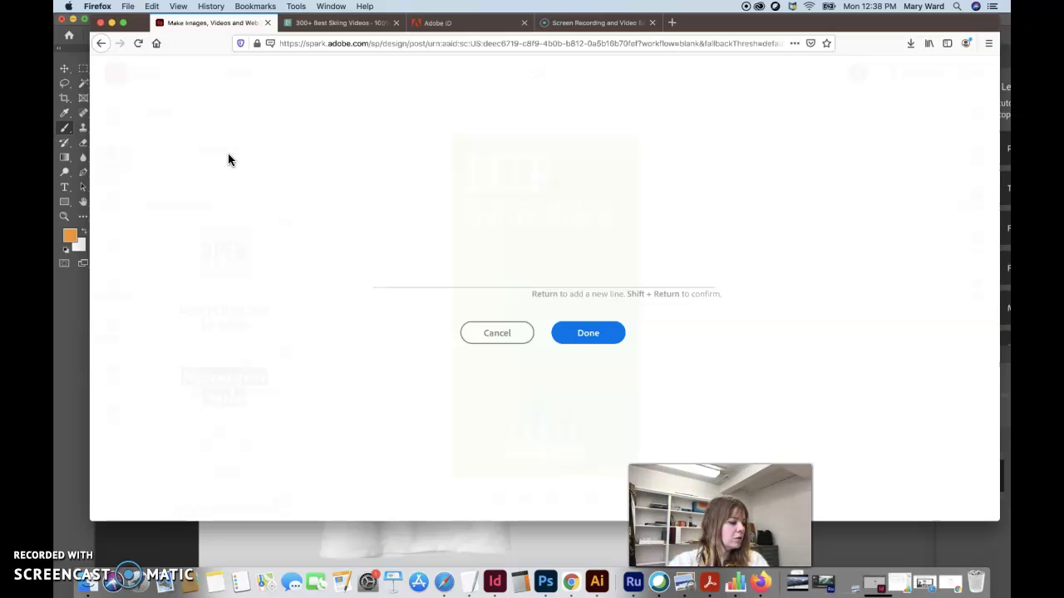
{"action": "type", "text": "SKi"}
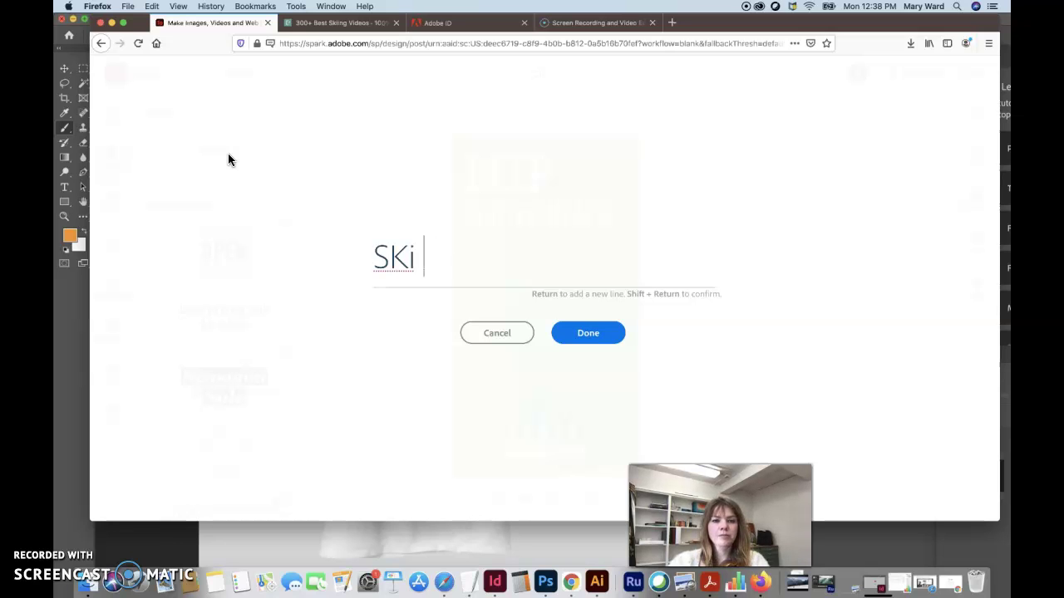
{"action": "type", "text": "ki S"}
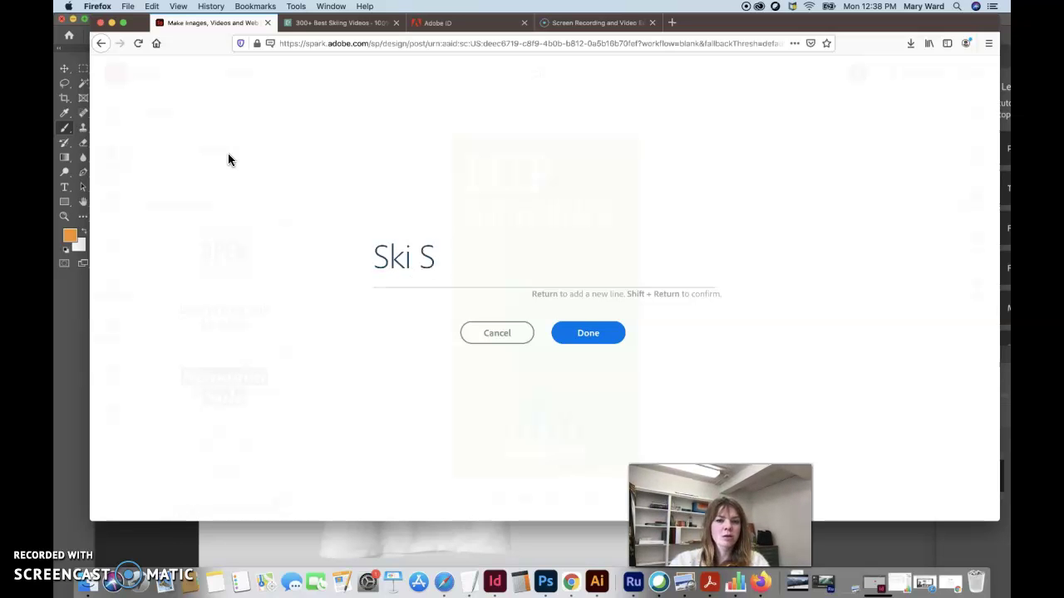
{"action": "type", "text": "kee Deep "}
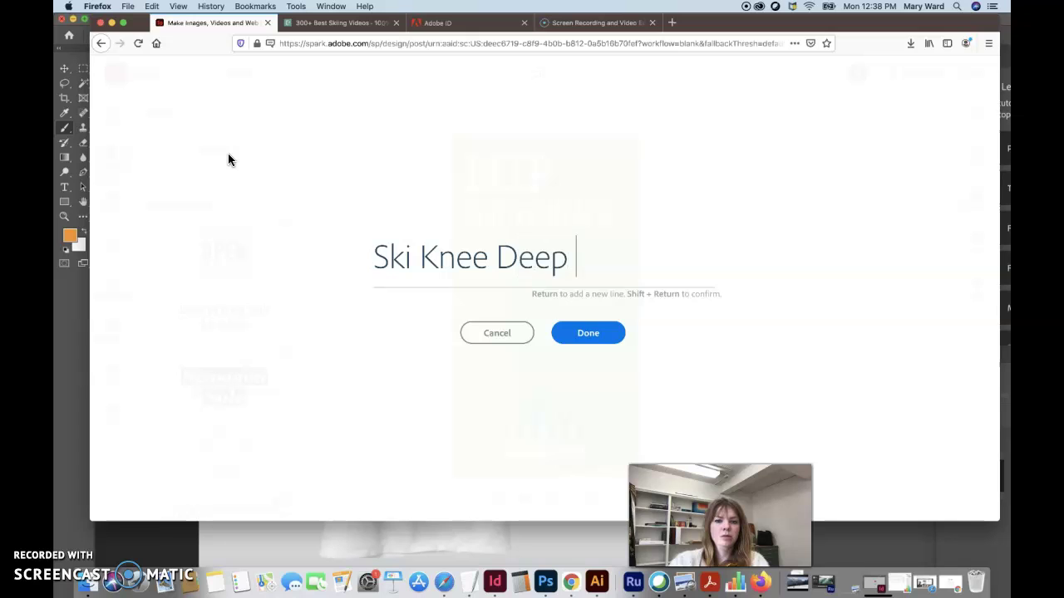
{"action": "type", "text": "& CHee"}
{"action": "key", "text": "BackSpace"}
{"action": "key", "text": "BackSpace"}
{"action": "key", "text": "BackSpace"}
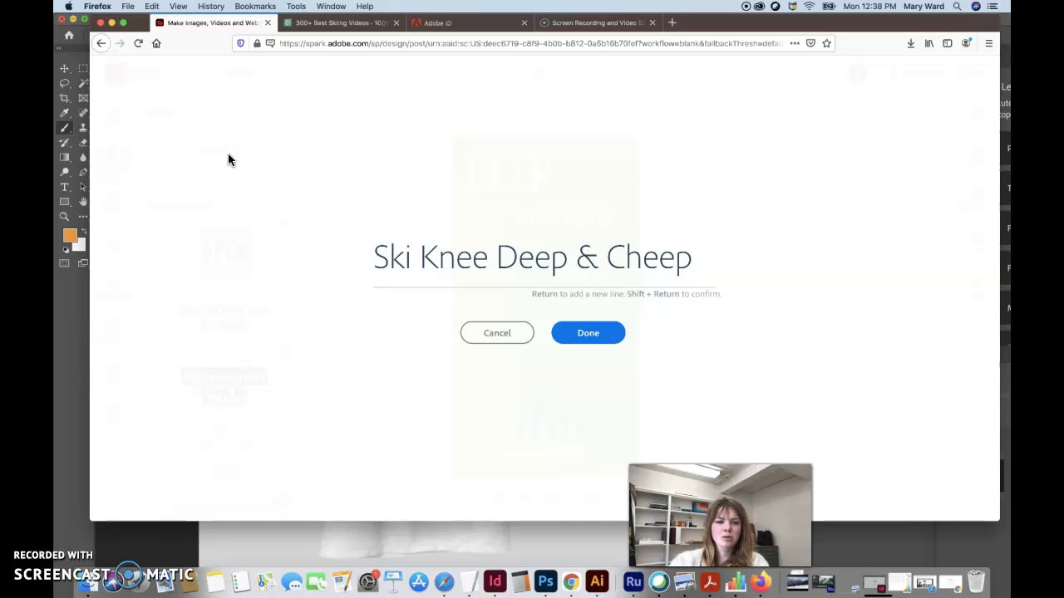
{"action": "key", "text": "Return"}
{"action": "type", "text": "at the Steep & Deep"}
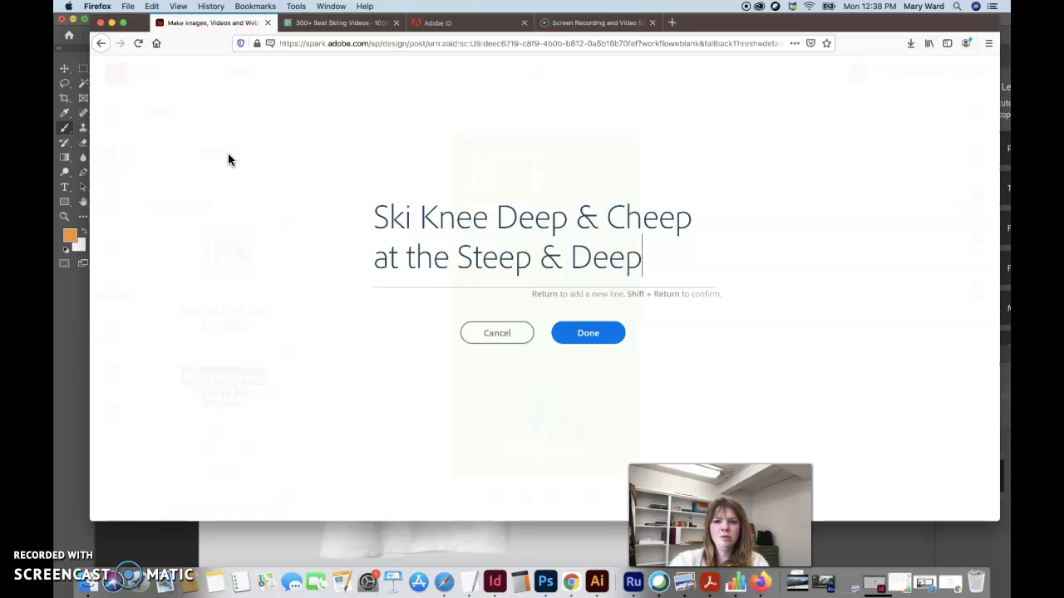
{"action": "left_click", "coordinate": [598, 340]}
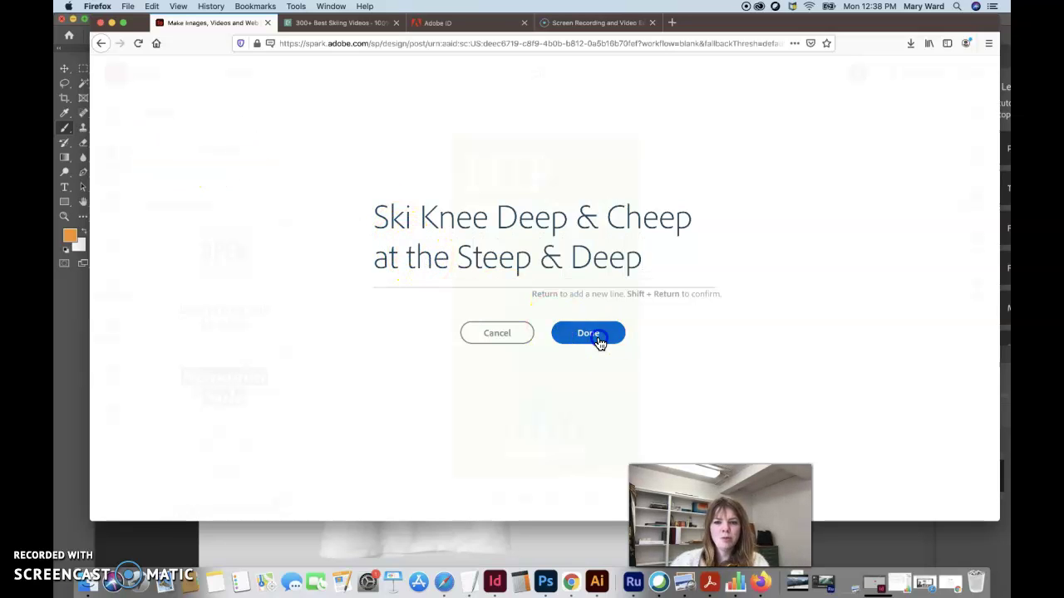
Widen the tagline's text box so the words fit on one line, and set its font size to 48
{"action": "left_click_drag", "start_coordinate": [576, 307], "coordinate": [619, 306]}
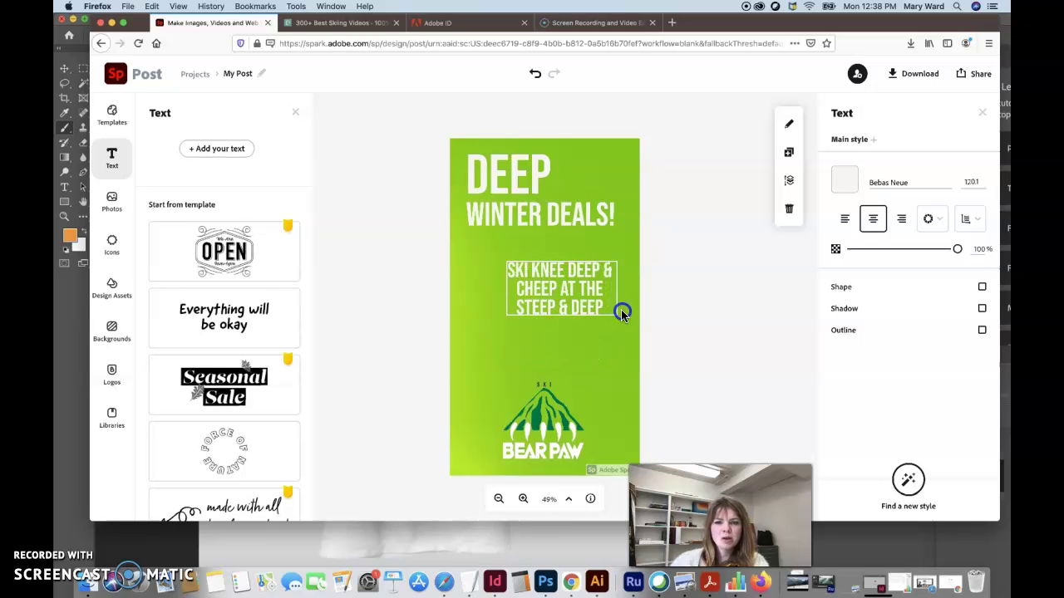
{"action": "left_click", "coordinate": [973, 183]}
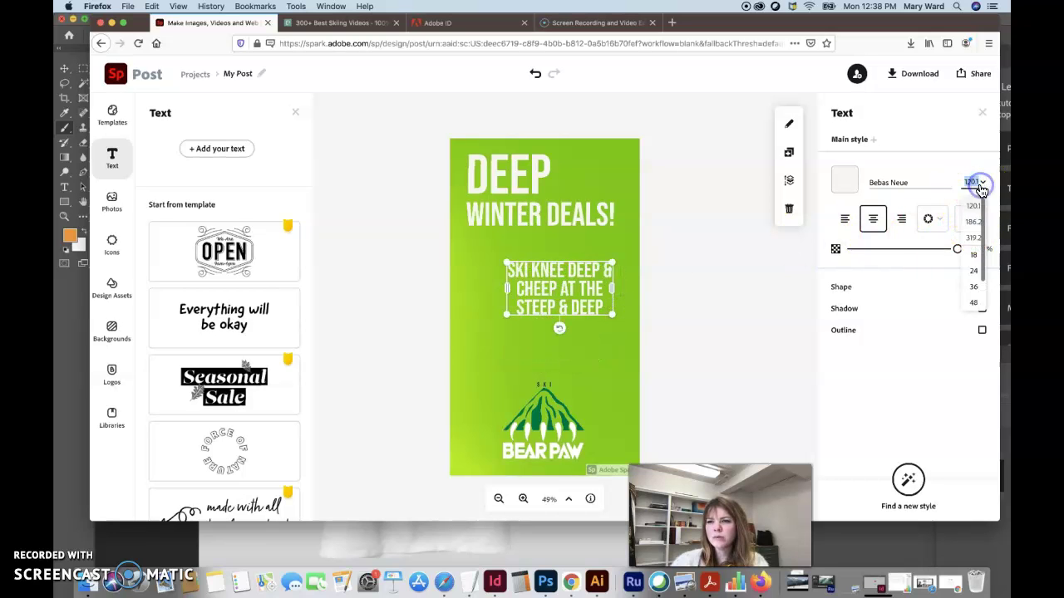
{"action": "left_click", "coordinate": [973, 254]}
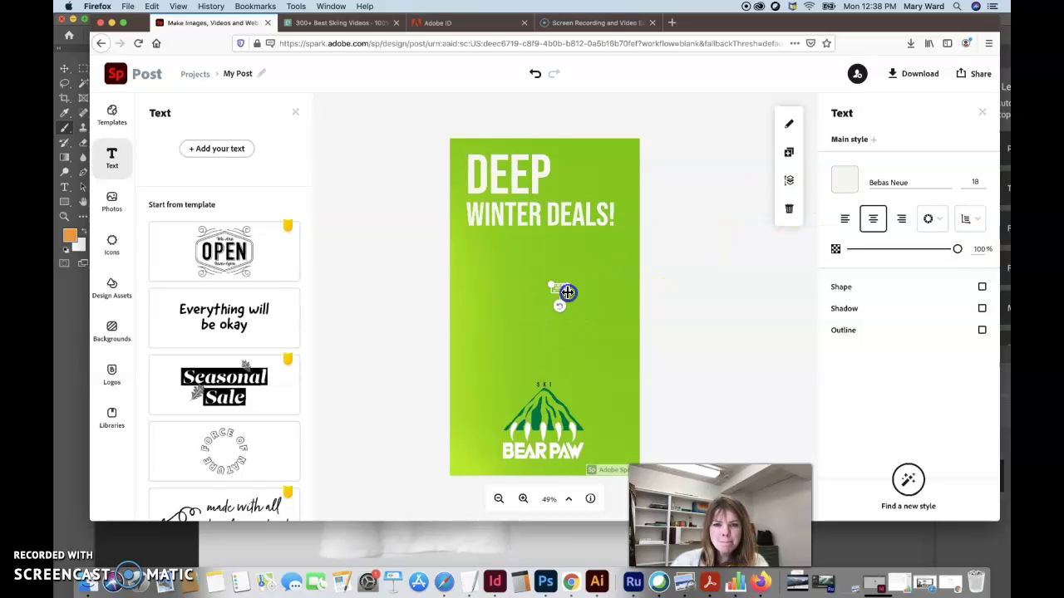
{"action": "left_click_drag", "start_coordinate": [629, 345], "coordinate": [630, 346]}
{"action": "left_click", "coordinate": [592, 286]}
{"action": "left_click", "coordinate": [975, 182]}
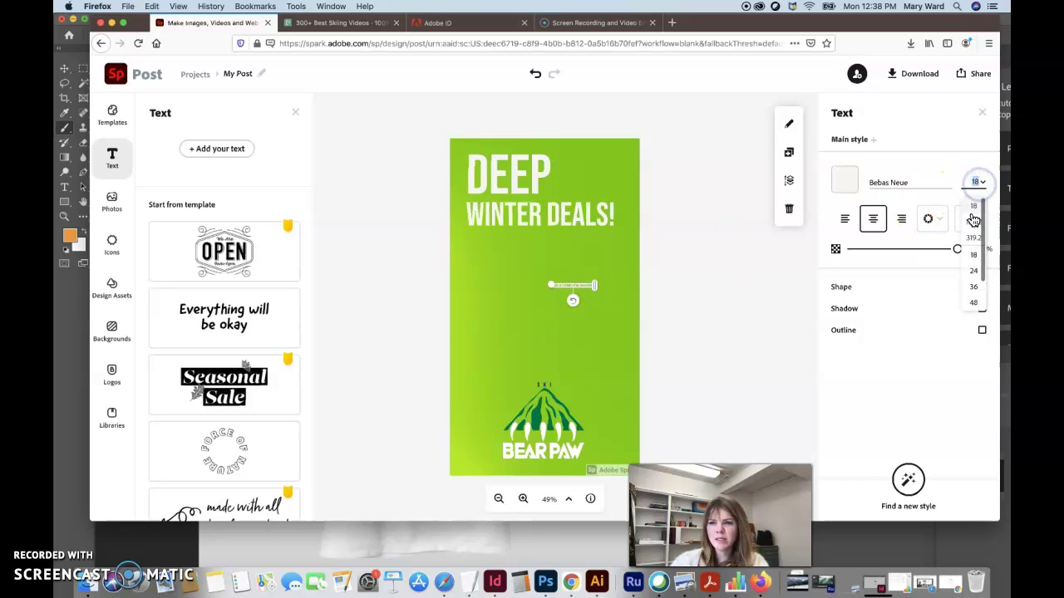
{"action": "left_click", "coordinate": [973, 303]}
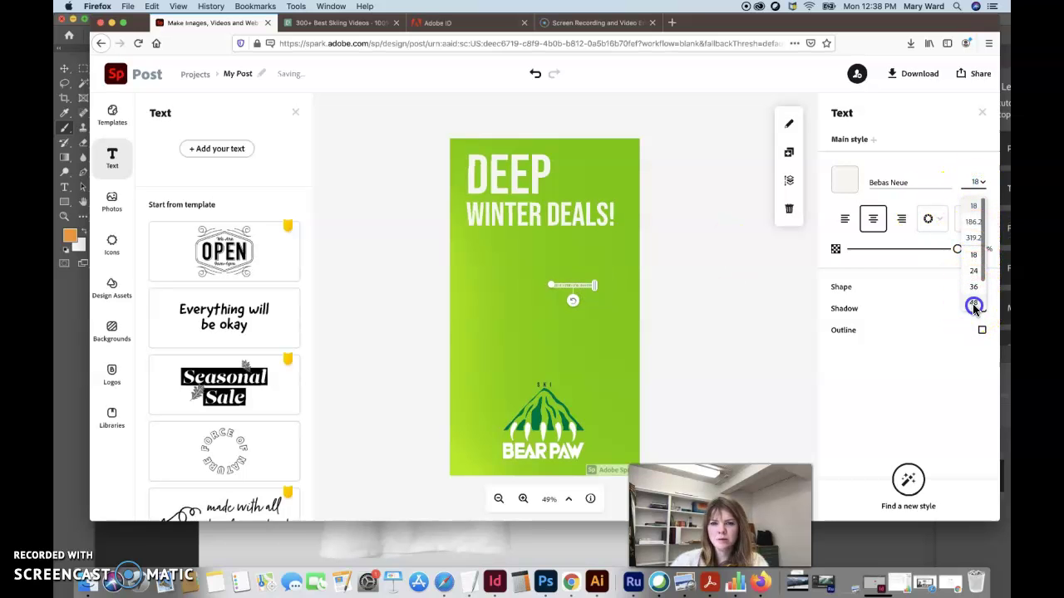
Move the tagline just above the Bear Paw logo, enlarge it to a font size of about 67.5, and center it horizontally
{"action": "left_click_drag", "start_coordinate": [518, 286], "coordinate": [509, 368]}
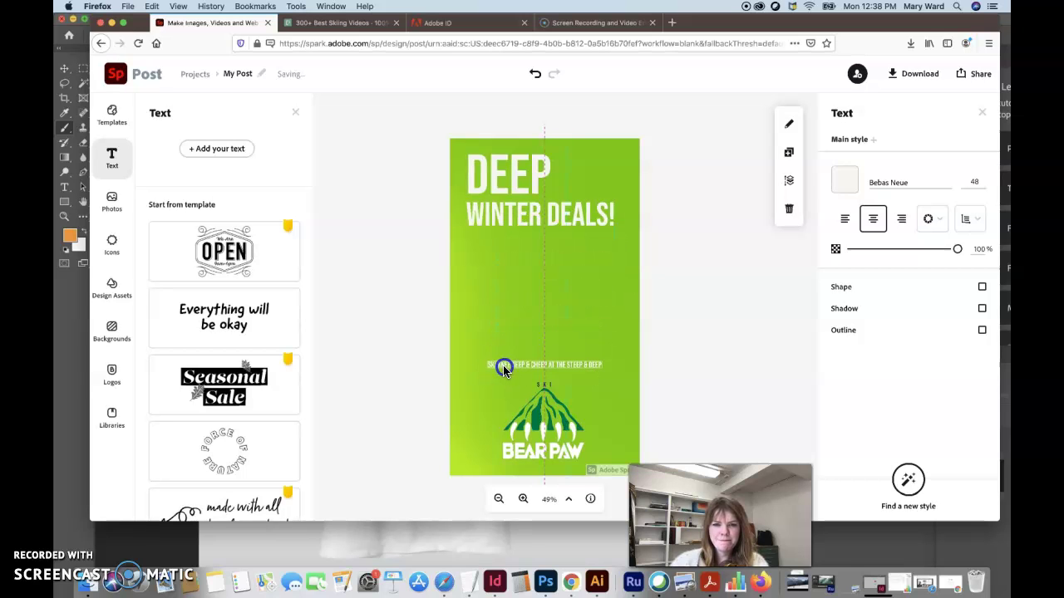
{"action": "left_click_drag", "start_coordinate": [468, 356], "coordinate": [508, 367]}
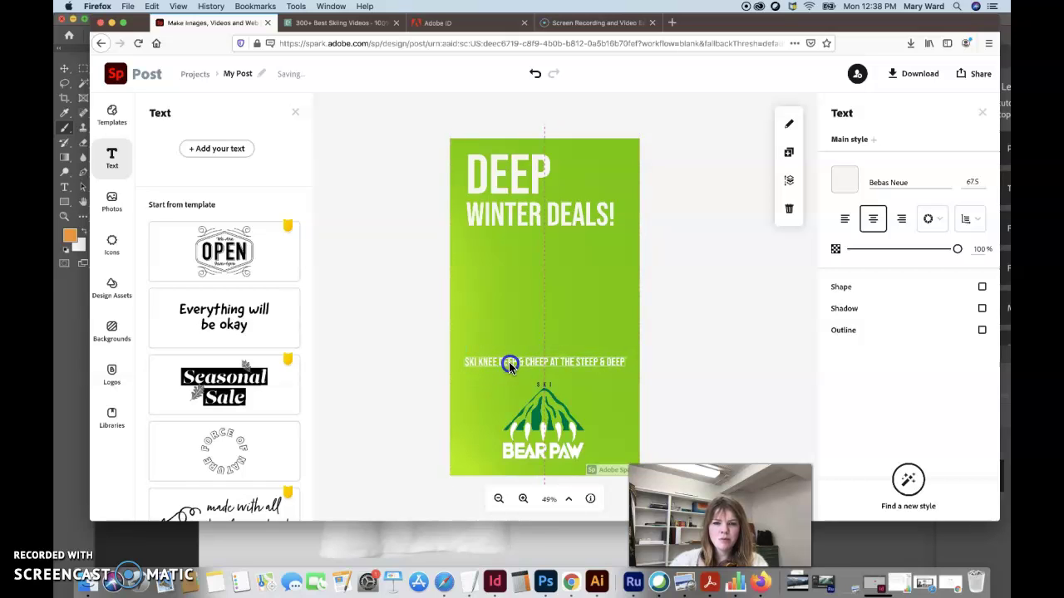
{"action": "left_click", "coordinate": [705, 313]}
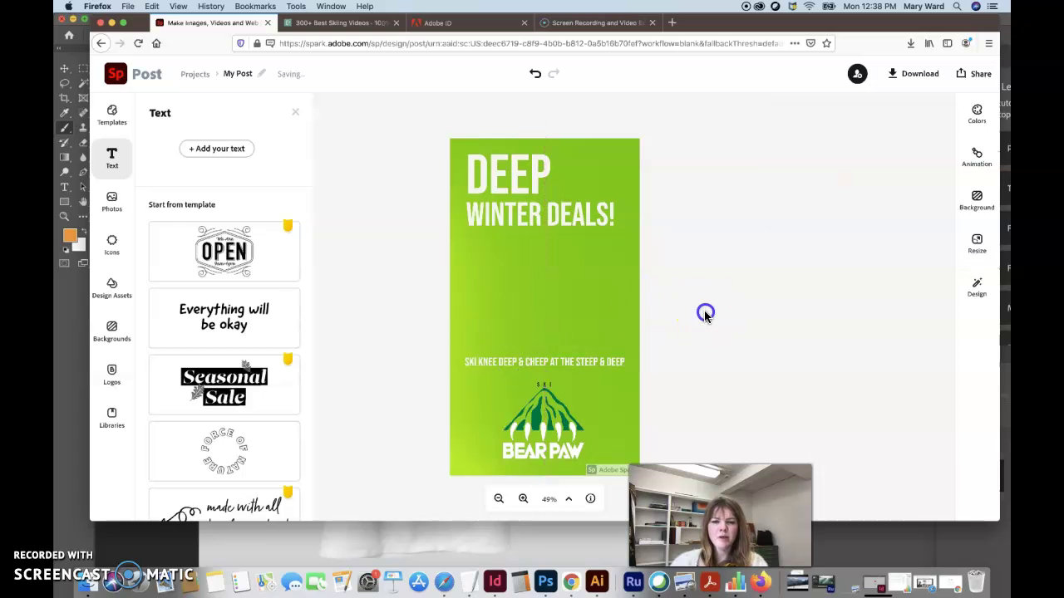
{"action": "left_click", "coordinate": [583, 367]}
{"action": "left_click", "coordinate": [729, 349]}
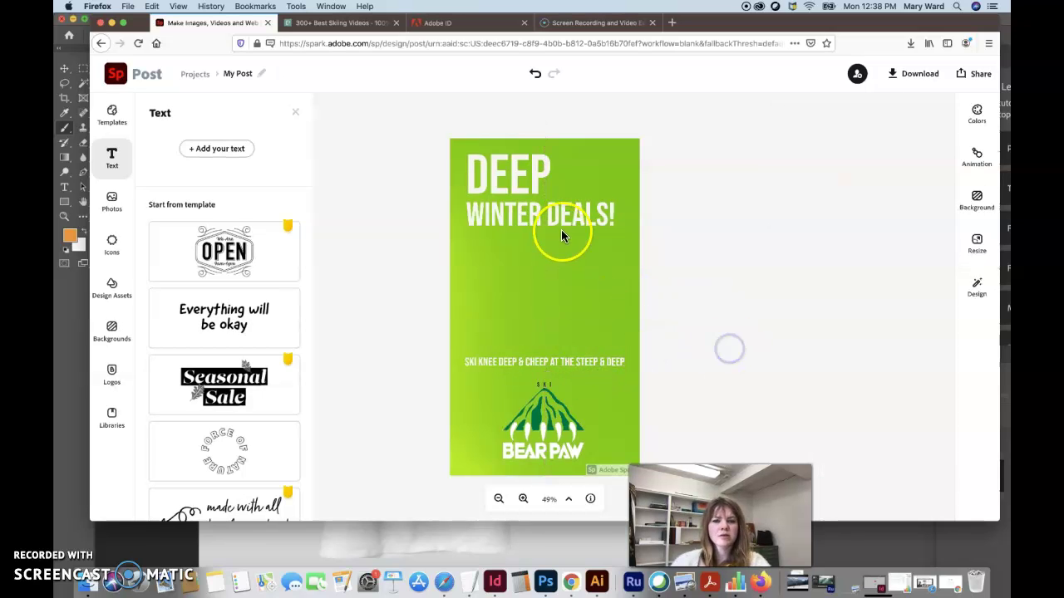
{"action": "left_click_drag", "start_coordinate": [347, 277], "coordinate": [356, 281]}
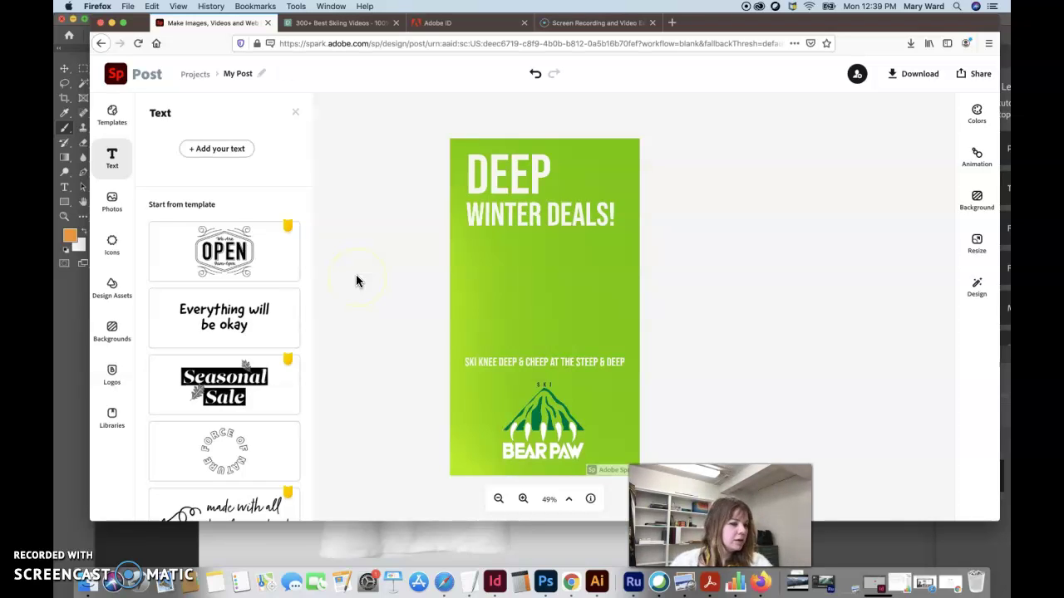
Raise the Bear Paw logo and place the tagline centered directly beneath it
{"action": "left_click_drag", "start_coordinate": [541, 420], "coordinate": [539, 385]}
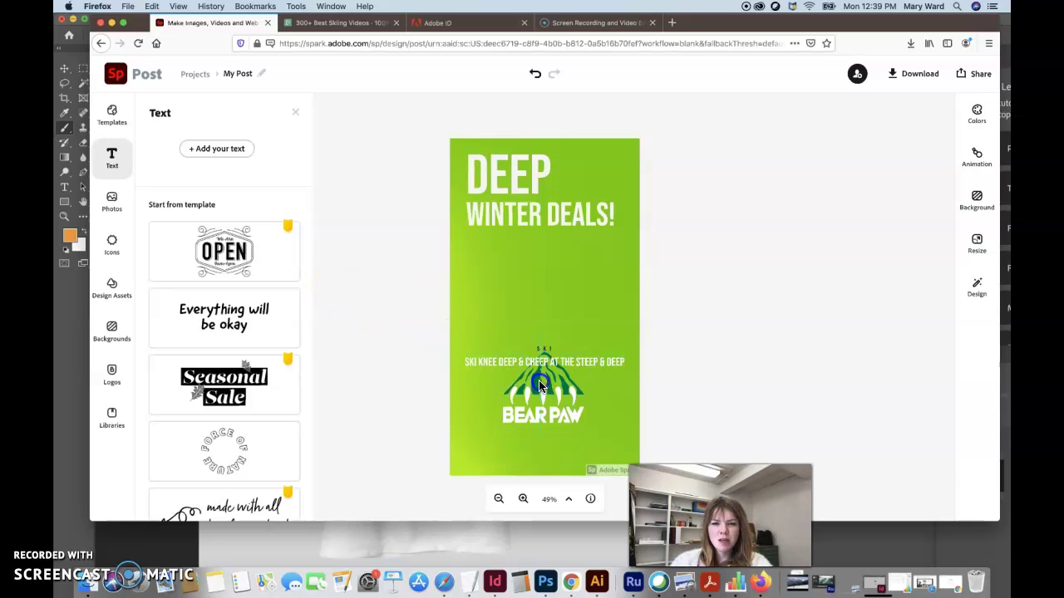
{"action": "left_click", "coordinate": [569, 369]}
{"action": "left_click_drag", "start_coordinate": [605, 364], "coordinate": [603, 434]}
{"action": "left_click_drag", "start_coordinate": [563, 402], "coordinate": [559, 379]}
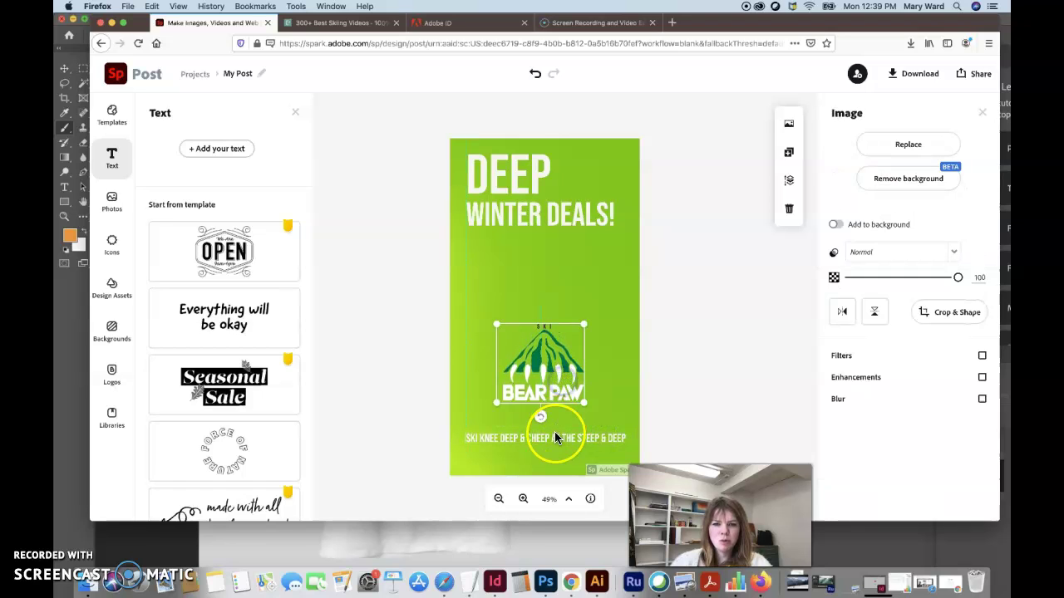
{"action": "left_click_drag", "start_coordinate": [555, 433], "coordinate": [557, 416]}
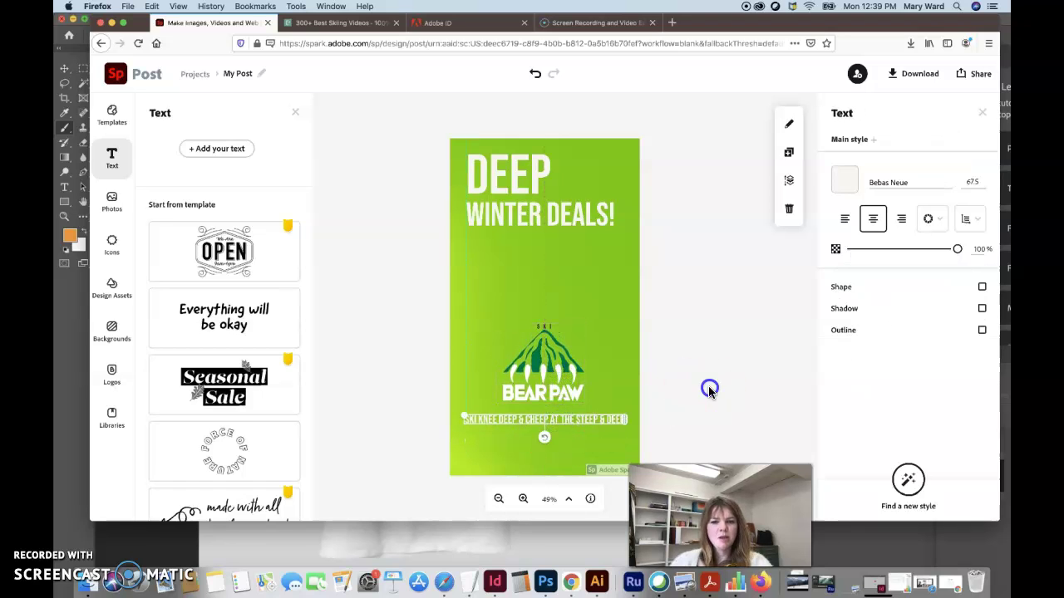
{"action": "left_click", "coordinate": [708, 387]}
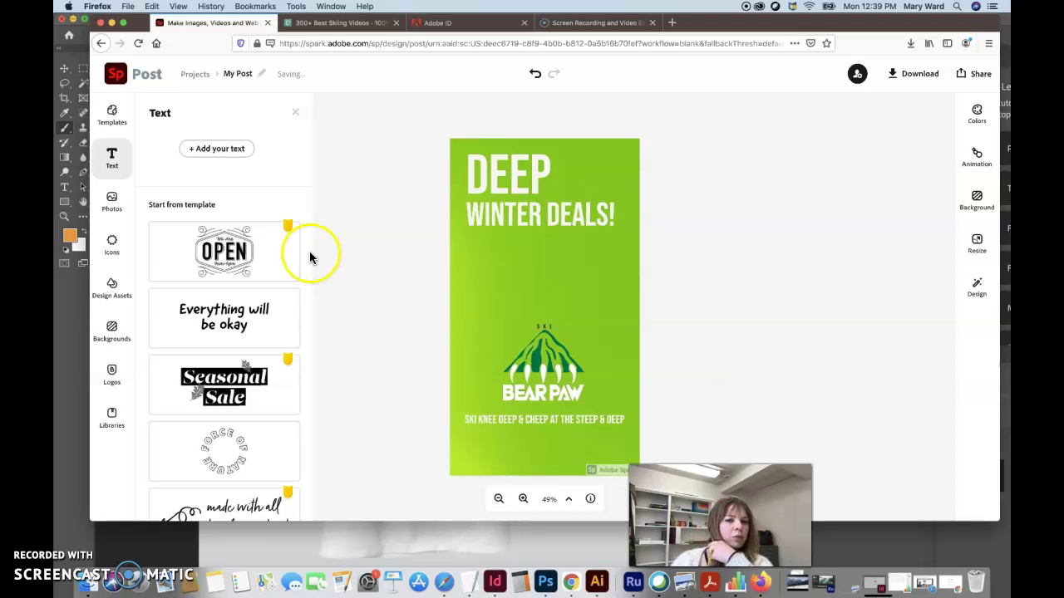
Search the design assets for "up arrow" and look through the matching illustrations, brushes and elements
{"action": "scroll", "coordinate": [249, 388], "scroll_direction": "down", "scroll_amount": 2}
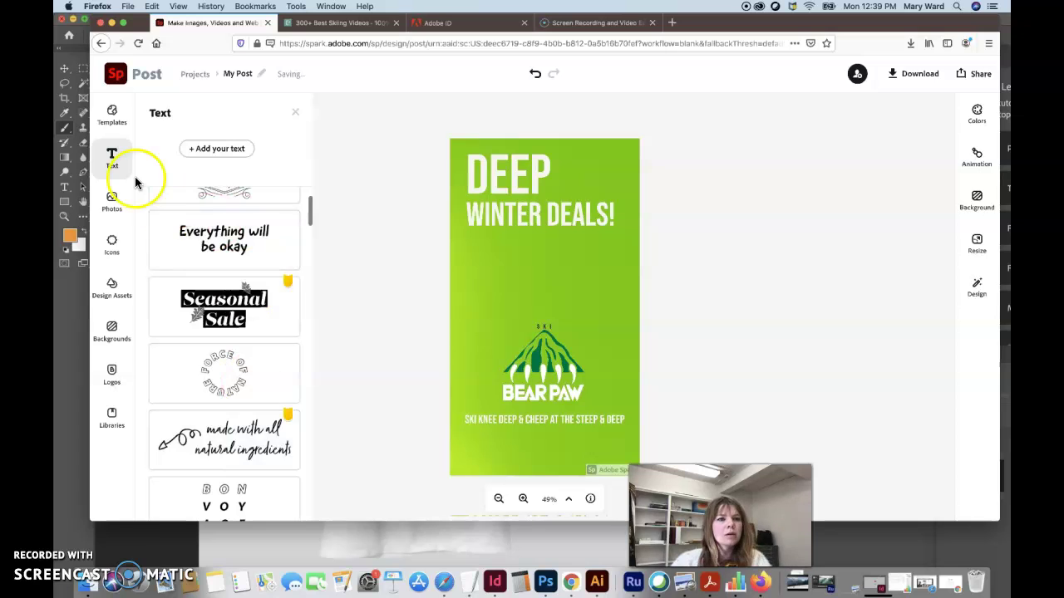
{"action": "left_click", "coordinate": [108, 298]}
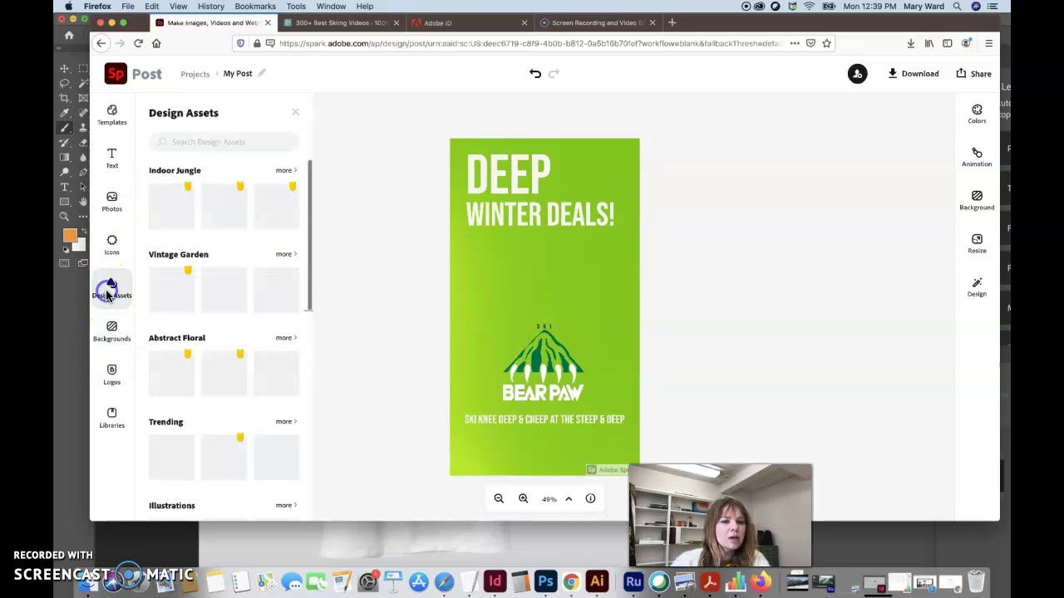
{"action": "scroll", "coordinate": [214, 331], "scroll_direction": "down", "scroll_amount": 1}
{"action": "scroll", "coordinate": [214, 331], "scroll_direction": "down", "scroll_amount": 4}
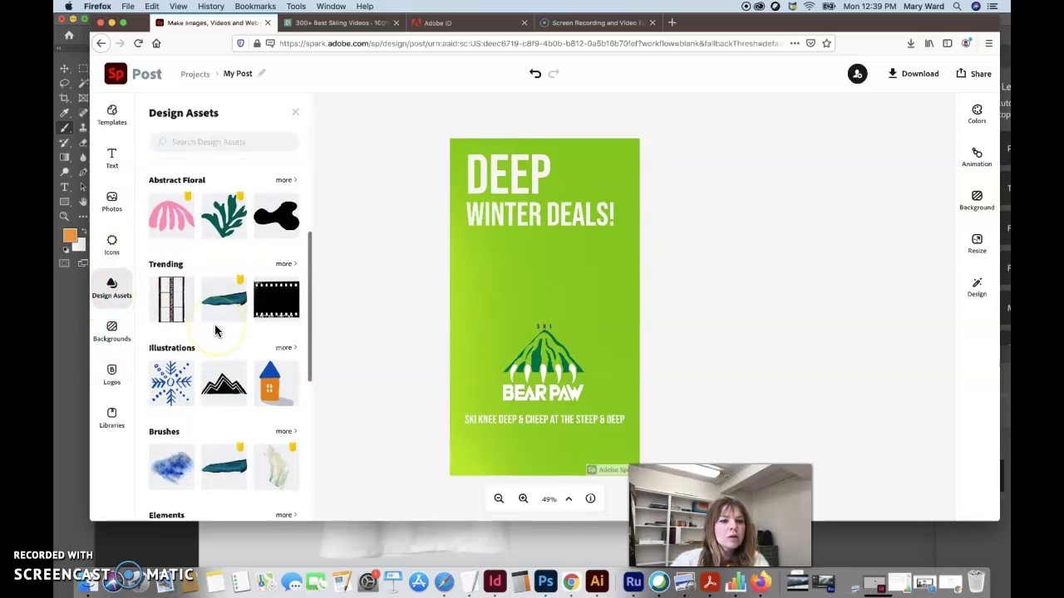
{"action": "left_click", "coordinate": [189, 142]}
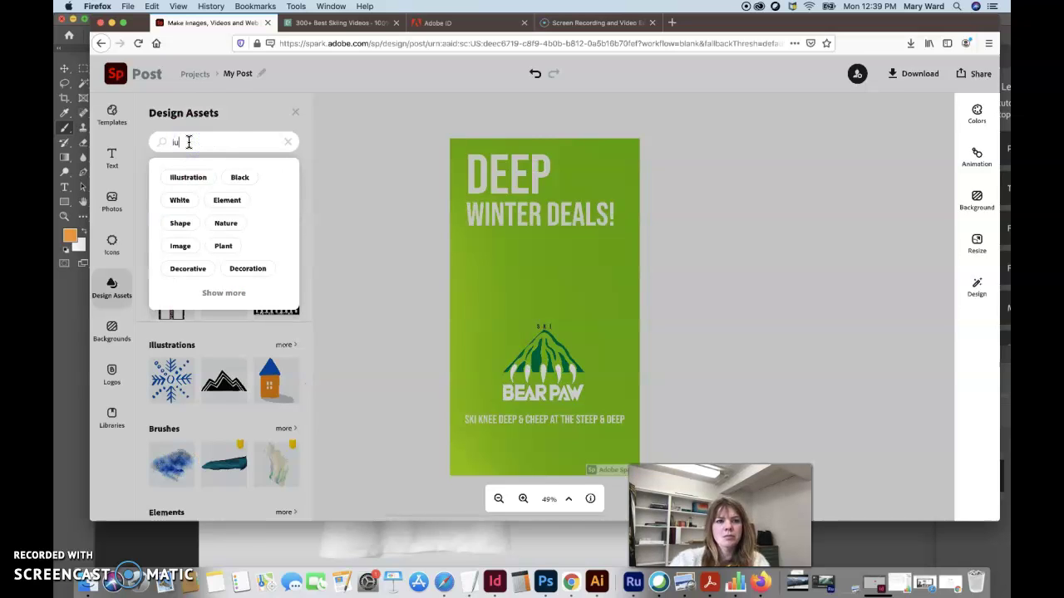
{"action": "key", "text": "Return"}
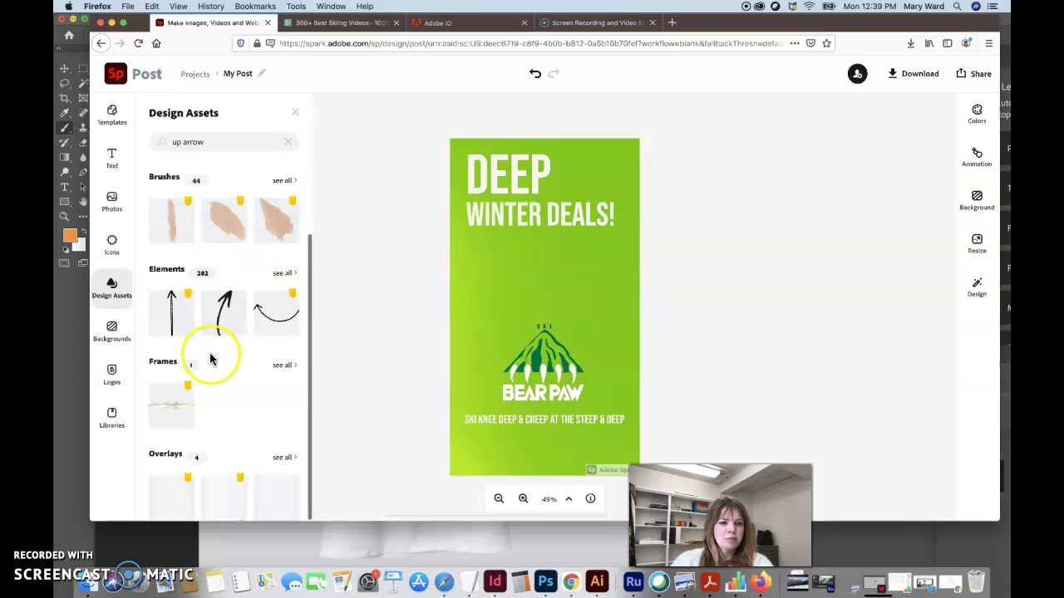
{"action": "scroll", "coordinate": [211, 359], "scroll_direction": "up", "scroll_amount": 3}
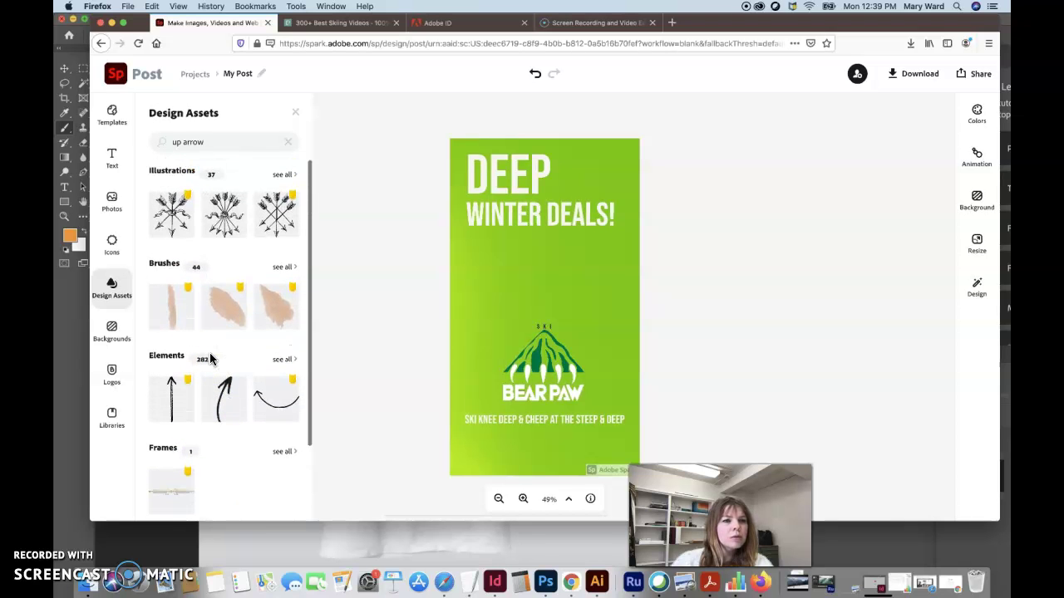
{"action": "scroll", "coordinate": [211, 359], "scroll_direction": "down", "scroll_amount": 3}
Search the design assets for "arrow"
{"action": "double_click", "coordinate": [206, 141]}
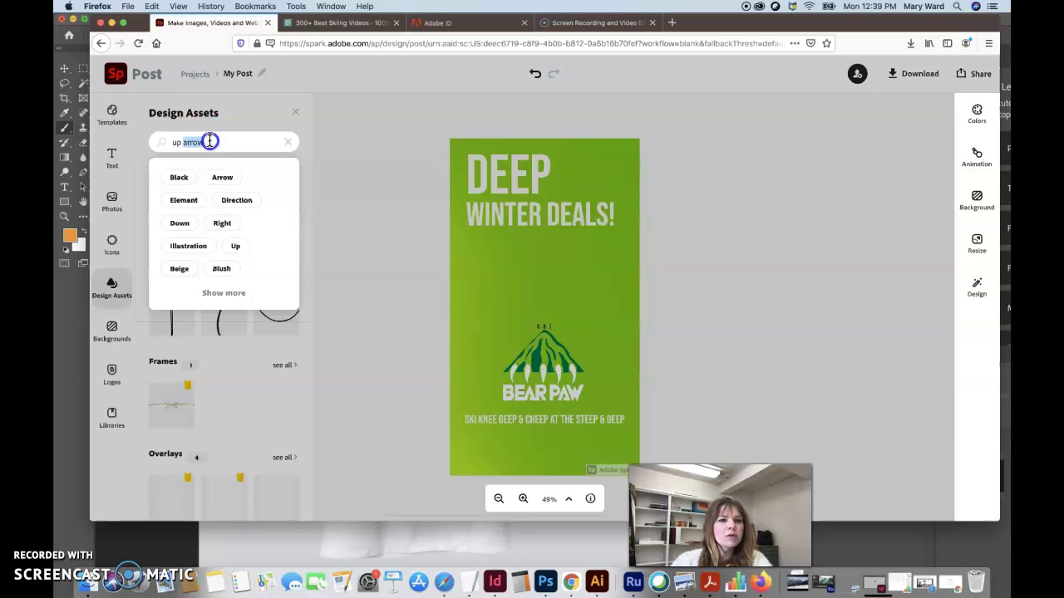
{"action": "type", "text": "arrow"}
{"action": "key", "text": "Return"}
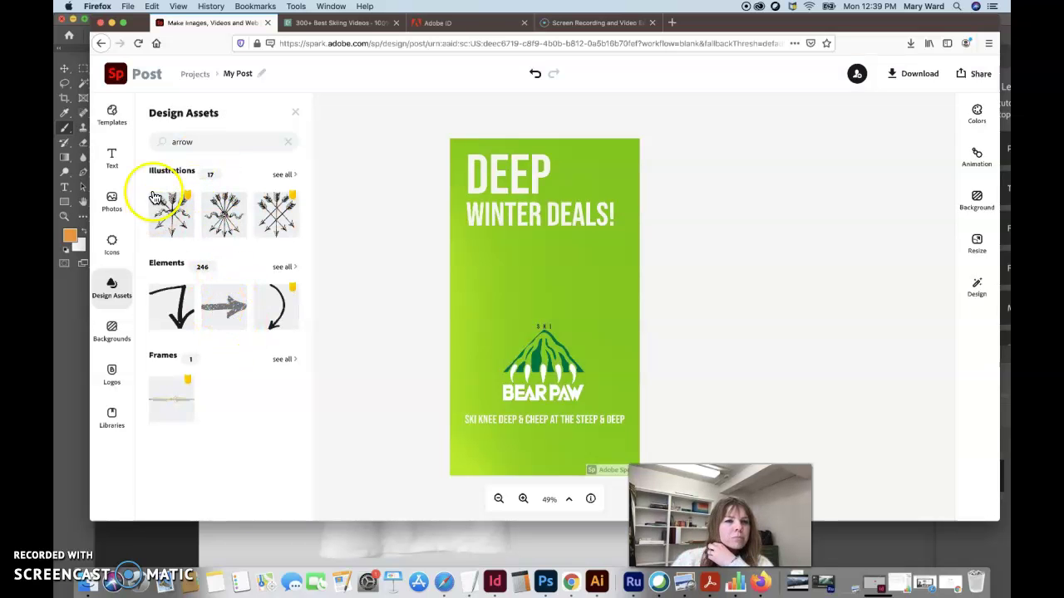
Search the design assets for "swipe up", add the bold arrow graphic with the words SWIPE UP, and place it at the bottom of the story
{"action": "left_click", "coordinate": [202, 143]}
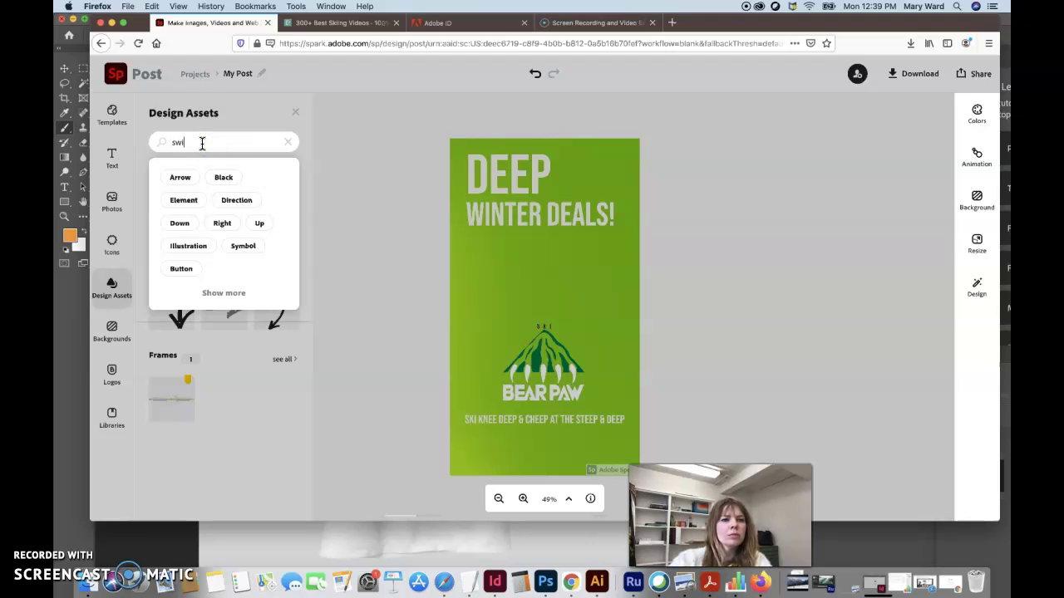
{"action": "key", "text": "Return"}
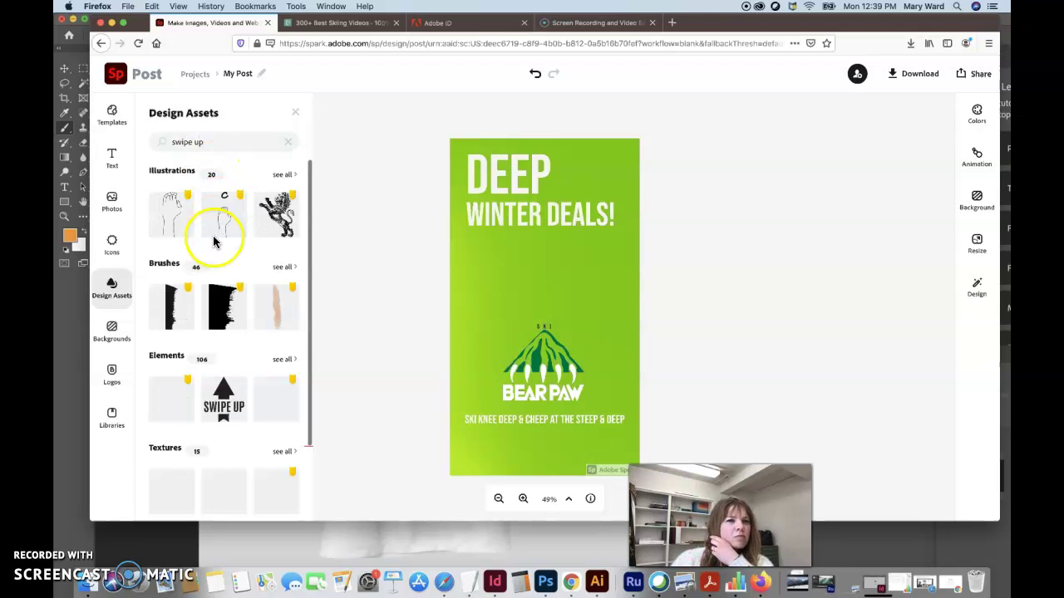
{"action": "scroll", "coordinate": [236, 287], "scroll_direction": "down", "scroll_amount": 2}
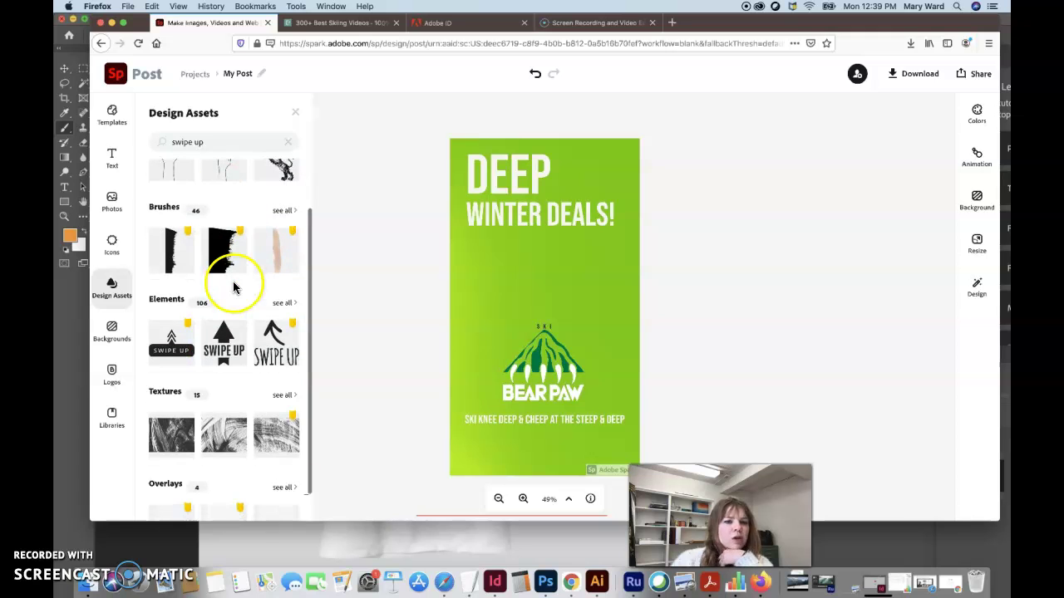
{"action": "left_click", "coordinate": [225, 343]}
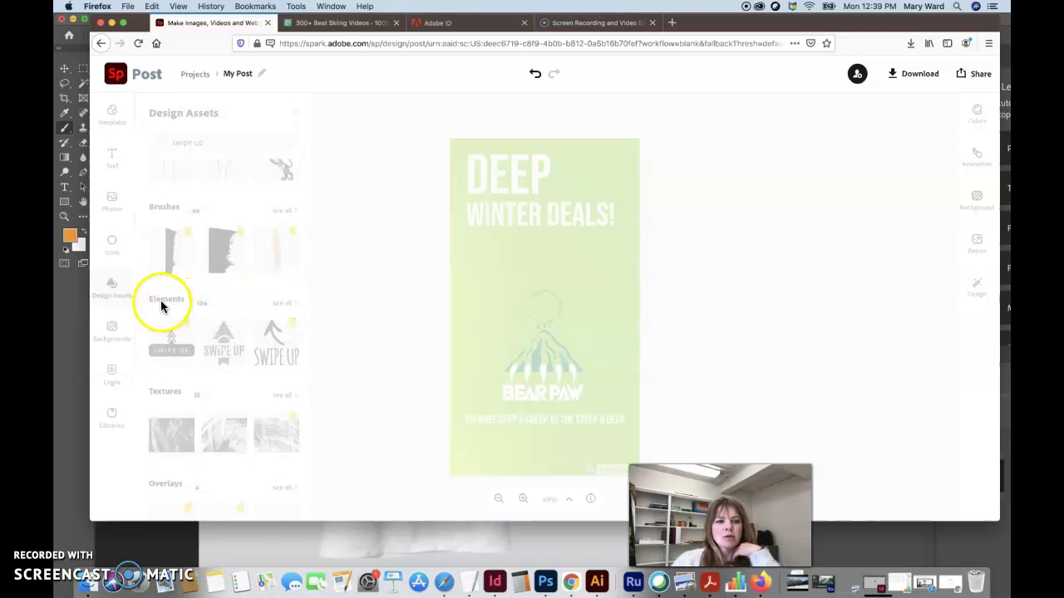
{"action": "left_click_drag", "start_coordinate": [546, 278], "coordinate": [545, 390]}
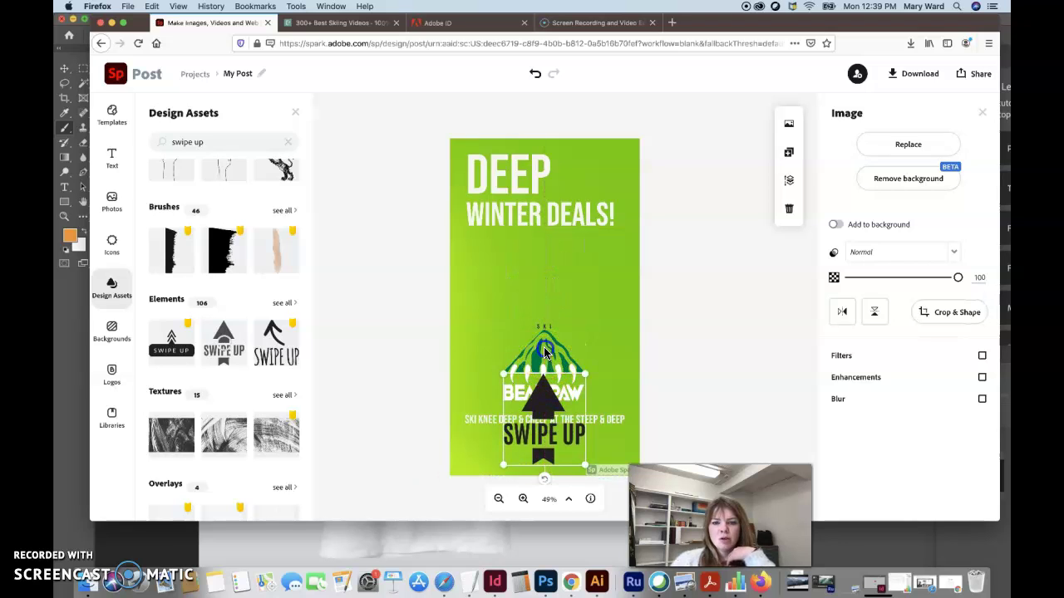
Raise the Bear Paw logo and its tagline so both sit clear above the SWIPE UP graphic
{"action": "left_click_drag", "start_coordinate": [545, 353], "coordinate": [544, 299]}
{"action": "mouse_move", "coordinate": [604, 374]}
{"action": "left_mouse_down"}
{"action": "mouse_move", "coordinate": [606, 359]}
{"action": "mouse_move", "coordinate": [588, 362]}
{"action": "left_mouse_up"}
{"action": "left_click", "coordinate": [688, 308]}
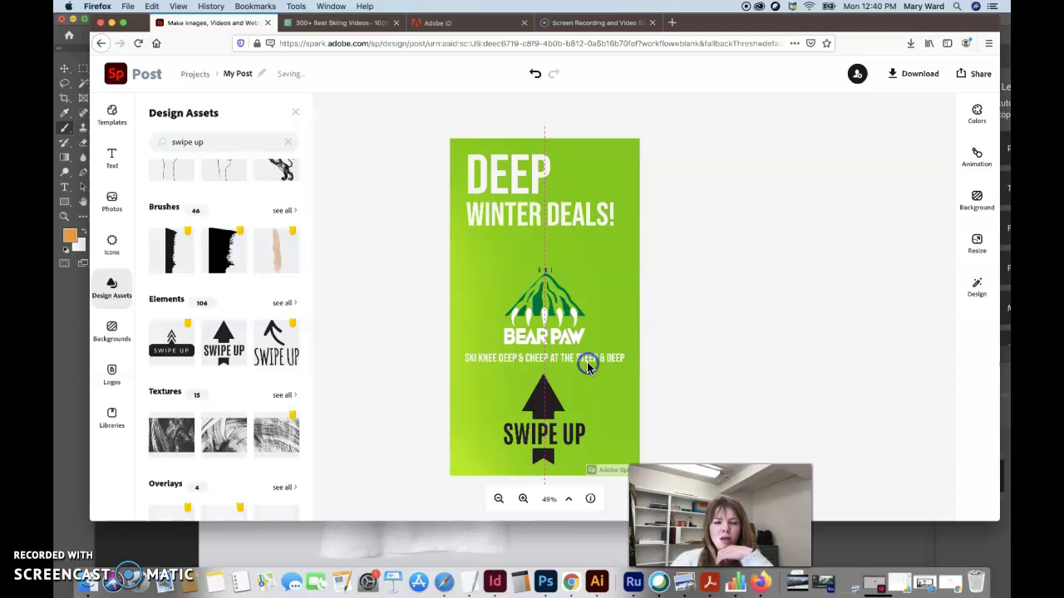
Shrink the SWIPE UP graphic and center it horizontally near the bottom edge of the story
{"action": "left_click", "coordinate": [555, 432]}
{"action": "left_click_drag", "start_coordinate": [583, 380], "coordinate": [583, 383]}
{"action": "left_click_drag", "start_coordinate": [566, 418], "coordinate": [542, 426]}
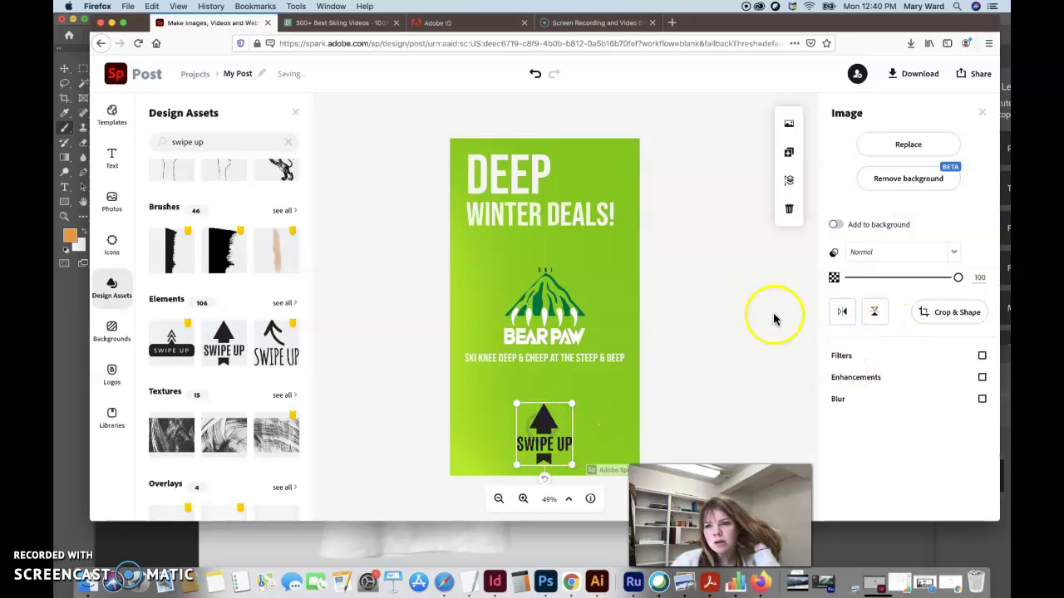
Apply a Duotone filter to the SWIPE UP graphic with both the shadows and highlights colors set to #FFFFFF
{"action": "left_click", "coordinate": [846, 358]}
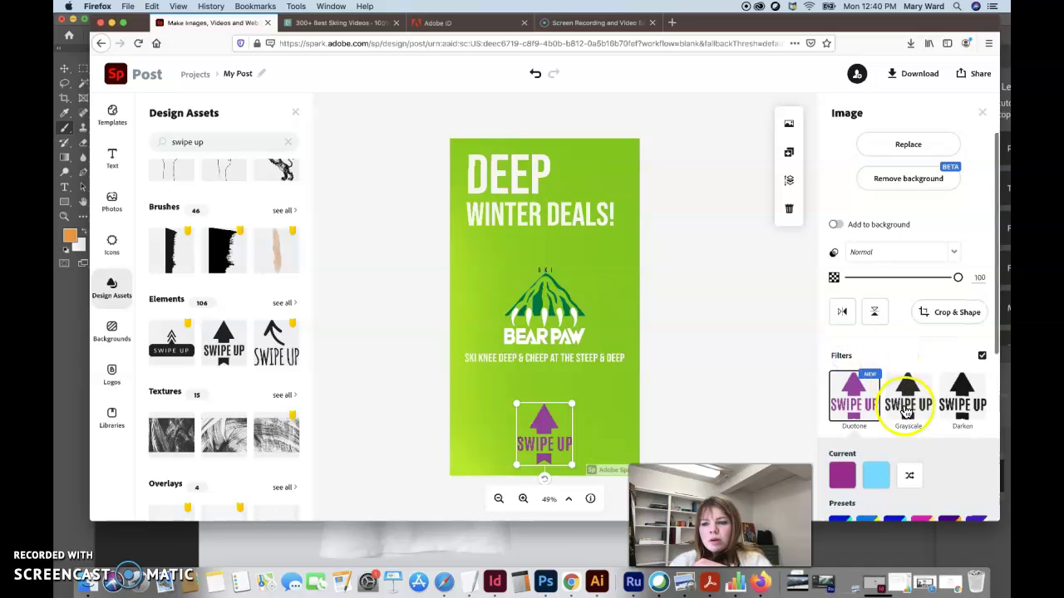
{"action": "scroll", "coordinate": [898, 416], "scroll_direction": "down", "scroll_amount": 3}
{"action": "scroll", "coordinate": [911, 447], "scroll_direction": "down", "scroll_amount": 1}
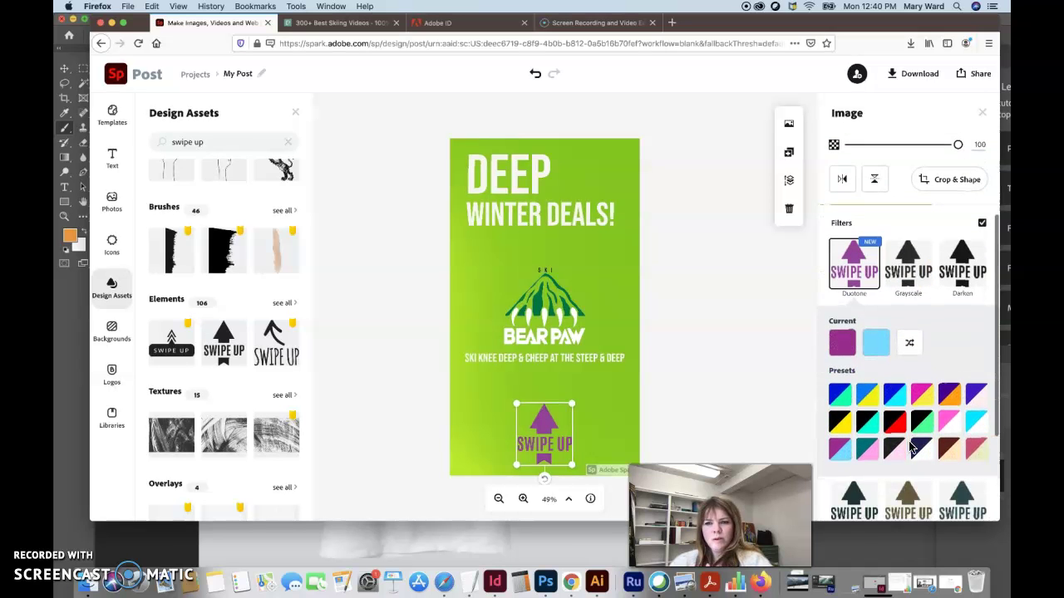
{"action": "left_click", "coordinate": [853, 355]}
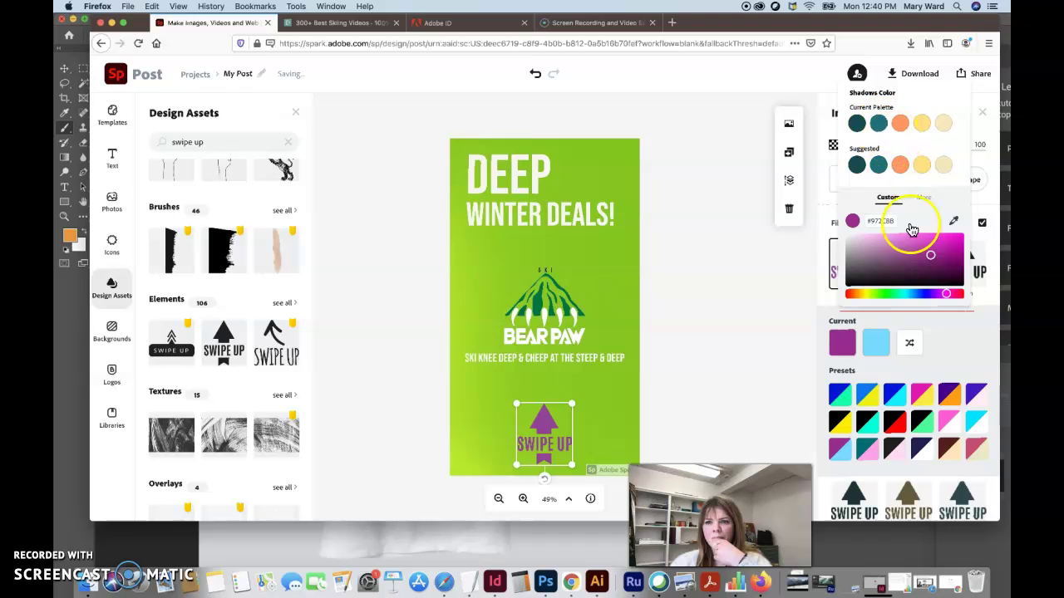
{"action": "left_click_drag", "start_coordinate": [892, 299], "coordinate": [841, 223]}
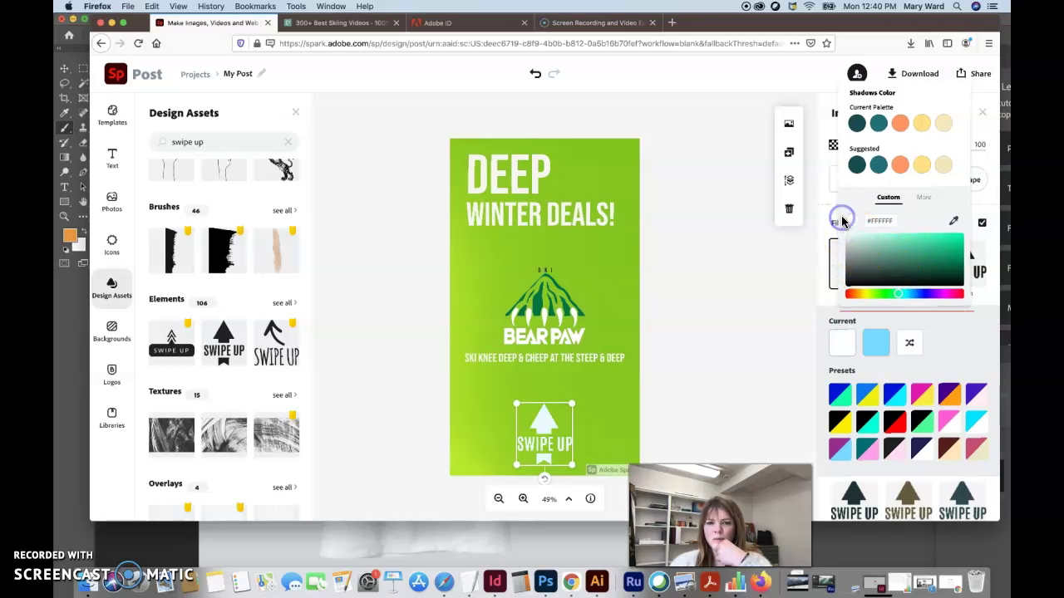
{"action": "left_click", "coordinate": [876, 343]}
{"action": "left_click_drag", "start_coordinate": [844, 241], "coordinate": [848, 239]}
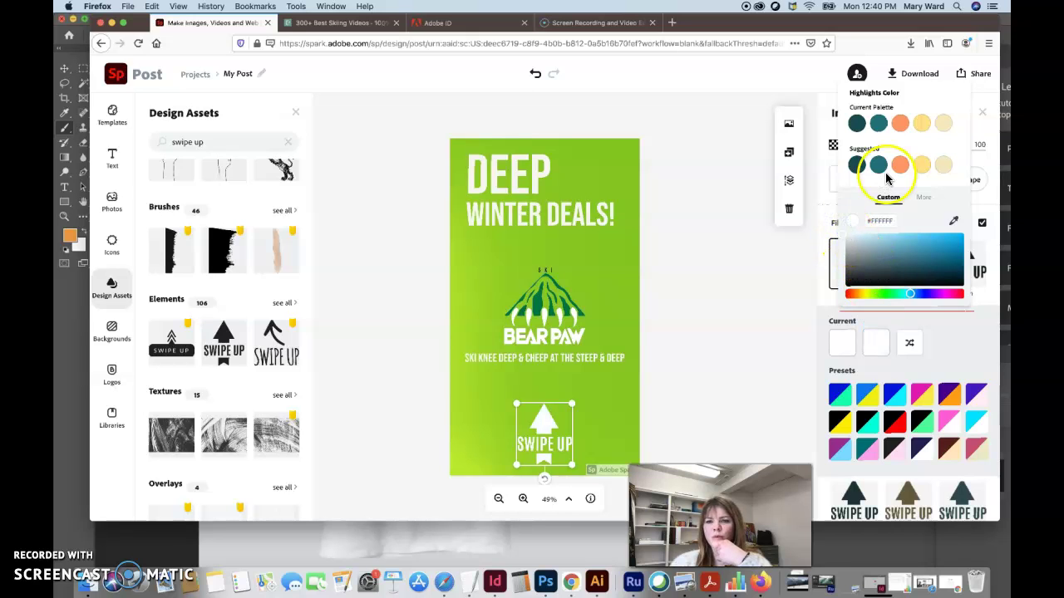
{"action": "left_click", "coordinate": [762, 340]}
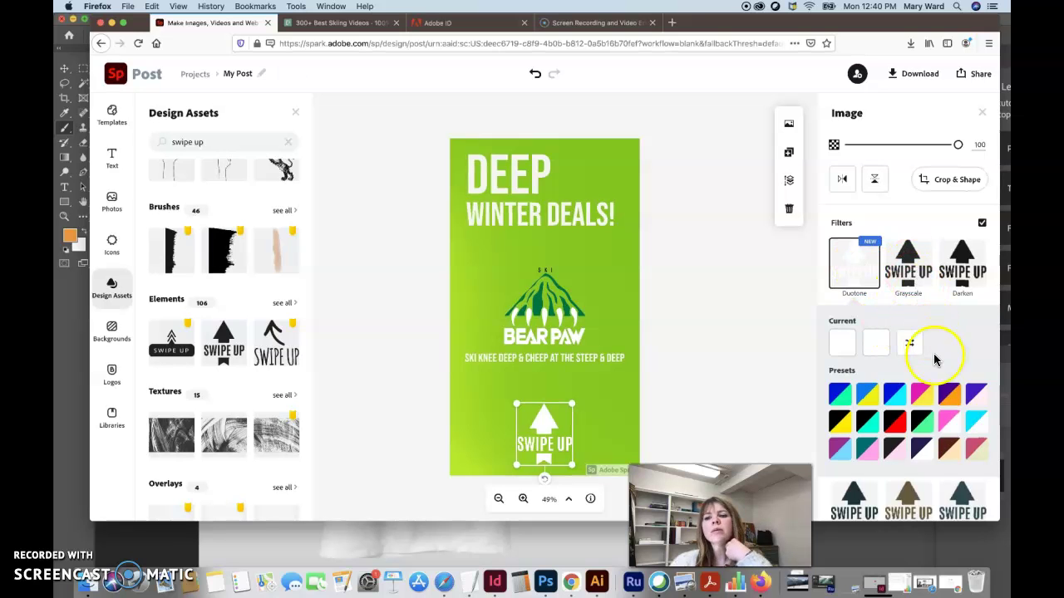
{"action": "left_click", "coordinate": [708, 359]}
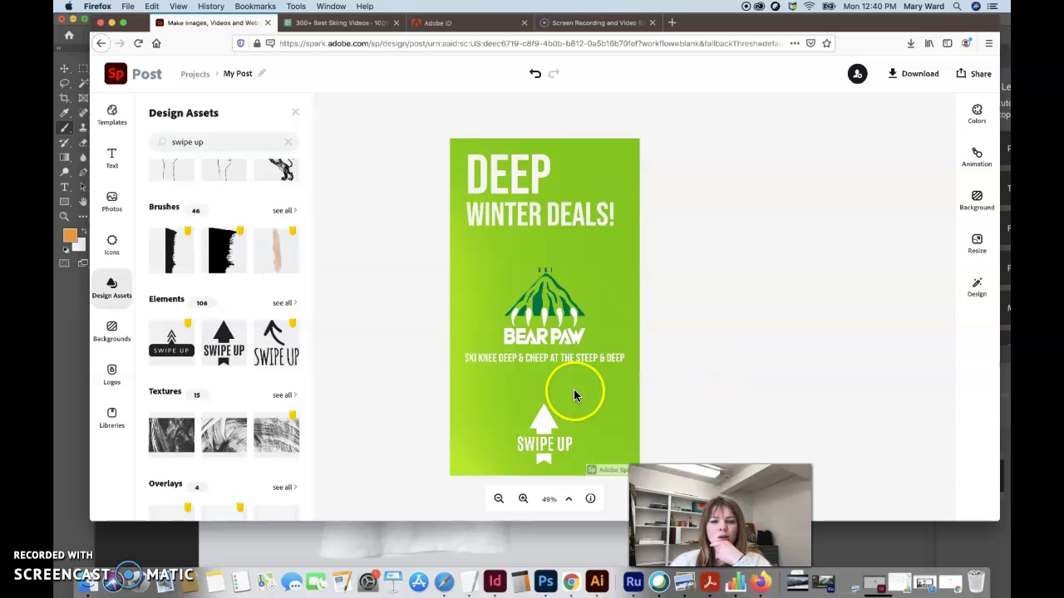
Lower the tagline to just above the SWIPE UP graphic and place the Bear Paw logo directly over it, centered horizontally
{"action": "left_click", "coordinate": [564, 360]}
{"action": "left_click_drag", "start_coordinate": [565, 378], "coordinate": [565, 403]}
{"action": "left_click_drag", "start_coordinate": [562, 317], "coordinate": [562, 339]}
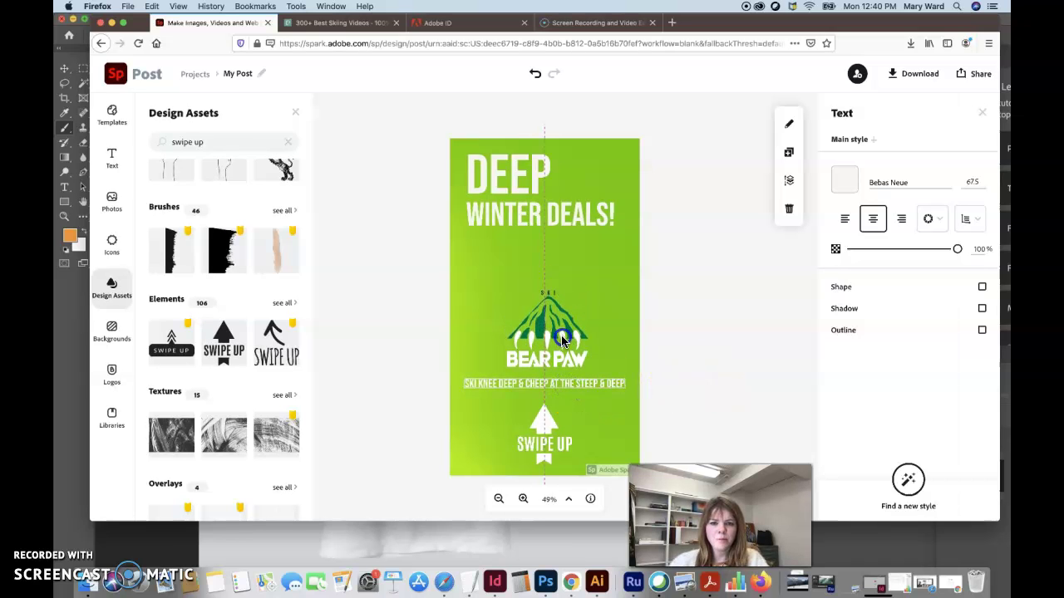
{"action": "left_click", "coordinate": [681, 341]}
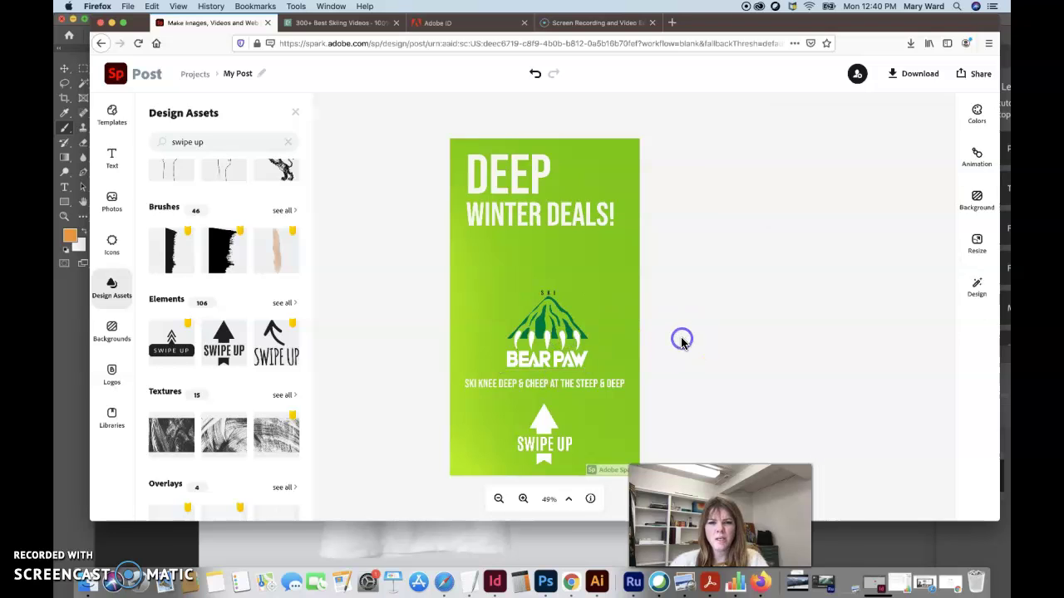
{"action": "left_click", "coordinate": [571, 345]}
{"action": "left_click", "coordinate": [556, 326]}
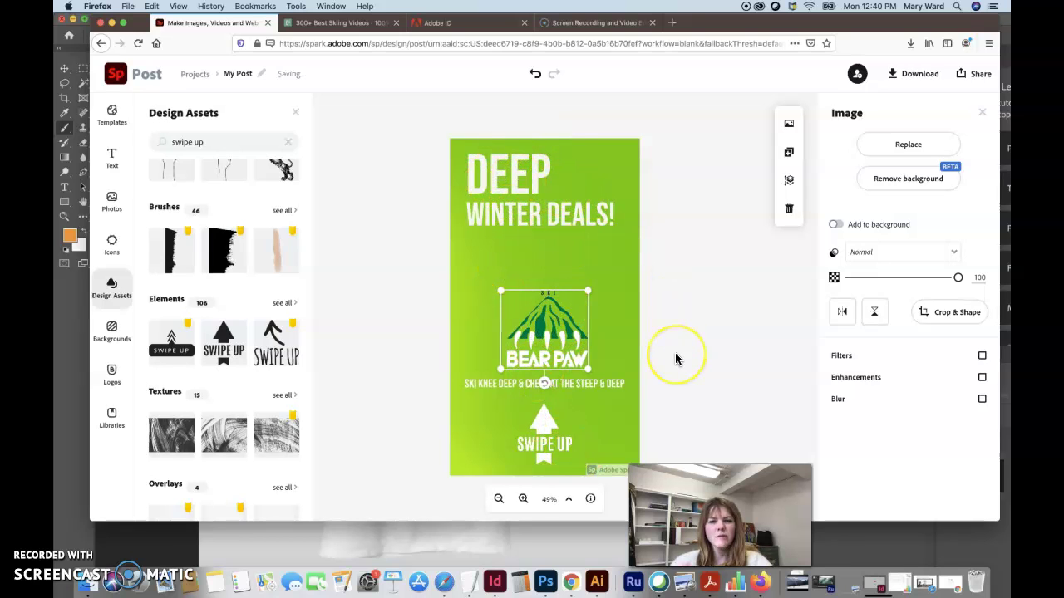
{"action": "left_click", "coordinate": [704, 316]}
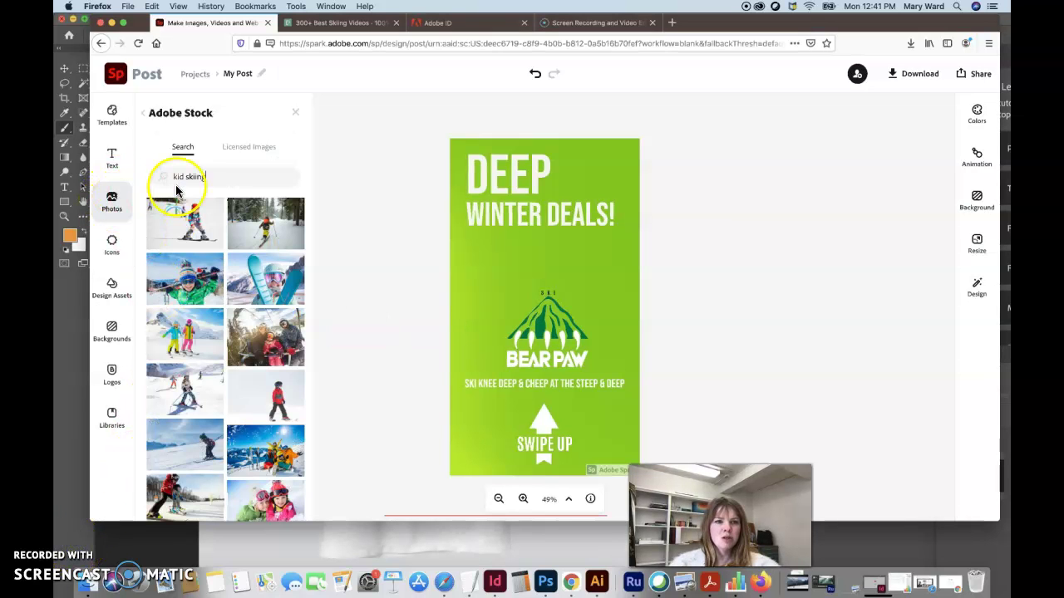
Add the Adobe Stock "kid skiing" photo of the child in a red helmet and striped jacket to the story
{"action": "left_click", "coordinate": [114, 210]}
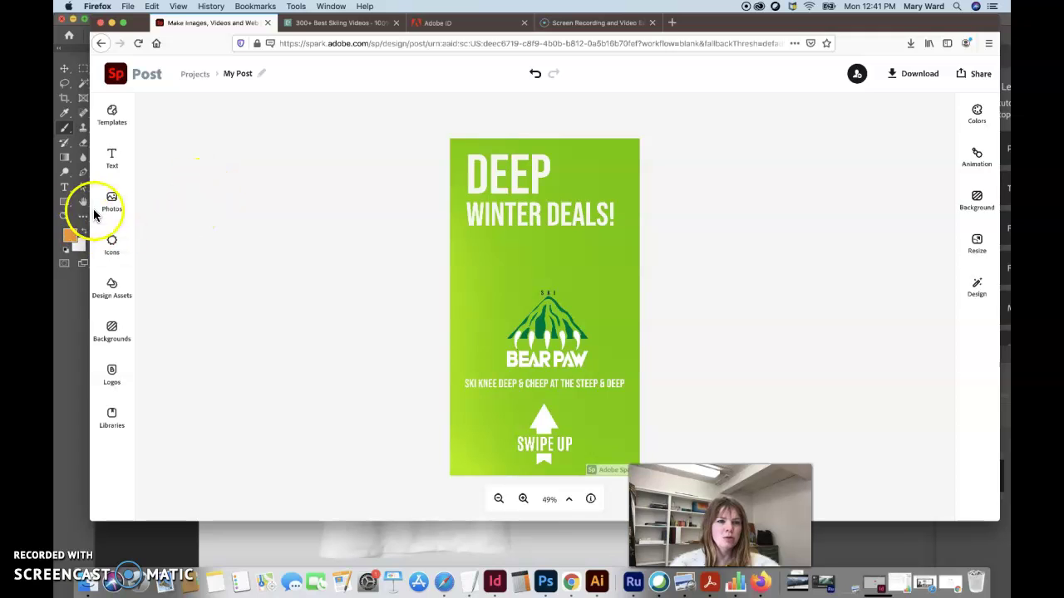
{"action": "left_click", "coordinate": [110, 205]}
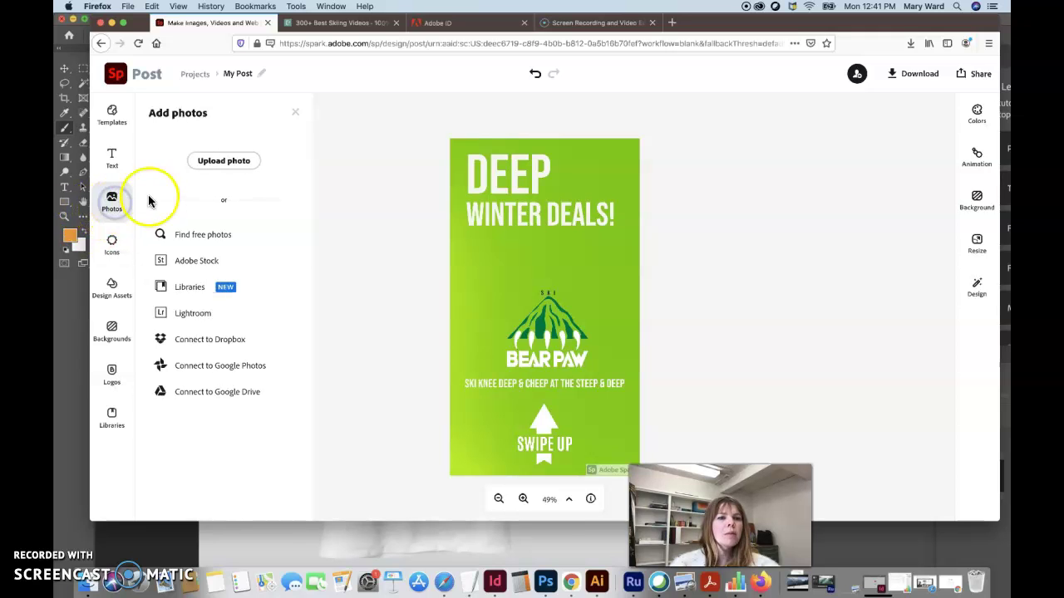
{"action": "left_click", "coordinate": [193, 261]}
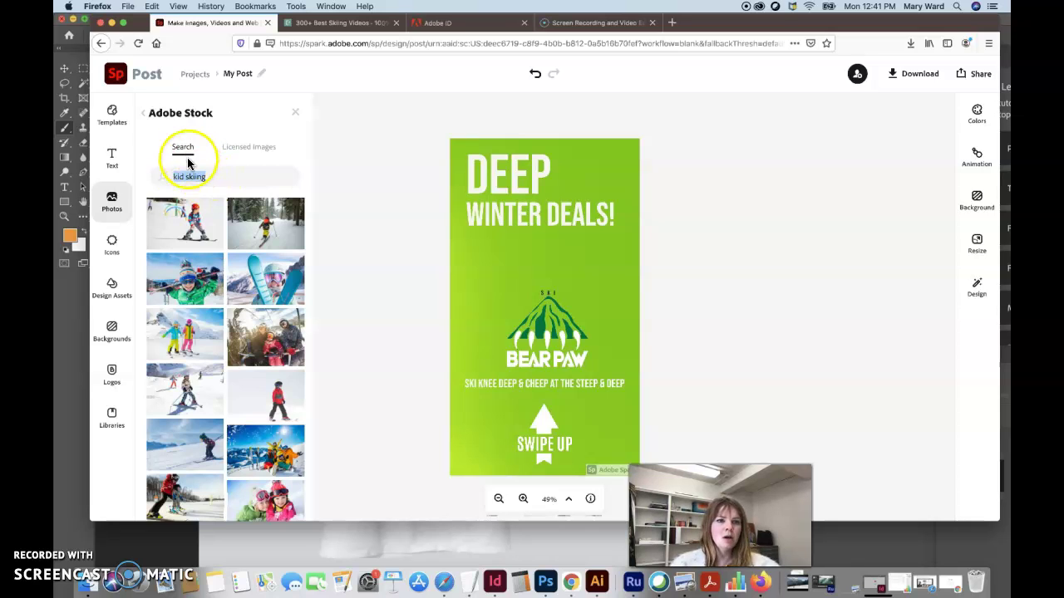
{"action": "left_click", "coordinate": [193, 236]}
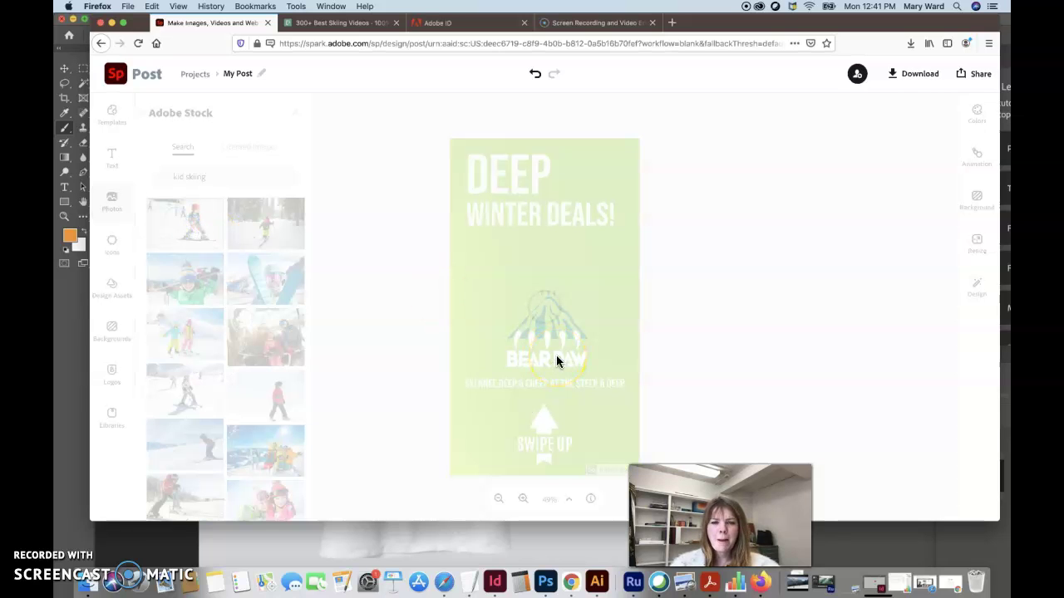
Enlarge and reposition the skiing child photo so it covers the whole story with the child in view
{"action": "left_click_drag", "start_coordinate": [622, 282], "coordinate": [506, 246]}
{"action": "left_click_drag", "start_coordinate": [656, 309], "coordinate": [838, 565]}
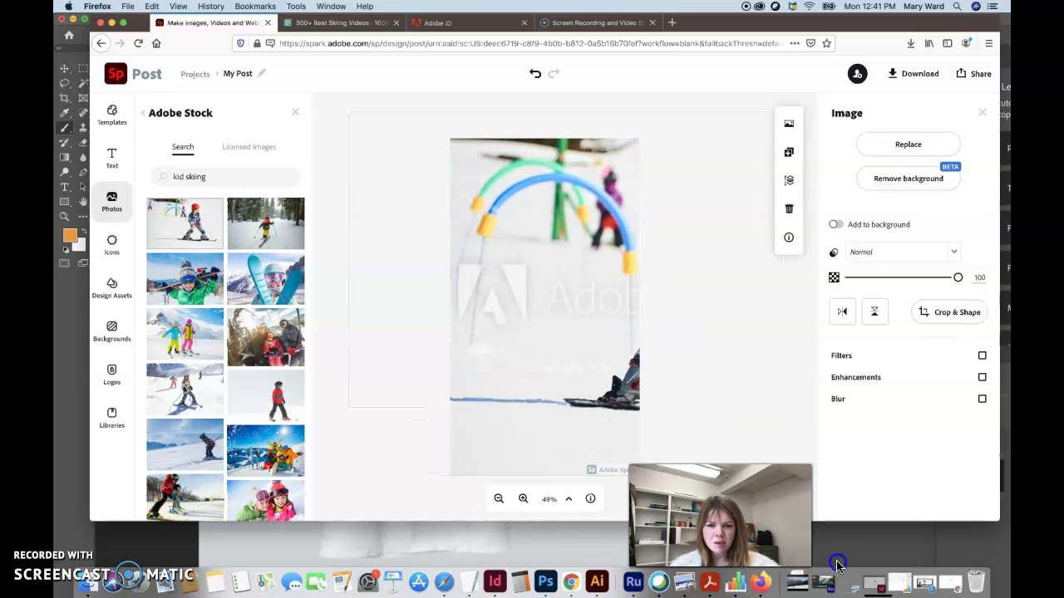
{"action": "left_click_drag", "start_coordinate": [551, 358], "coordinate": [448, 380]}
{"action": "left_click", "coordinate": [368, 422]}
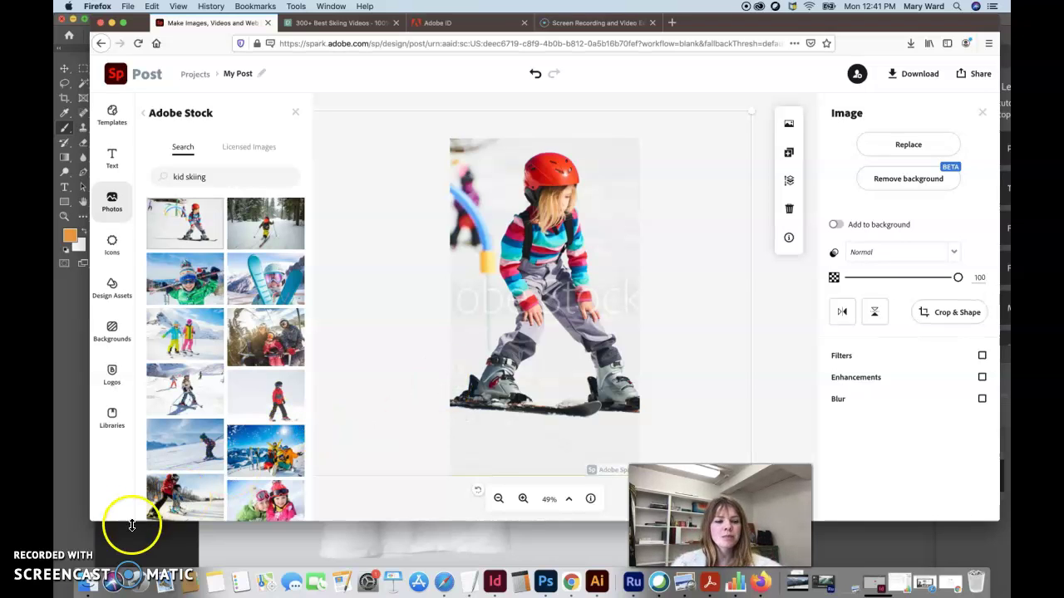
{"action": "left_click", "coordinate": [594, 162]}
{"action": "left_click_drag", "start_coordinate": [606, 159], "coordinate": [623, 156]}
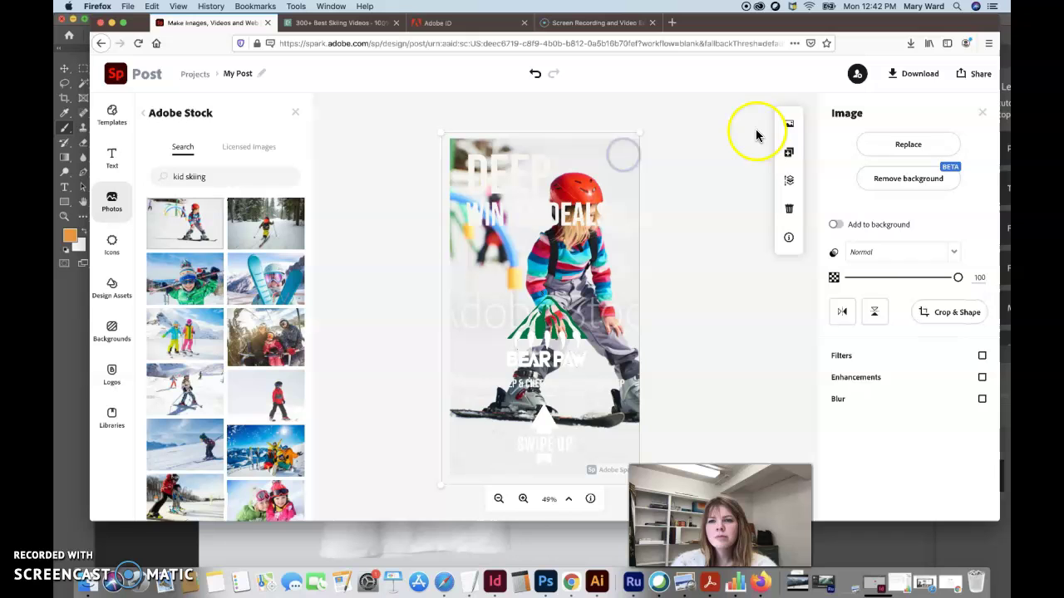
Send the skiing child photo behind the green gradient and set the gradient's opacity to 42
{"action": "left_click", "coordinate": [790, 179]}
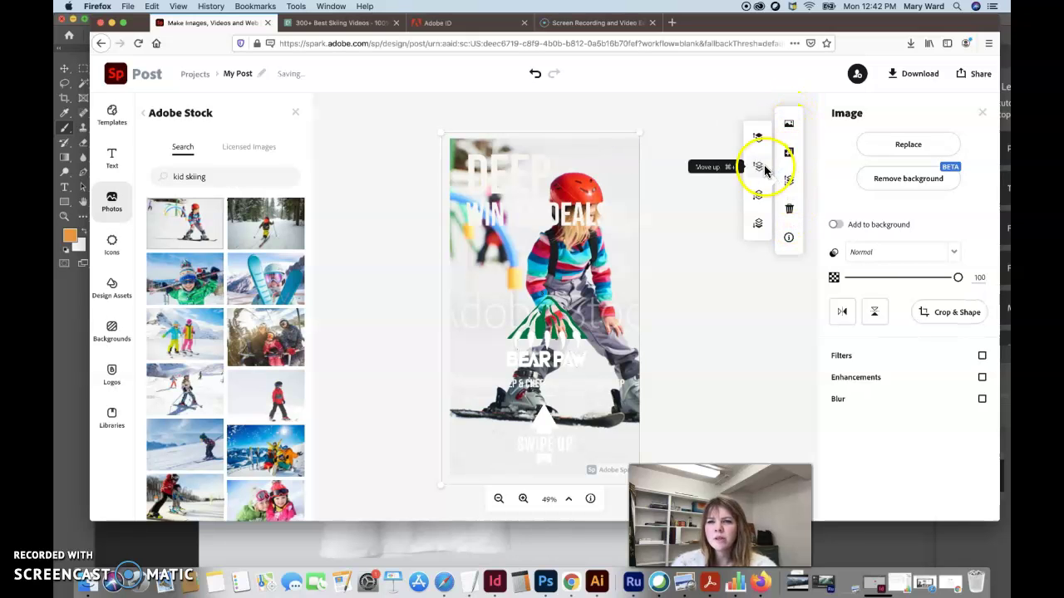
{"action": "left_click", "coordinate": [757, 195]}
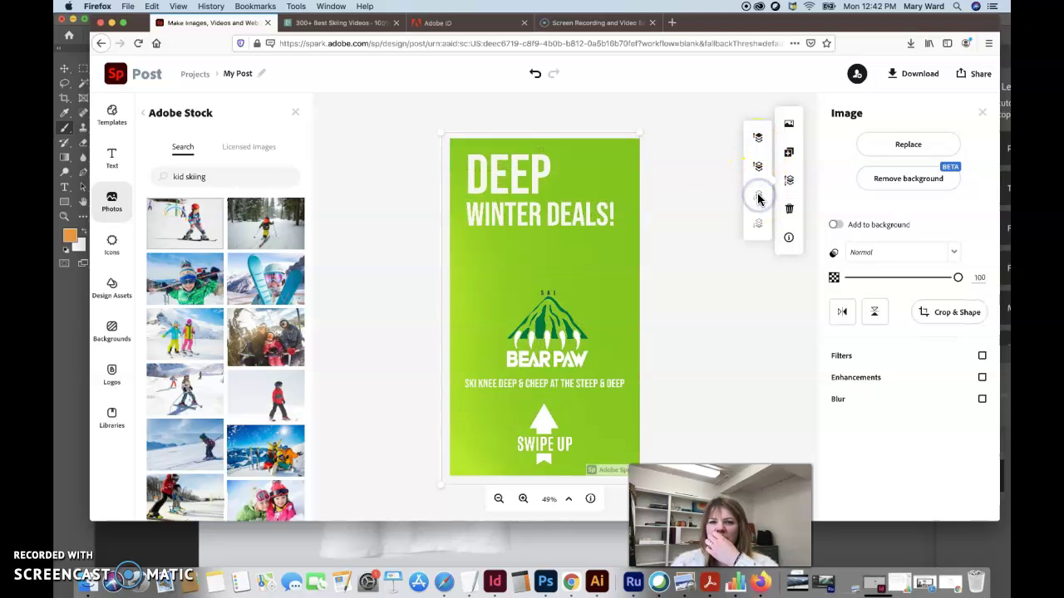
{"action": "left_click", "coordinate": [719, 212]}
{"action": "left_click", "coordinate": [628, 157]}
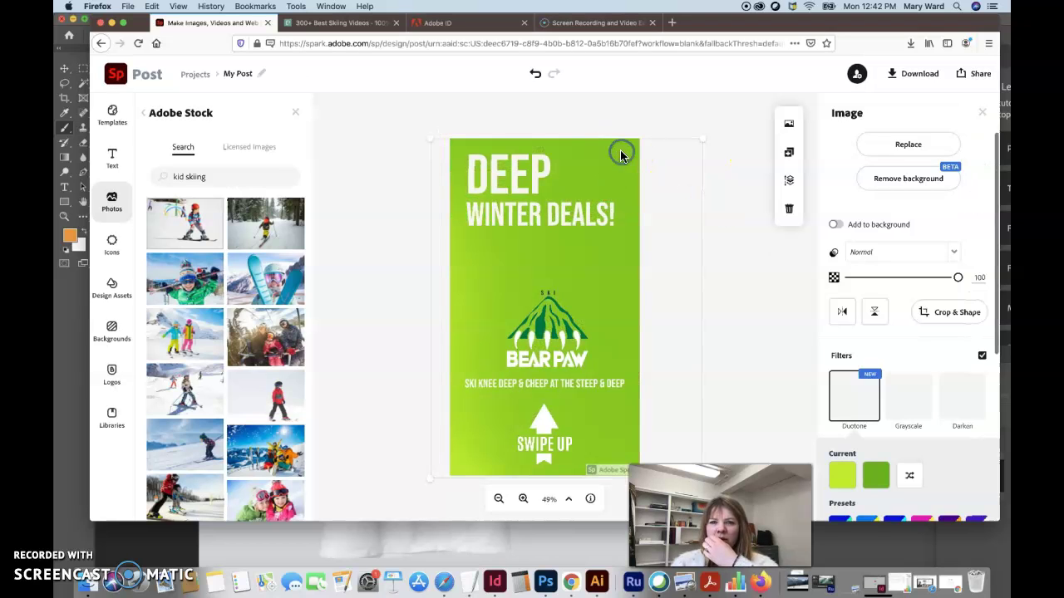
{"action": "left_click_drag", "start_coordinate": [883, 279], "coordinate": [894, 279]}
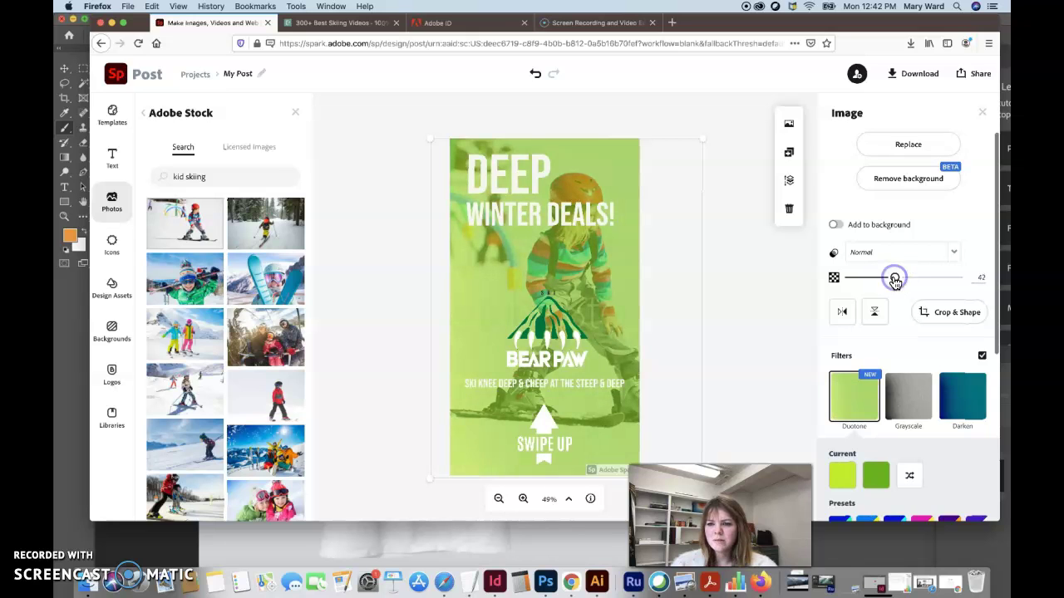
Try the Darken filter on the gradient overlay, look through its enhancement settings, and switch back to the Duotone filter
{"action": "scroll", "coordinate": [909, 427], "scroll_direction": "down", "scroll_amount": 2}
{"action": "left_click", "coordinate": [961, 382]}
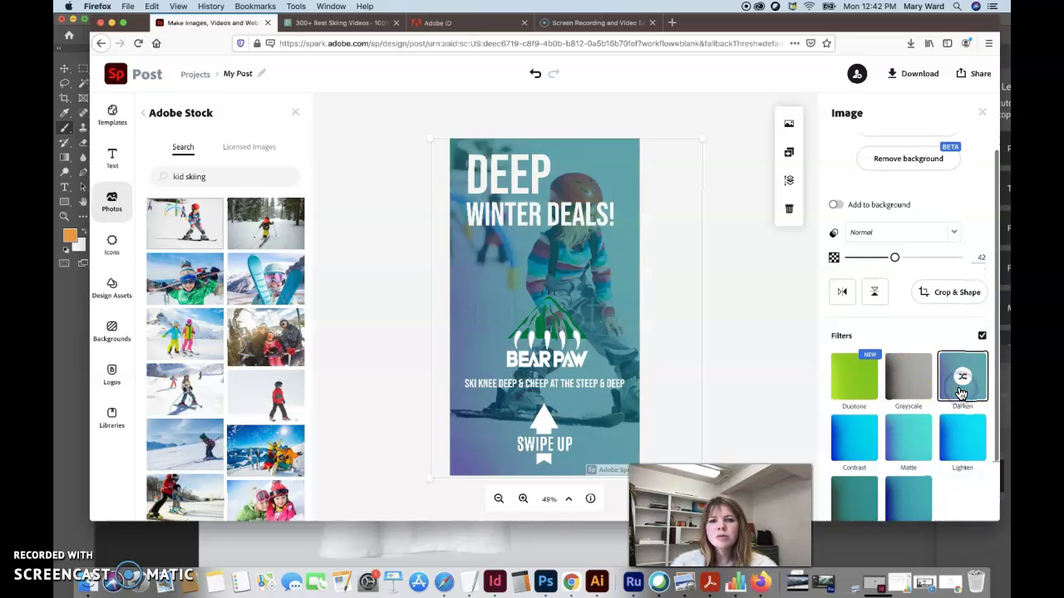
{"action": "scroll", "coordinate": [903, 421], "scroll_direction": "down", "scroll_amount": 3}
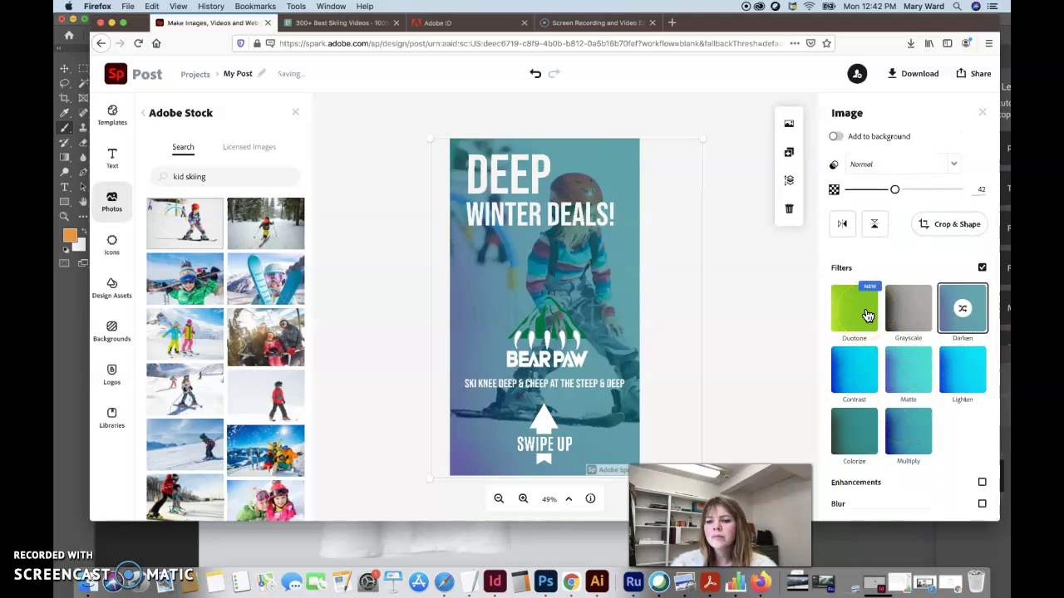
{"action": "left_click", "coordinate": [983, 484]}
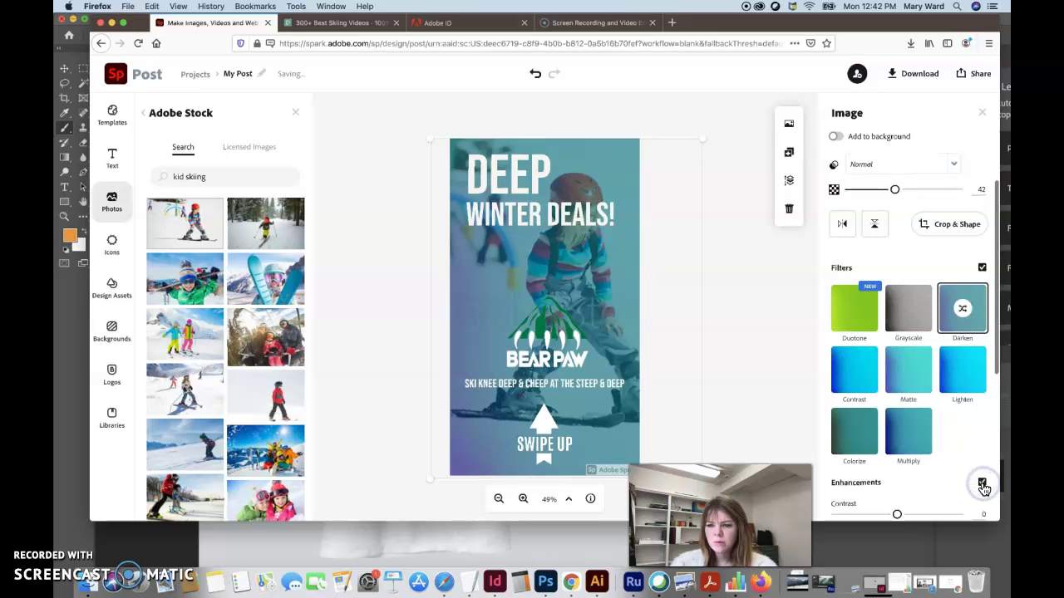
{"action": "scroll", "coordinate": [983, 489], "scroll_direction": "down", "scroll_amount": 5}
{"action": "scroll", "coordinate": [984, 488], "scroll_direction": "down", "scroll_amount": 1}
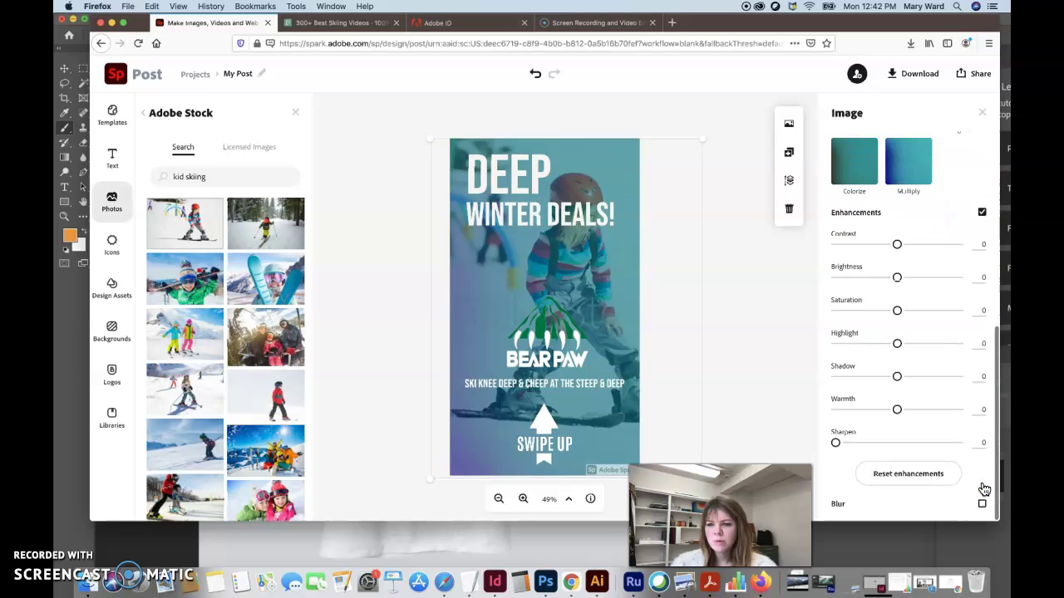
{"action": "scroll", "coordinate": [938, 444], "scroll_direction": "up", "scroll_amount": 5}
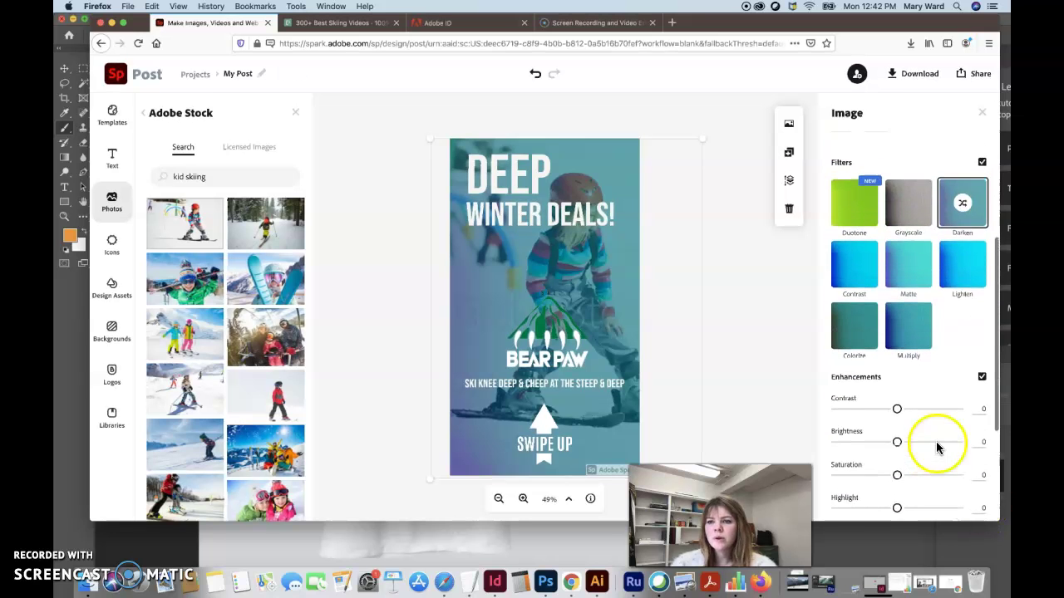
{"action": "left_click", "coordinate": [862, 209]}
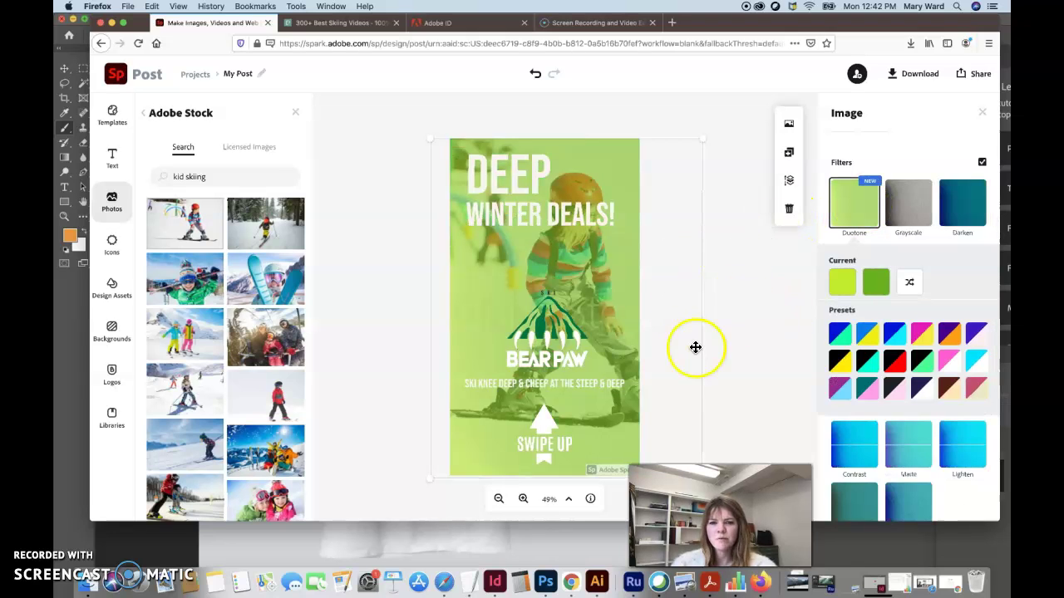
{"action": "left_click", "coordinate": [733, 376]}
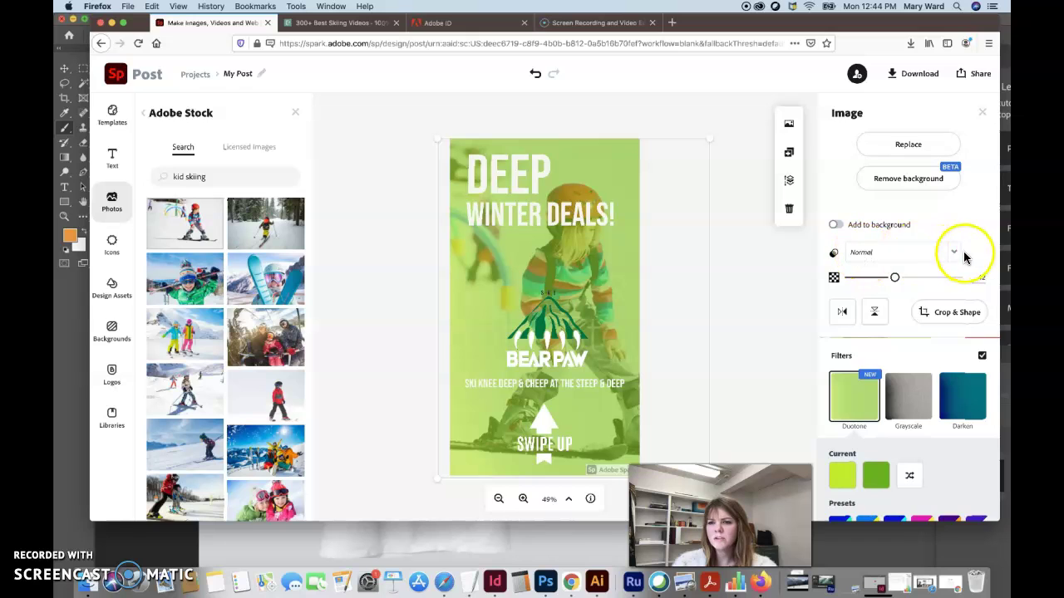
Try the Multiply blend mode on the gradient overlay and return it to Normal
{"action": "left_click", "coordinate": [949, 255]}
{"action": "left_click", "coordinate": [891, 301]}
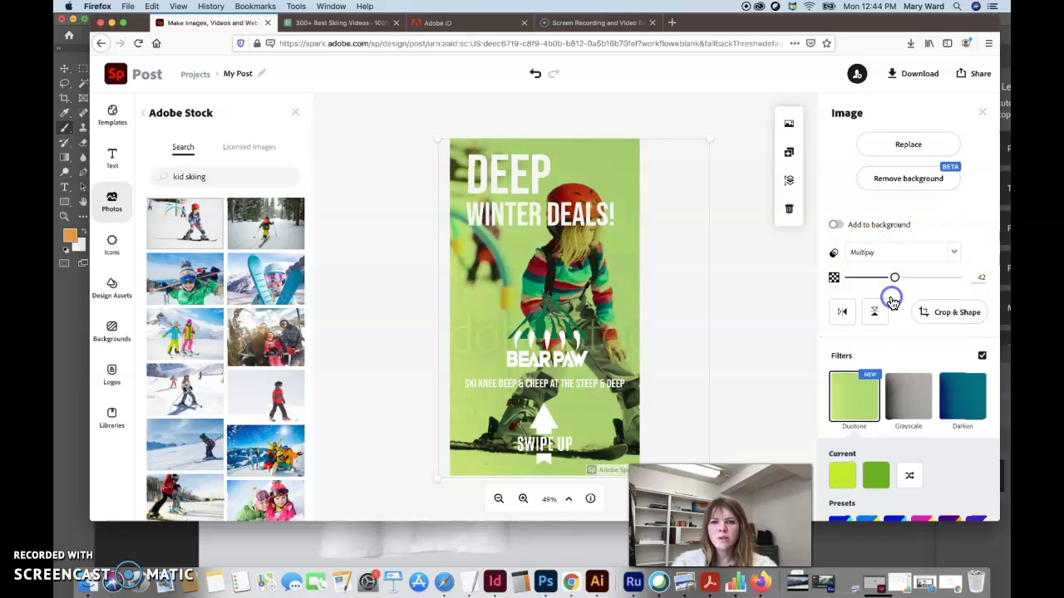
{"action": "left_click", "coordinate": [926, 252]}
{"action": "left_click", "coordinate": [911, 283]}
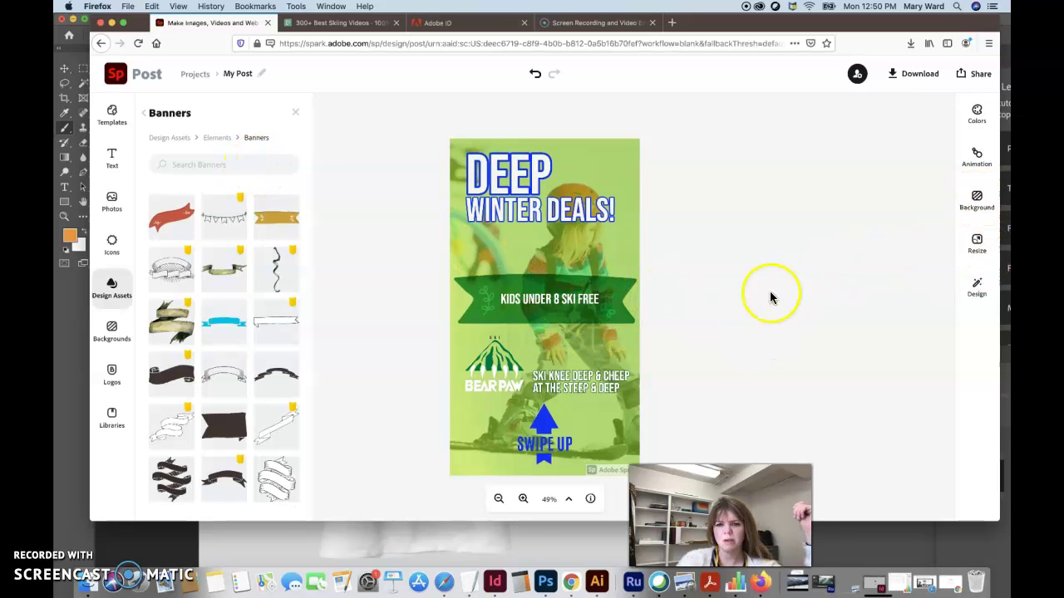
Preview the WINTER DEALS! headline without its blue outline, restore the outline, and deselect the text
{"action": "left_click", "coordinate": [572, 206]}
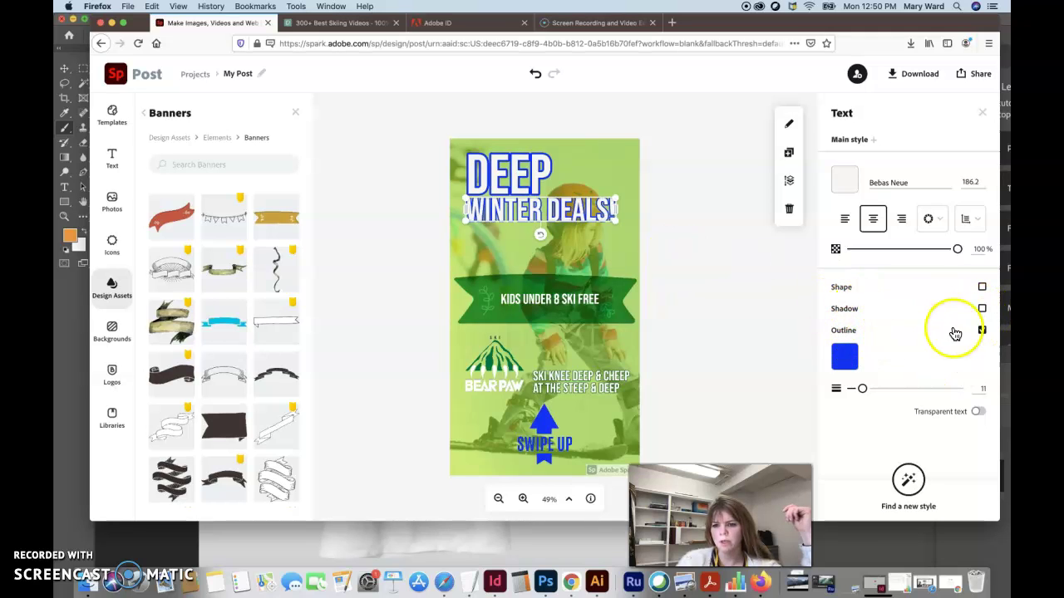
{"action": "left_click", "coordinate": [982, 331]}
{"action": "left_click", "coordinate": [982, 331]}
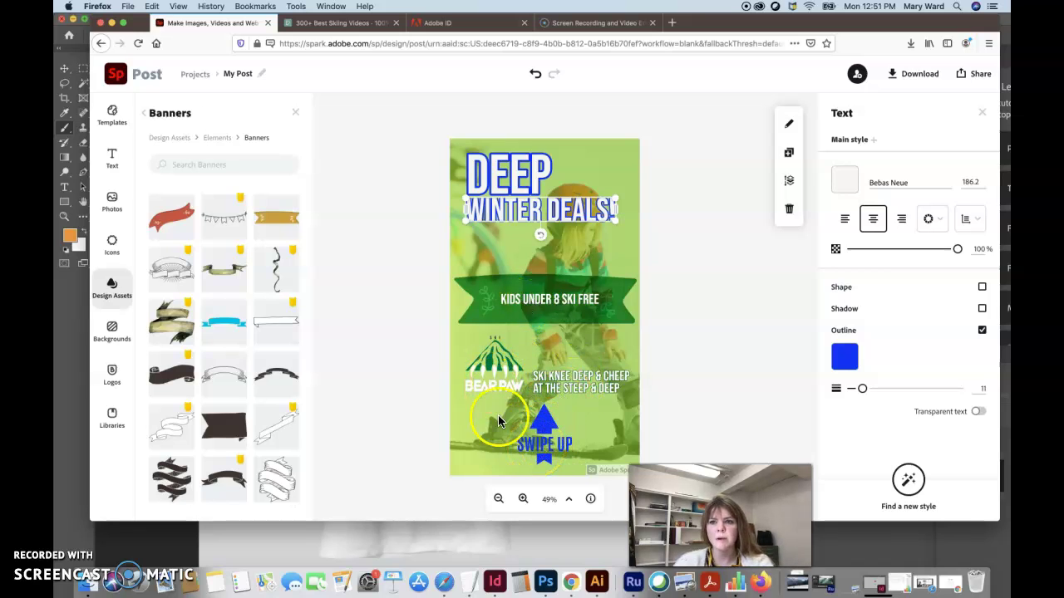
{"action": "left_click", "coordinate": [379, 323]}
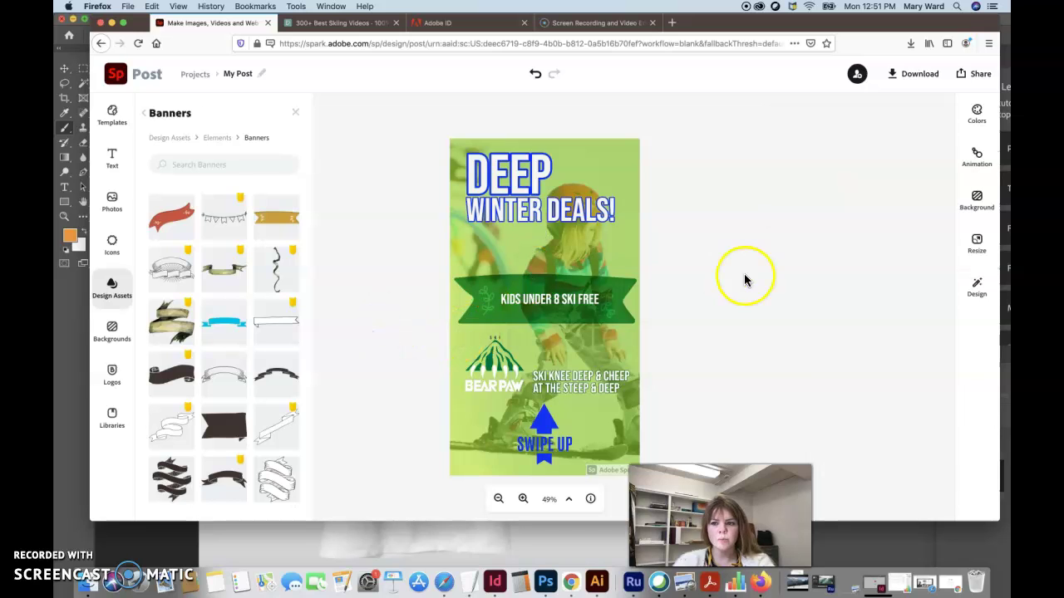